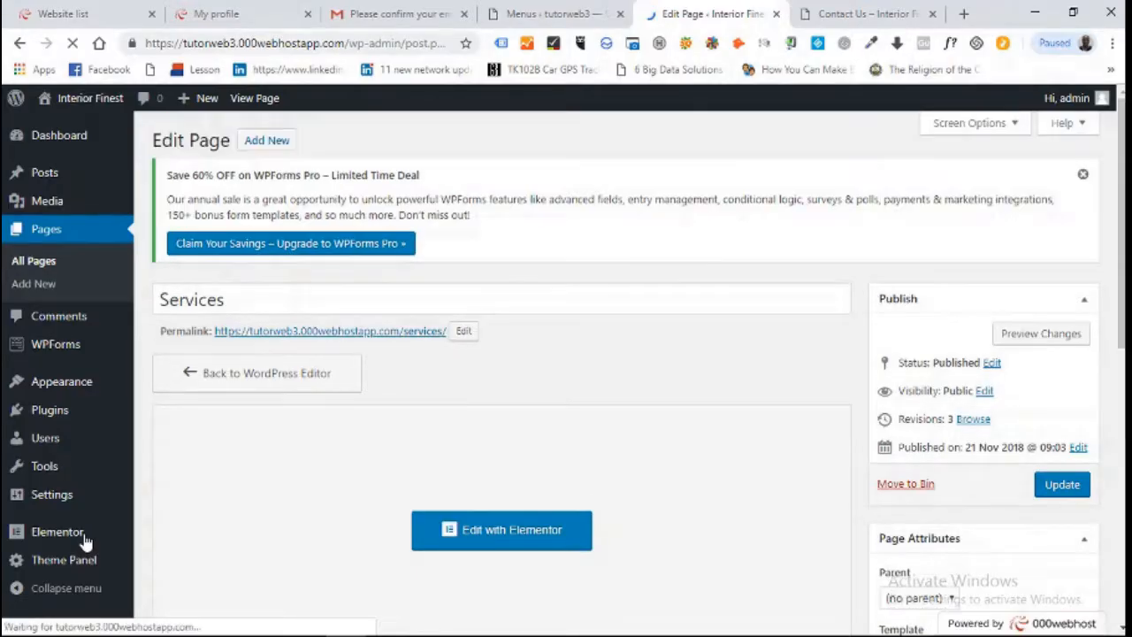
Open Pages > All Pages to list the Contact Us, Home and Services pages
{"action": "left_click", "coordinate": [33, 265]}
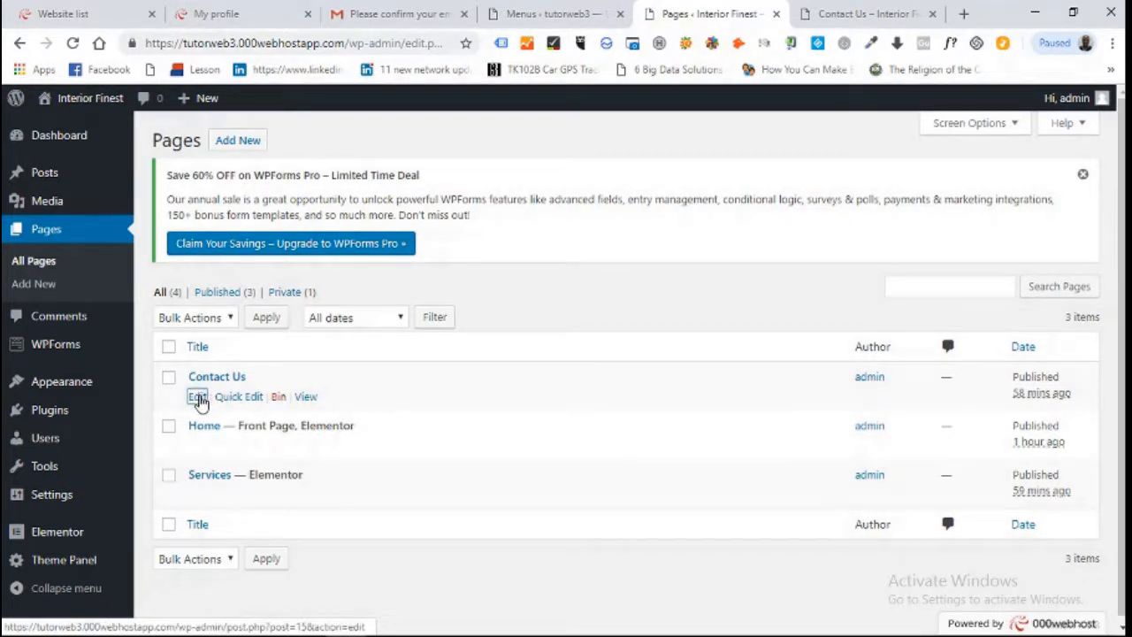
Set Contact Us to a 100% Full Width layout with page title disabled, and update it
{"action": "left_click", "coordinate": [197, 397]}
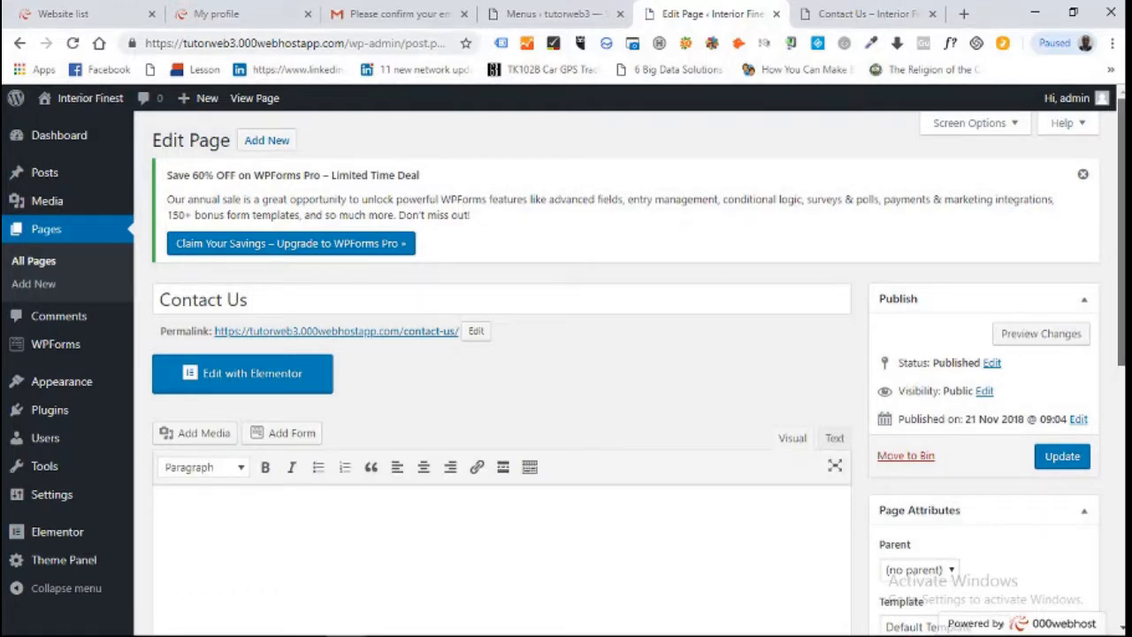
{"action": "left_click_drag", "start_coordinate": [1122, 285], "coordinate": [1122, 525]}
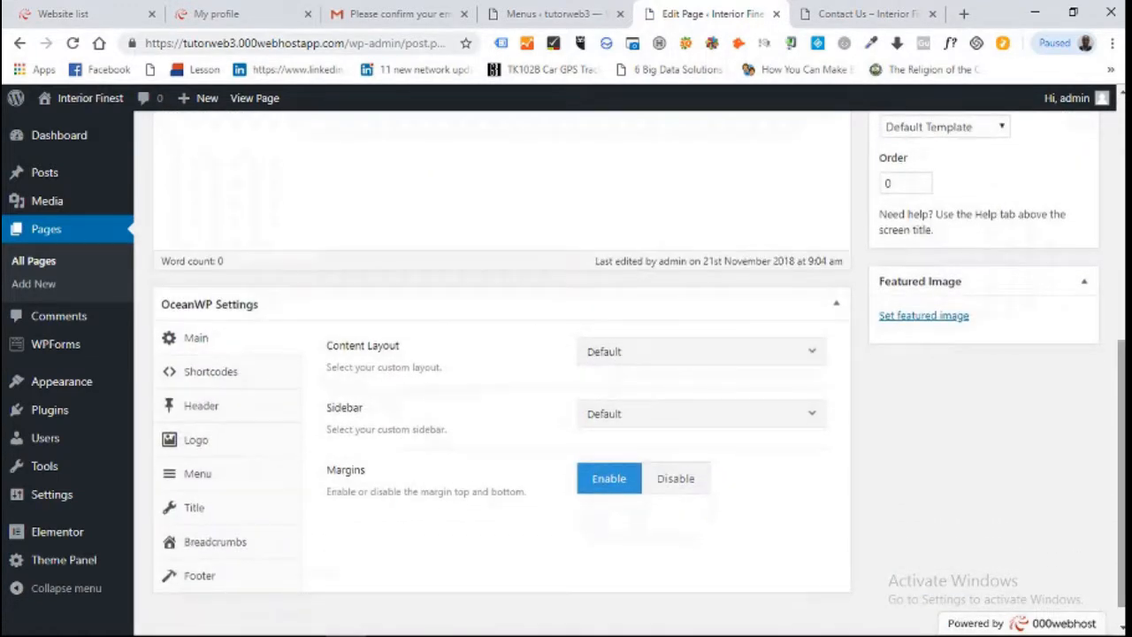
{"action": "left_click", "coordinate": [811, 354]}
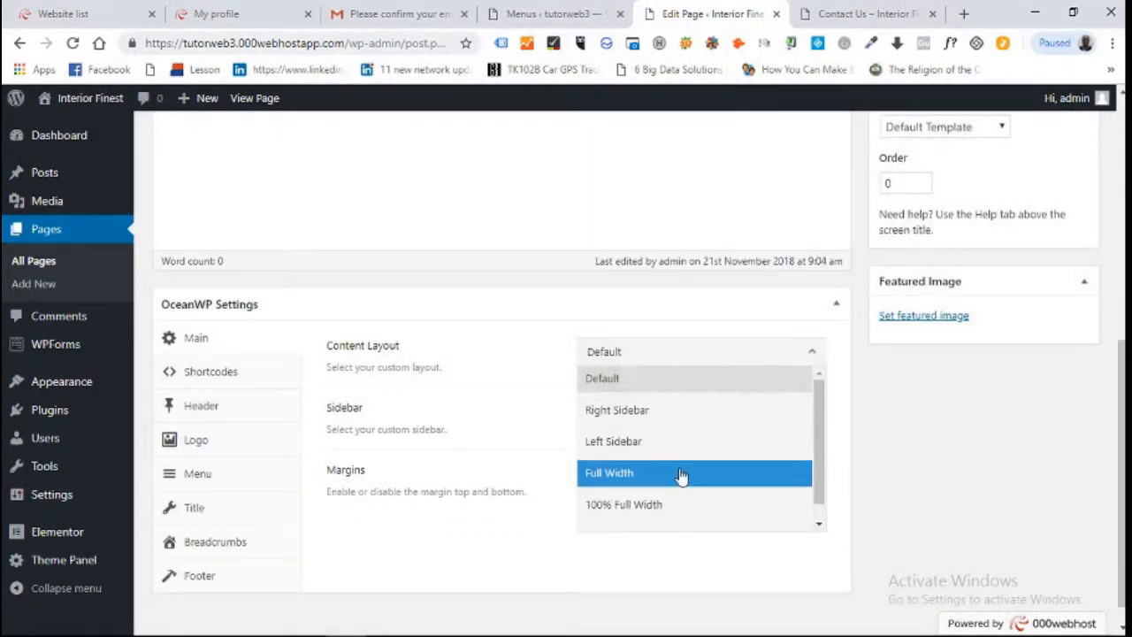
{"action": "left_click", "coordinate": [667, 504]}
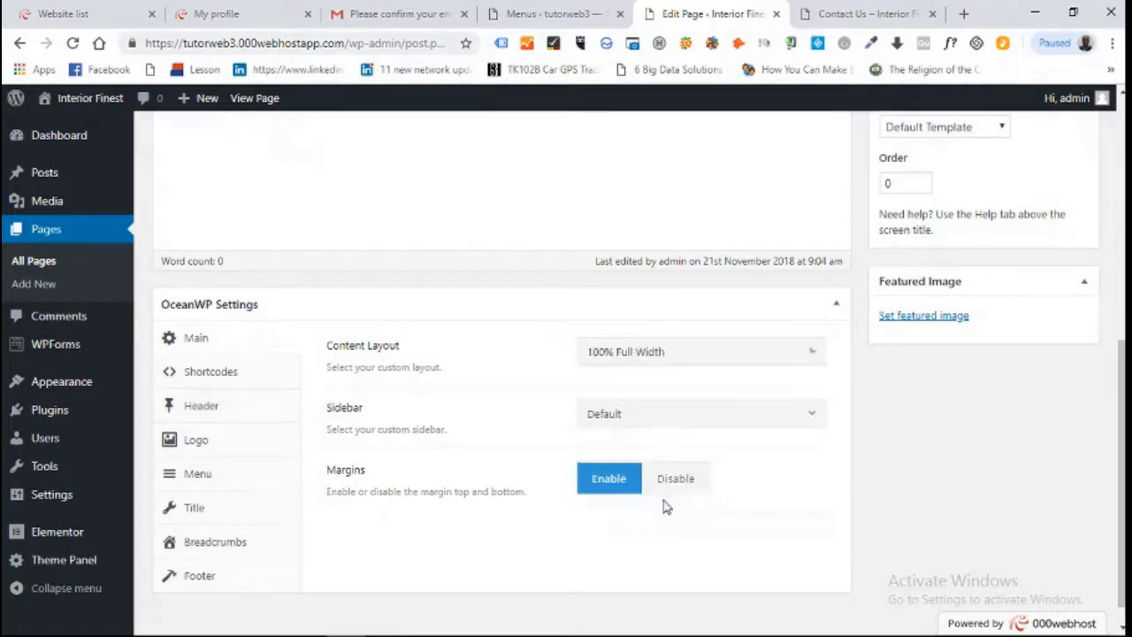
{"action": "left_click", "coordinate": [232, 513]}
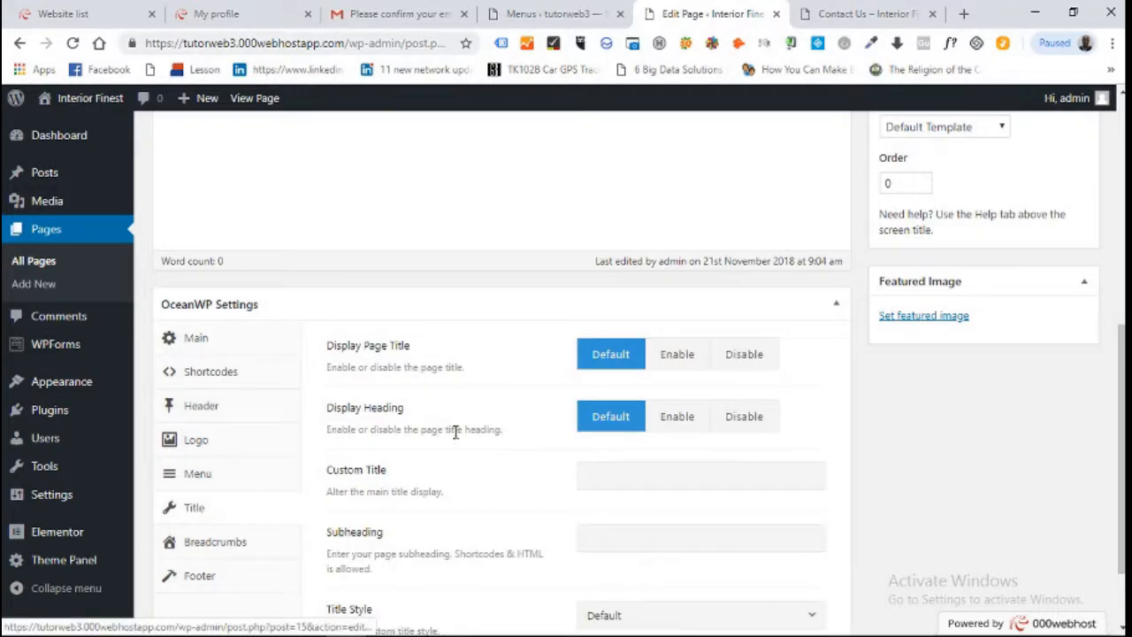
{"action": "left_click", "coordinate": [766, 366]}
{"action": "scroll", "coordinate": [1097, 267], "scroll_direction": "up", "scroll_amount": 3}
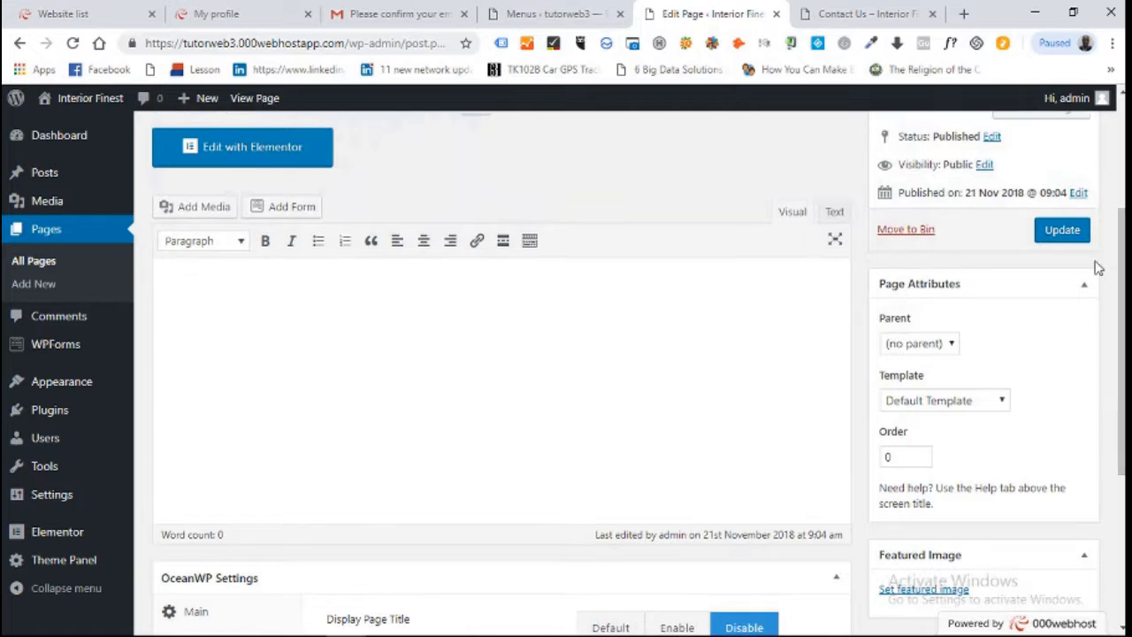
{"action": "left_click", "coordinate": [1060, 231]}
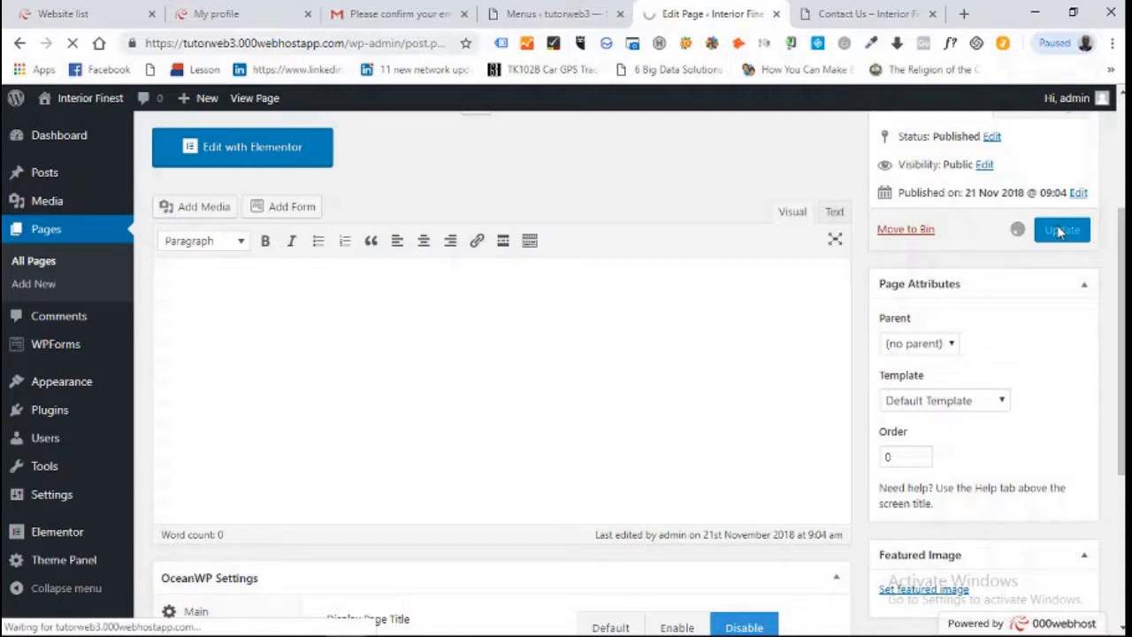
{"action": "left_click", "coordinate": [874, 15]}
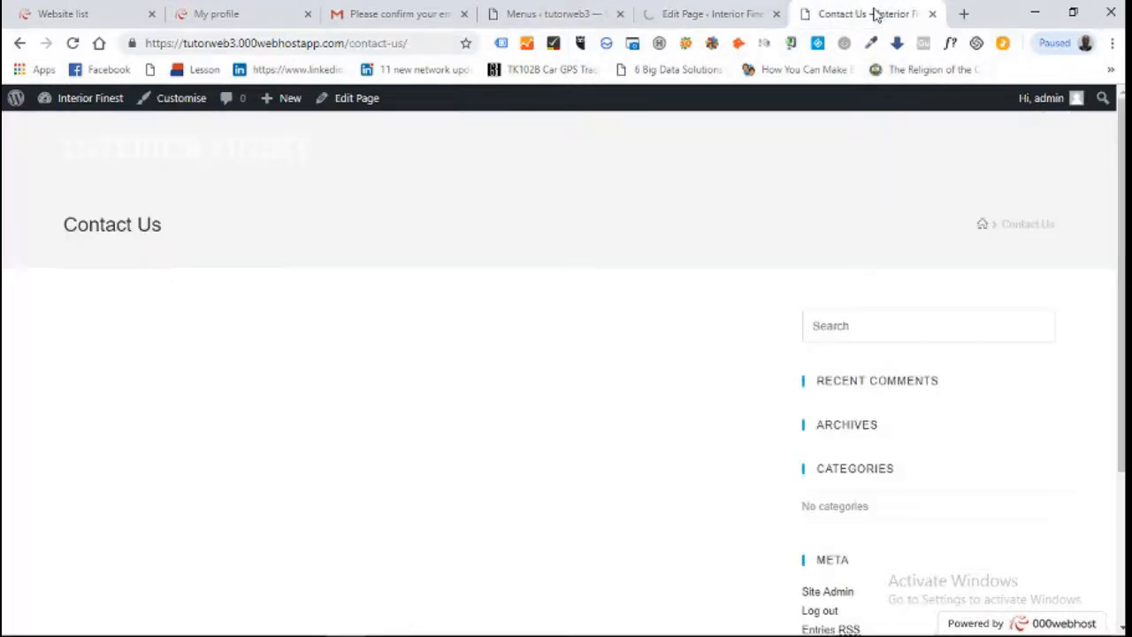
{"action": "left_click", "coordinate": [72, 46]}
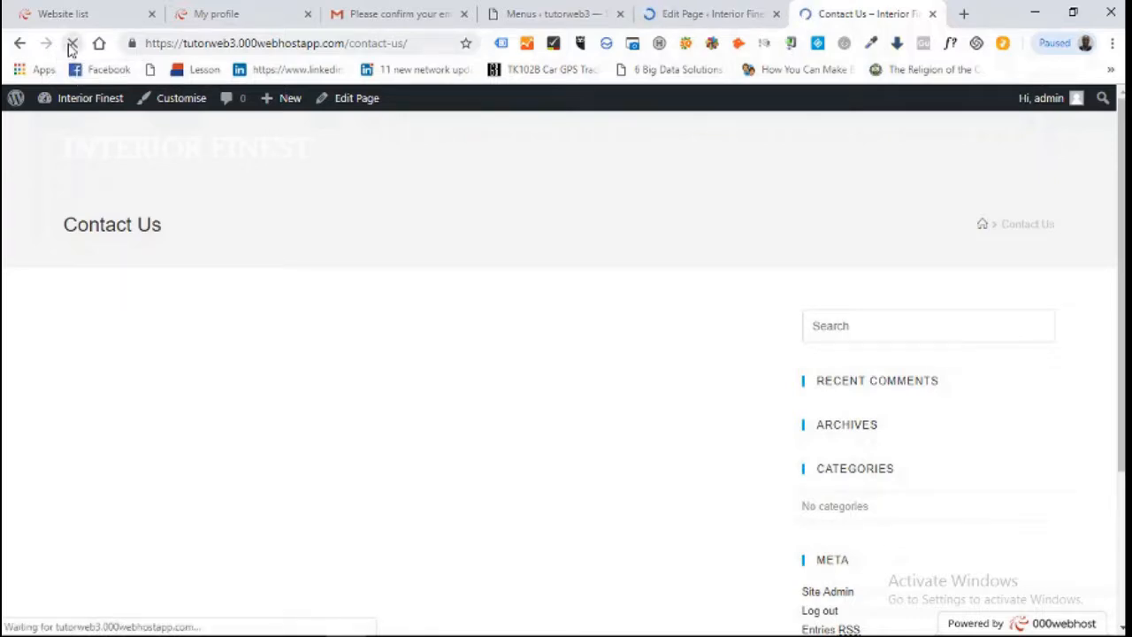
{"action": "left_click", "coordinate": [727, 14]}
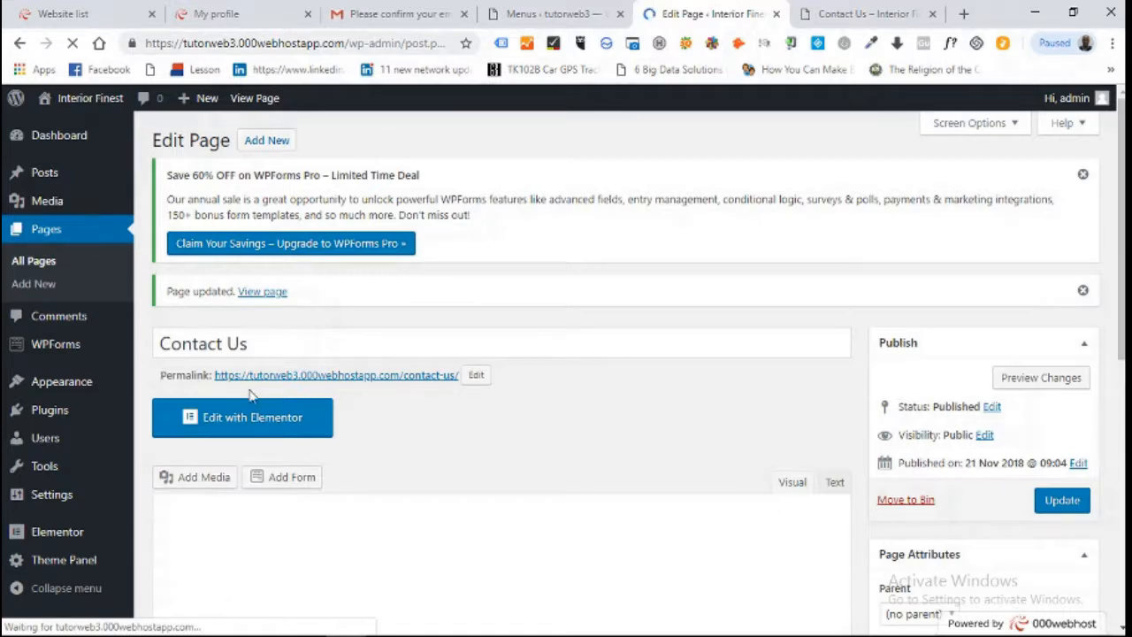
Open Contact Us in Elementor and bring up the Add Template library
{"action": "left_click", "coordinate": [235, 421]}
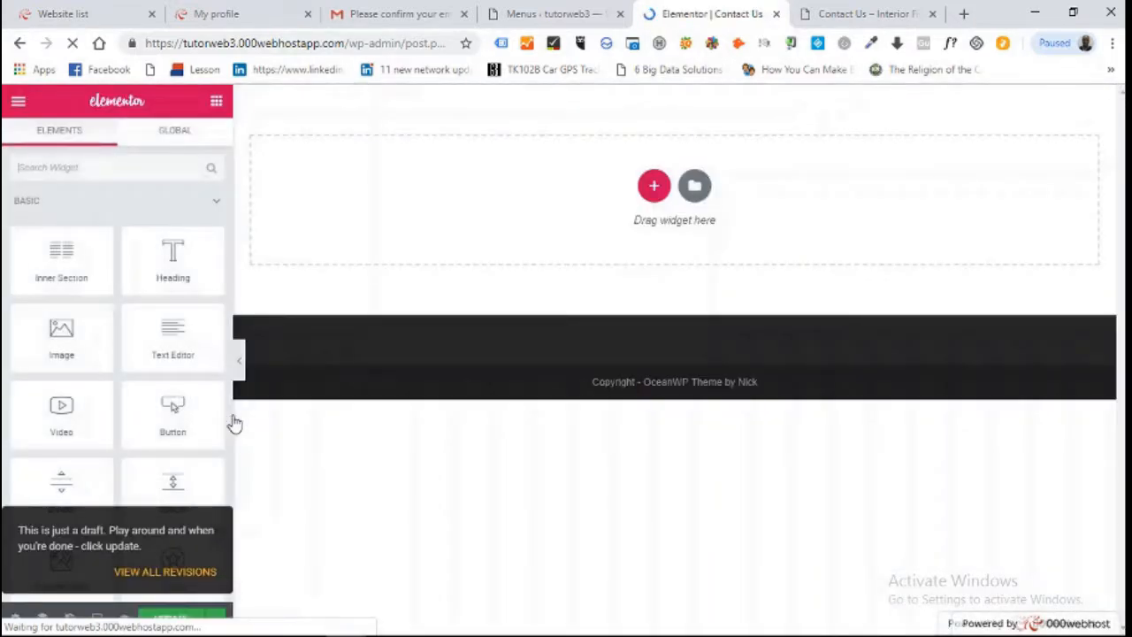
{"action": "left_click", "coordinate": [695, 187]}
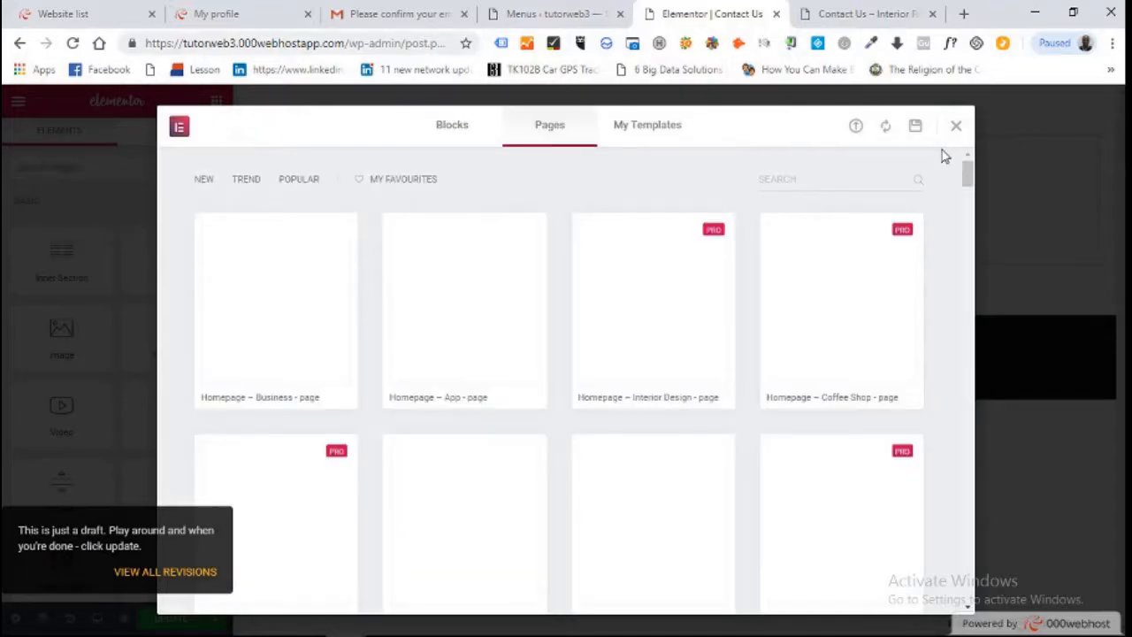
Insert the Contact – Corporate template with its city-skyline CONTACT US banner
{"action": "left_click_drag", "start_coordinate": [967, 172], "coordinate": [971, 351]}
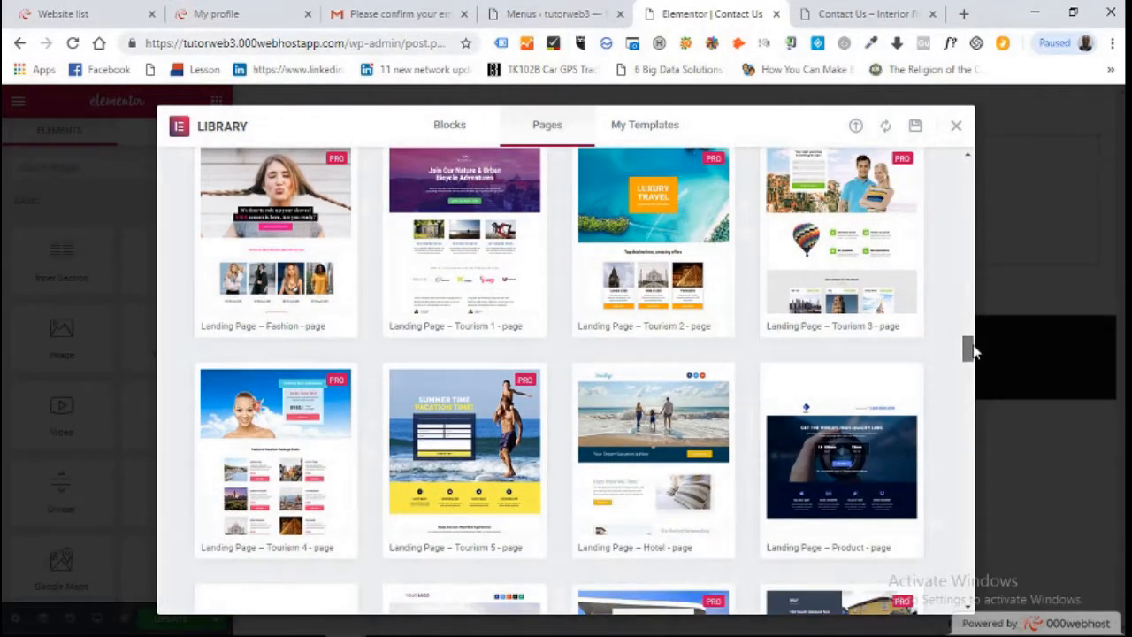
{"action": "left_click_drag", "start_coordinate": [971, 351], "coordinate": [971, 404]}
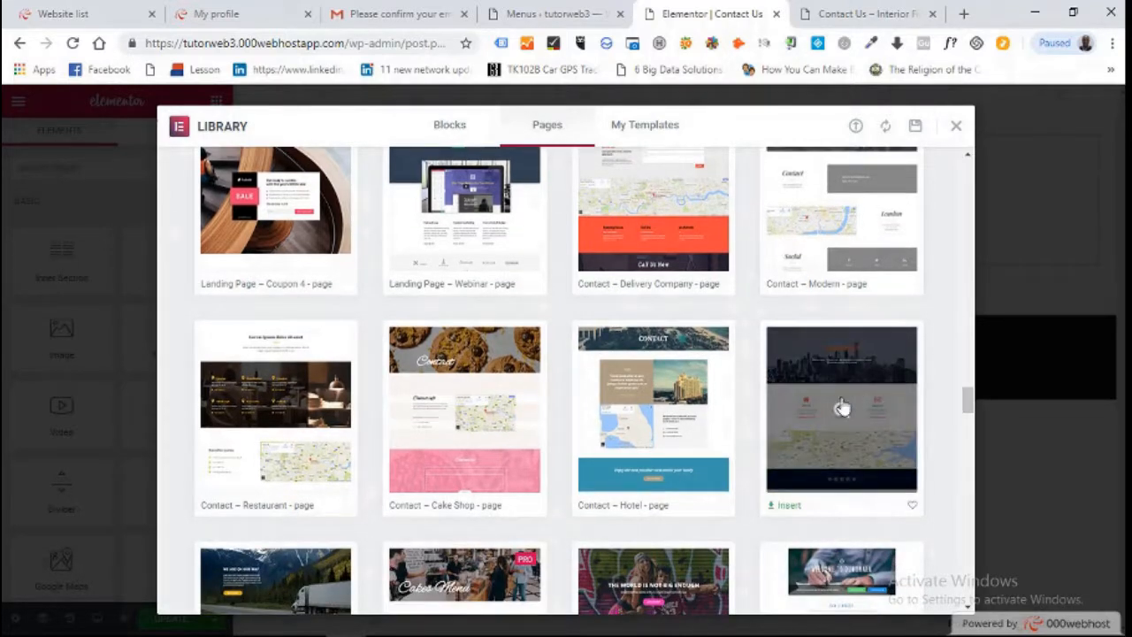
{"action": "mouse_move", "coordinate": [788, 487]}
{"action": "left_click", "coordinate": [788, 508]}
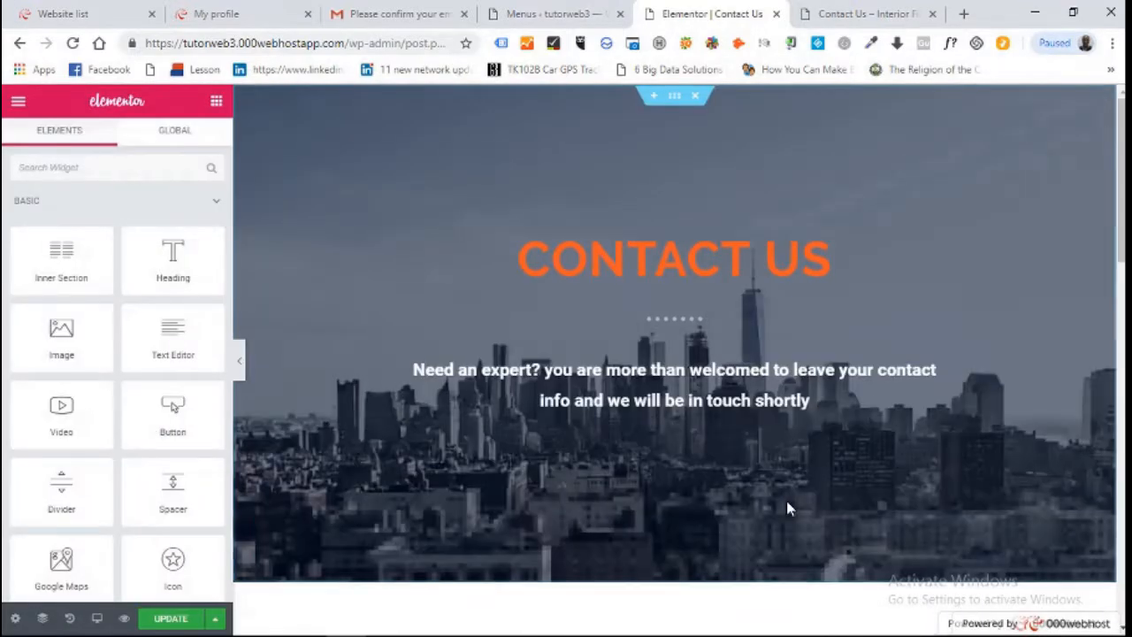
{"action": "scroll", "coordinate": [787, 502], "scroll_direction": "down", "scroll_amount": 5}
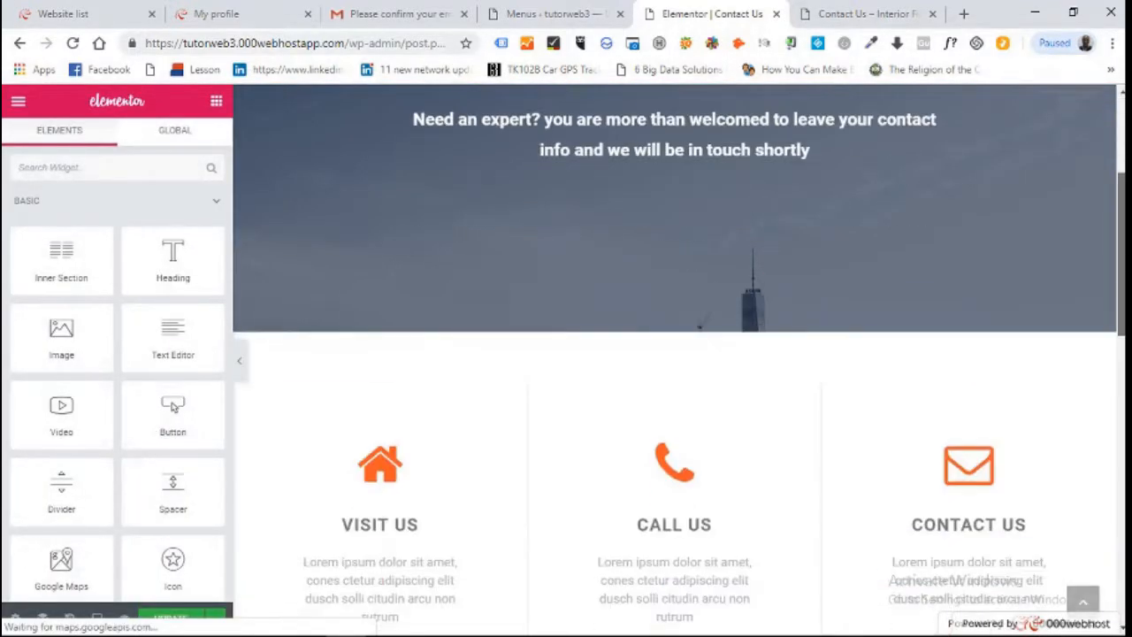
{"action": "scroll", "coordinate": [675, 354], "scroll_direction": "down", "scroll_amount": 6}
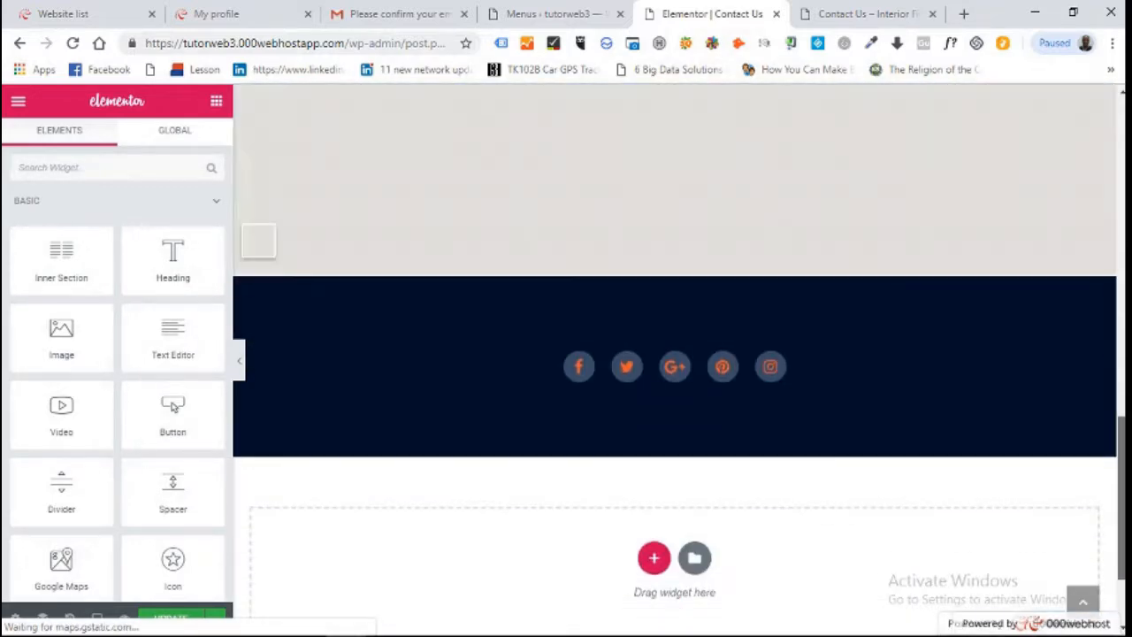
{"action": "scroll", "coordinate": [675, 354], "scroll_direction": "down", "scroll_amount": 2}
{"action": "scroll", "coordinate": [675, 354], "scroll_direction": "up", "scroll_amount": 4}
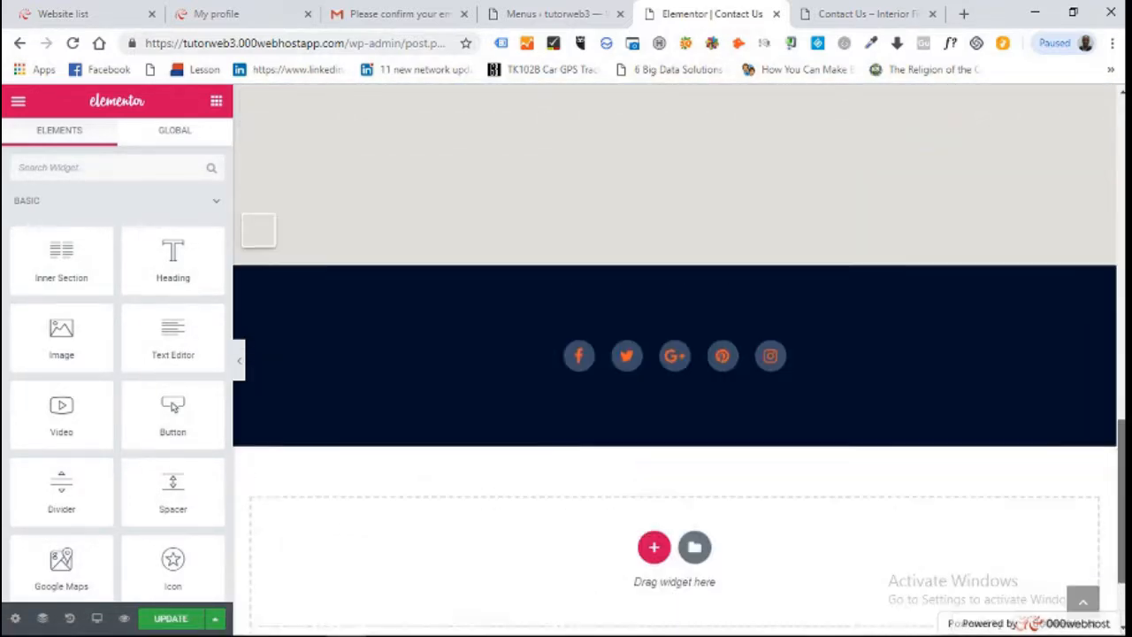
{"action": "scroll", "coordinate": [675, 353], "scroll_direction": "up", "scroll_amount": 6}
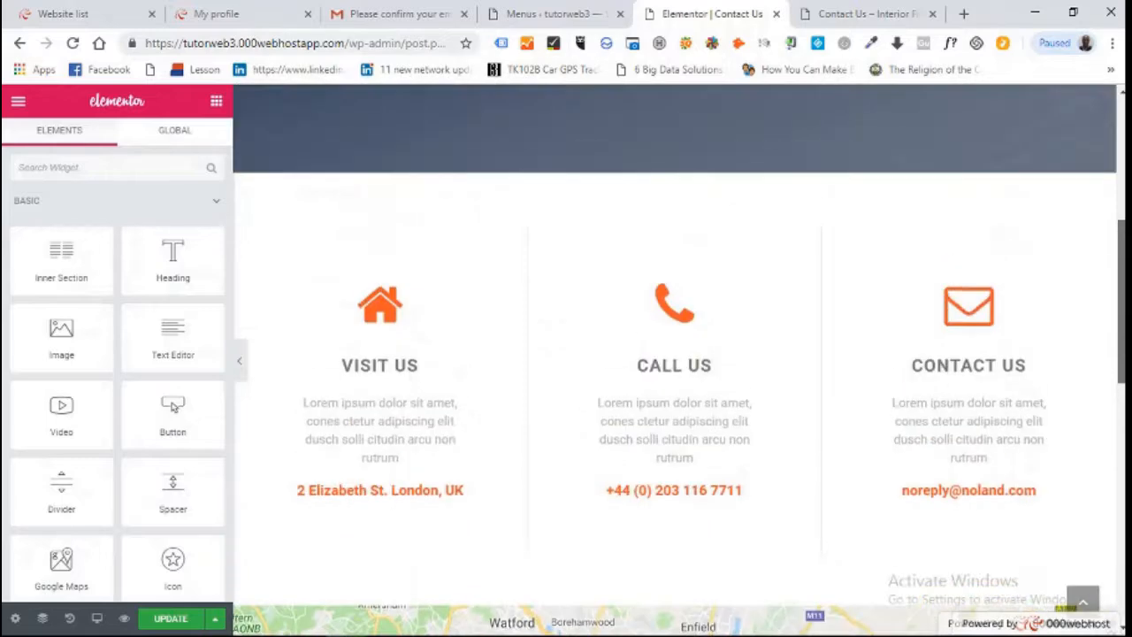
{"action": "scroll", "coordinate": [675, 354], "scroll_direction": "up", "scroll_amount": 4}
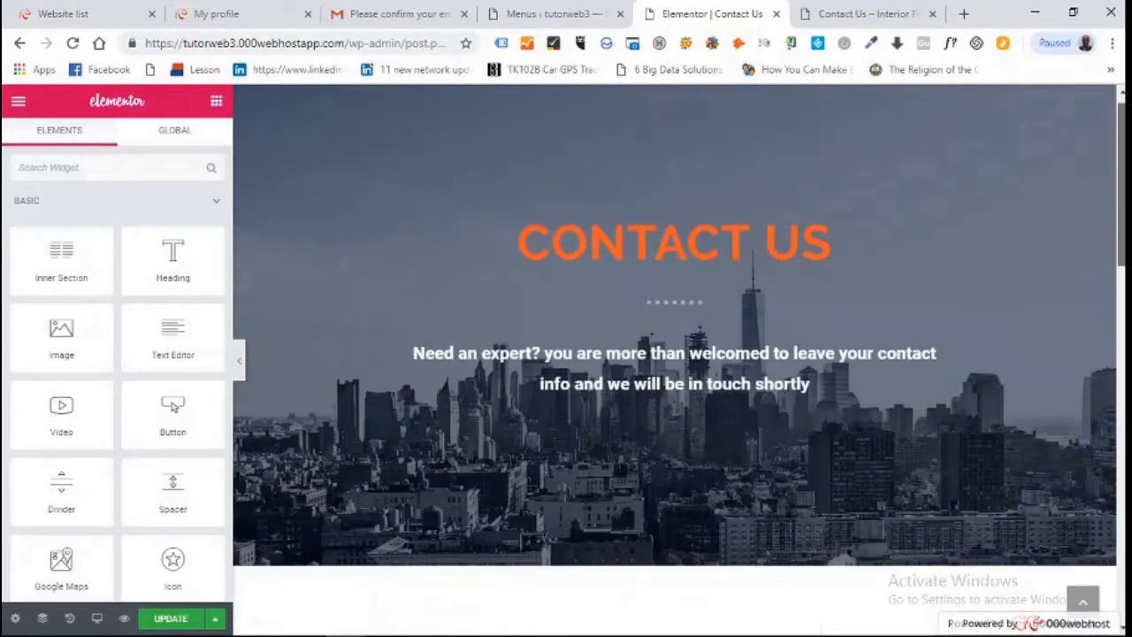
{"action": "mouse_move", "coordinate": [679, 99]}
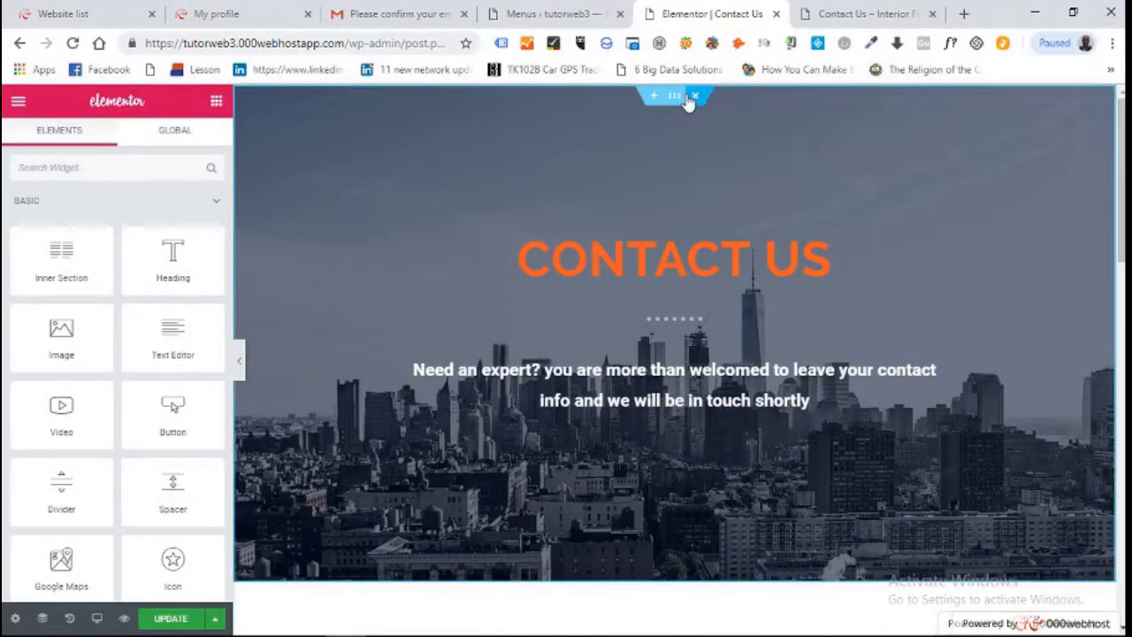
Stretch the banner section to full width and remove the city photo from its background
{"action": "left_click", "coordinate": [678, 97]}
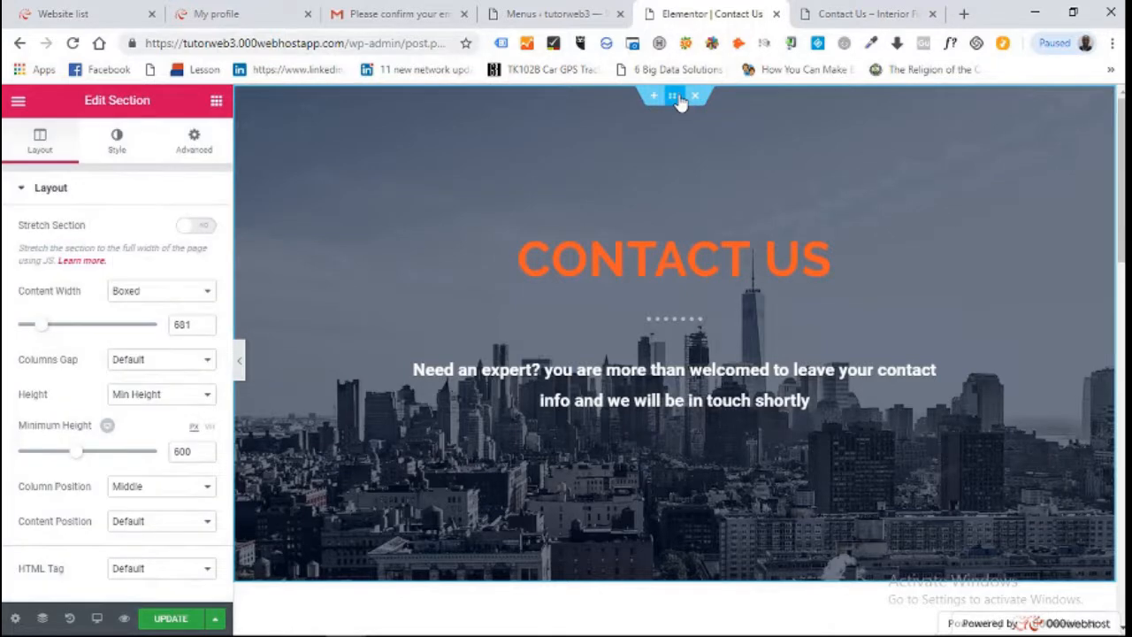
{"action": "left_click", "coordinate": [206, 229]}
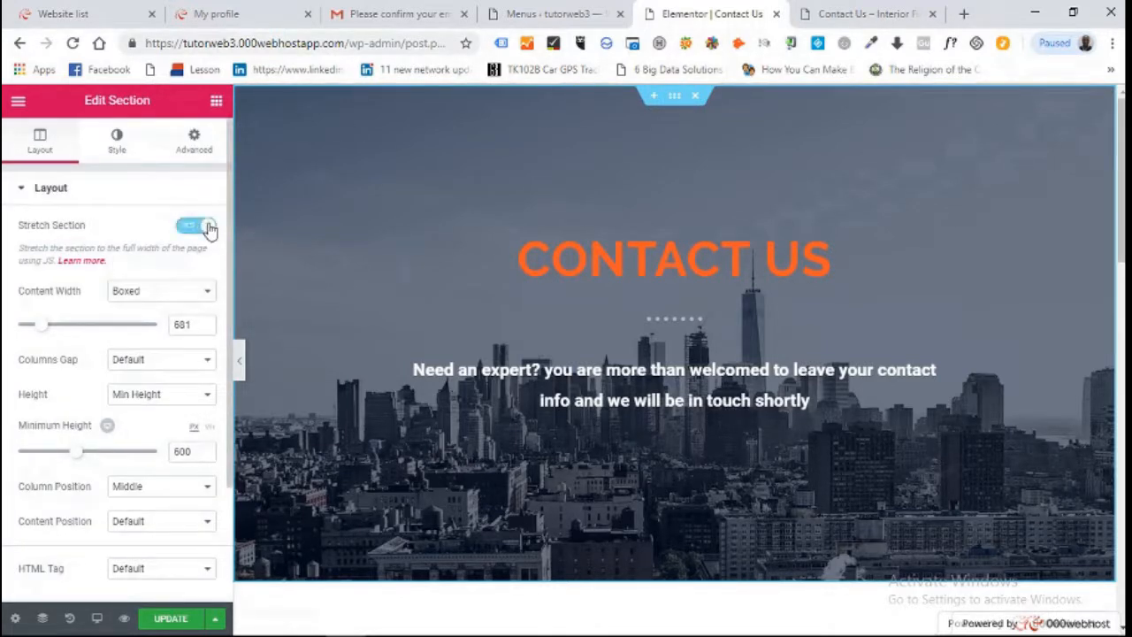
{"action": "left_click", "coordinate": [116, 141]}
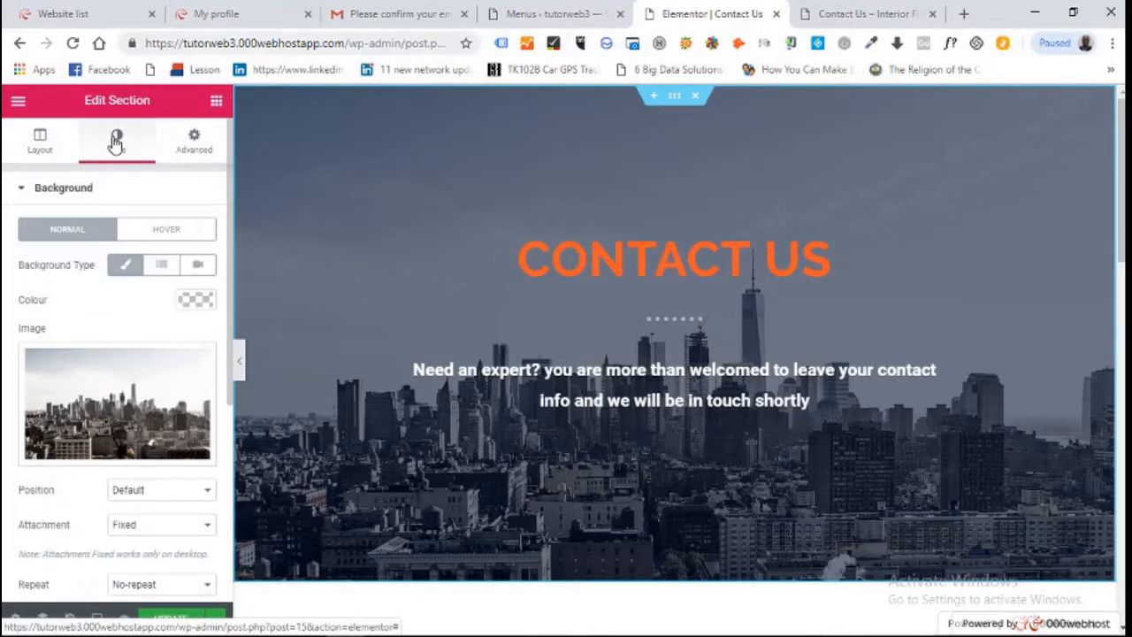
{"action": "mouse_move", "coordinate": [109, 393]}
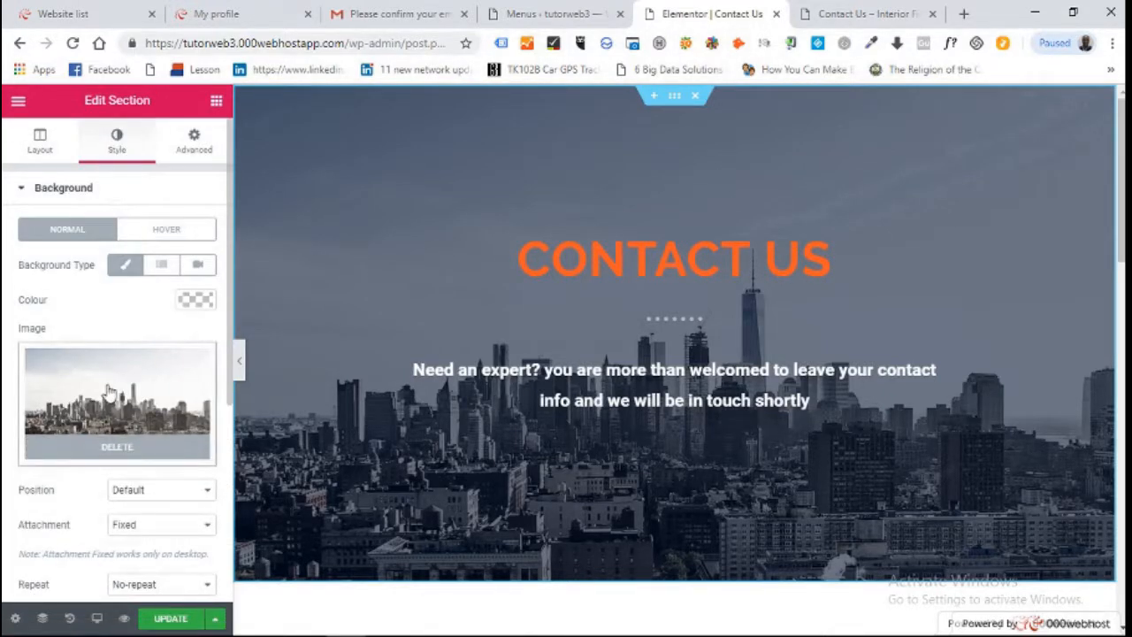
{"action": "left_click", "coordinate": [108, 449]}
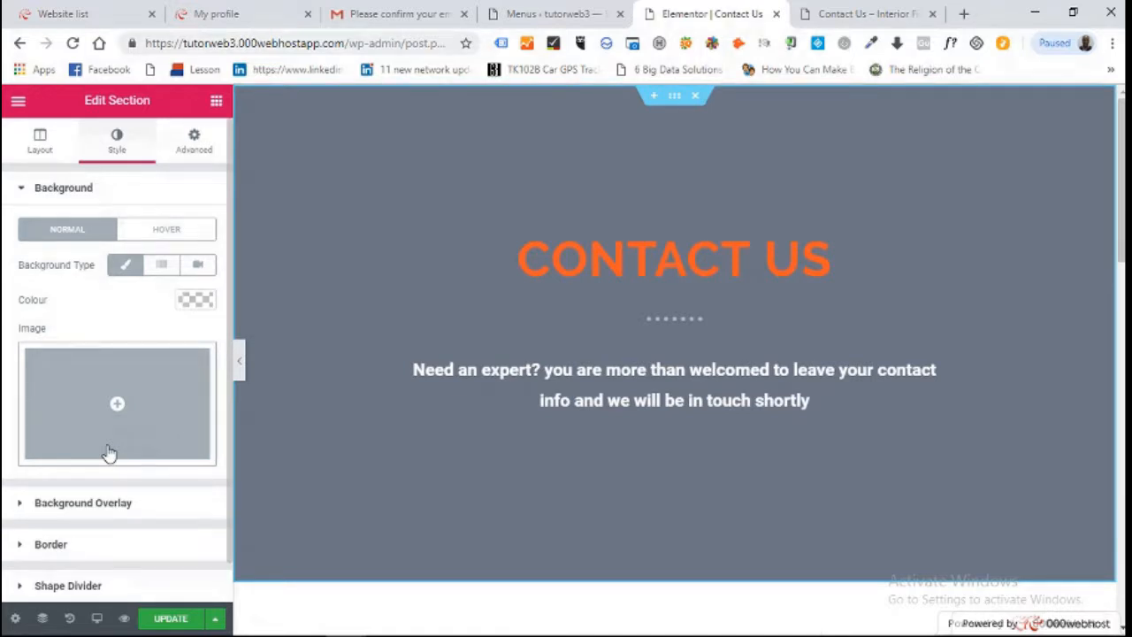
Set the furniture.jpg interior photo as the banner's background image
{"action": "left_click", "coordinate": [122, 410]}
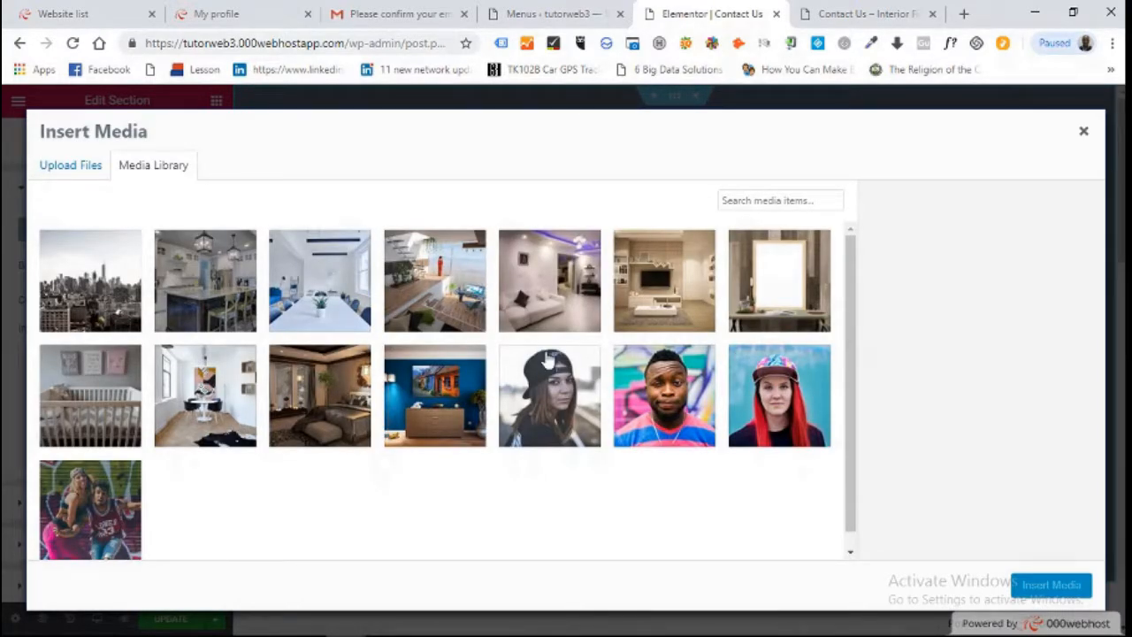
{"action": "left_click", "coordinate": [308, 394]}
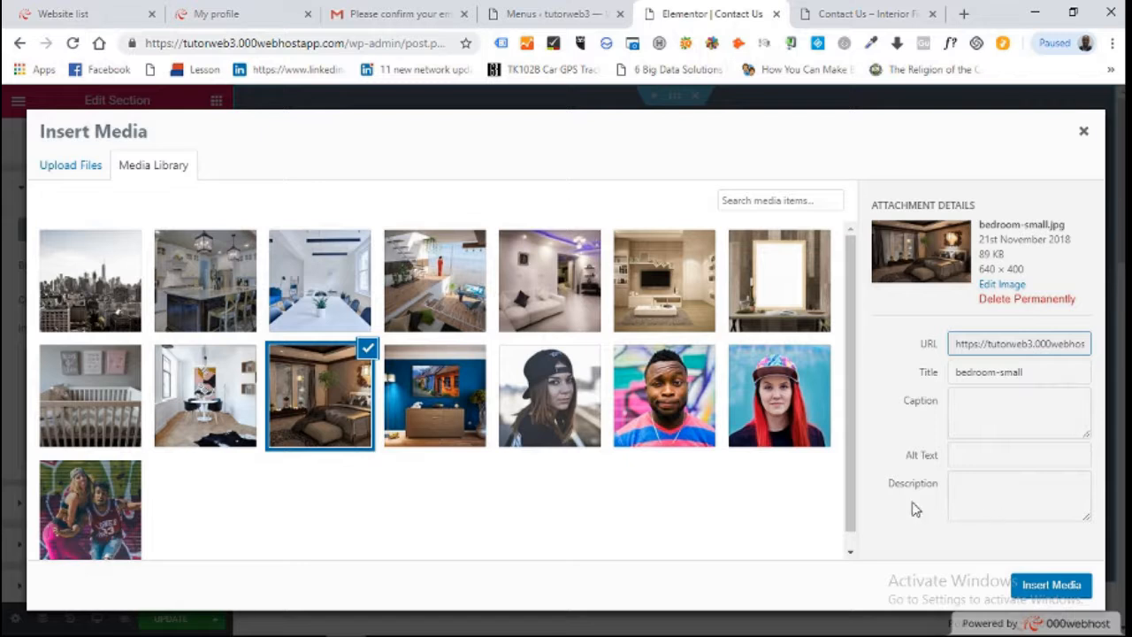
{"action": "left_click", "coordinate": [575, 309]}
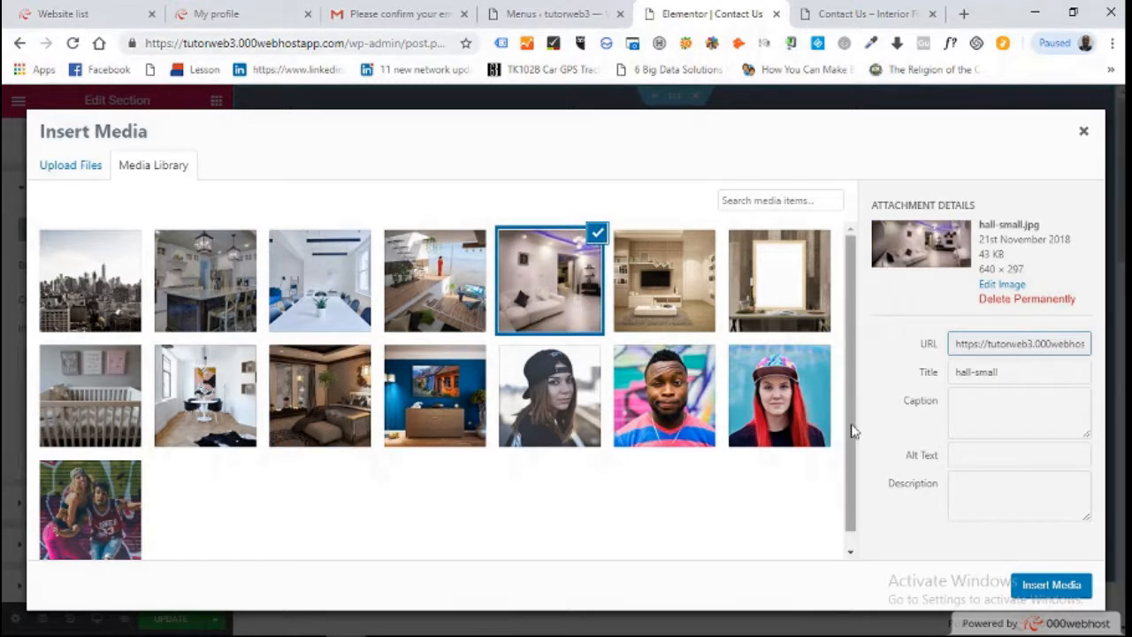
{"action": "left_click", "coordinate": [705, 275]}
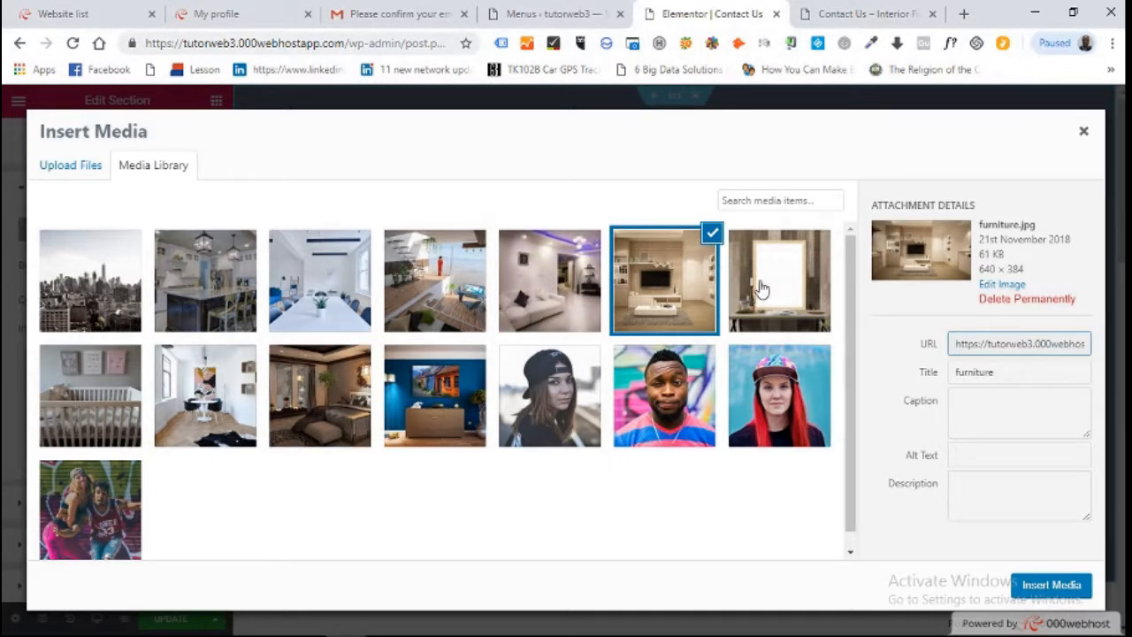
{"action": "left_click", "coordinate": [1051, 586]}
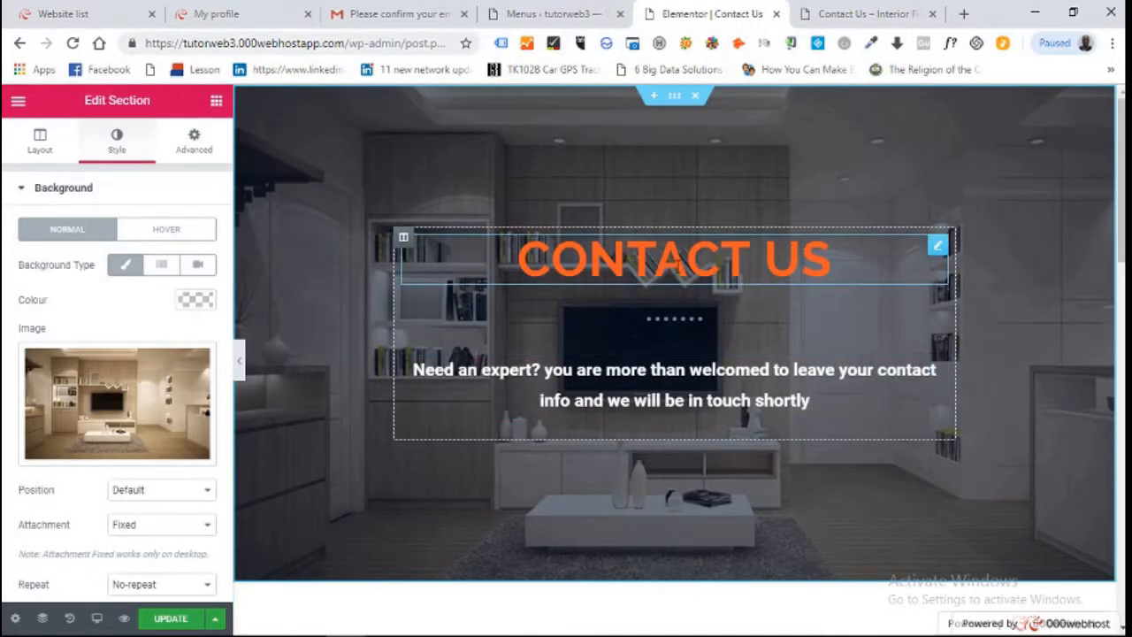
{"action": "left_click", "coordinate": [677, 260]}
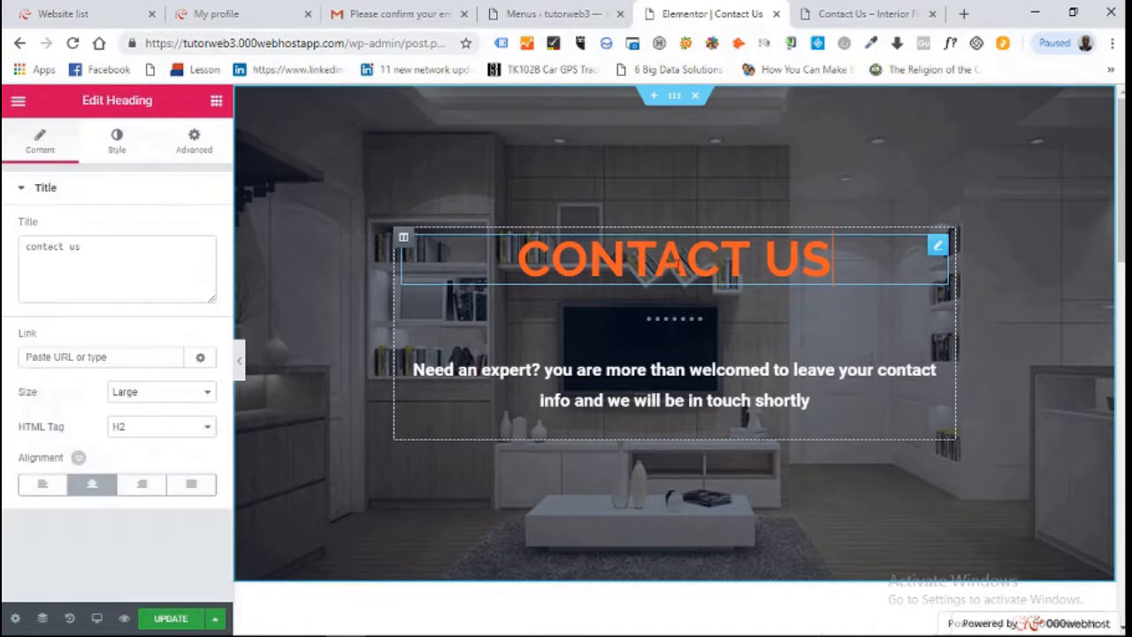
Change the CONTACT US heading text colour to #d1c962
{"action": "left_click", "coordinate": [118, 142]}
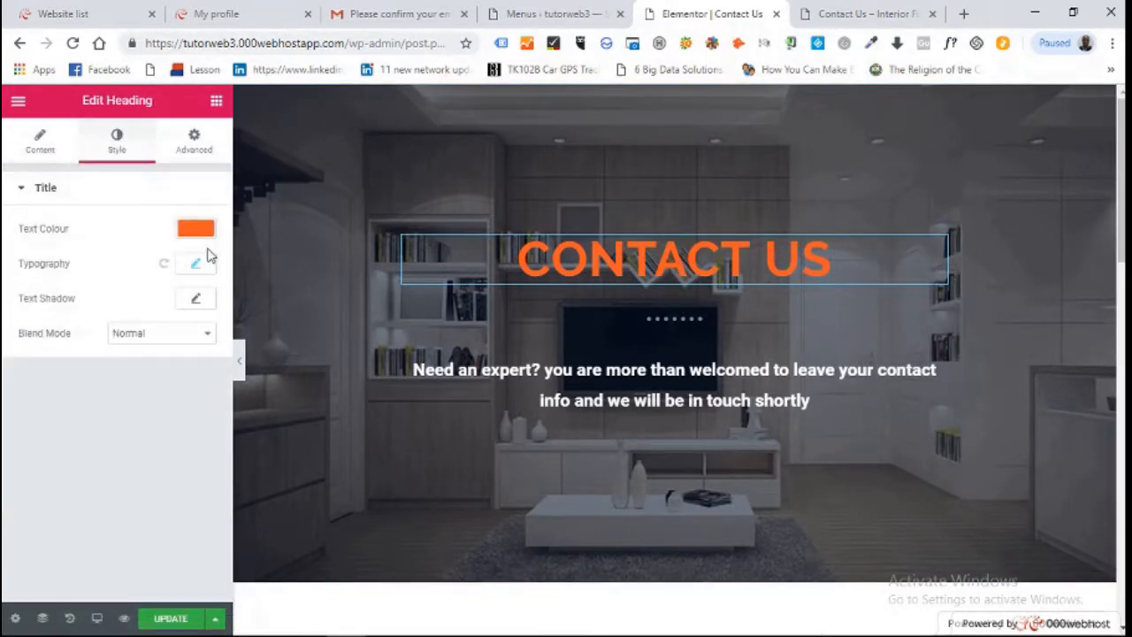
{"action": "left_click", "coordinate": [206, 233]}
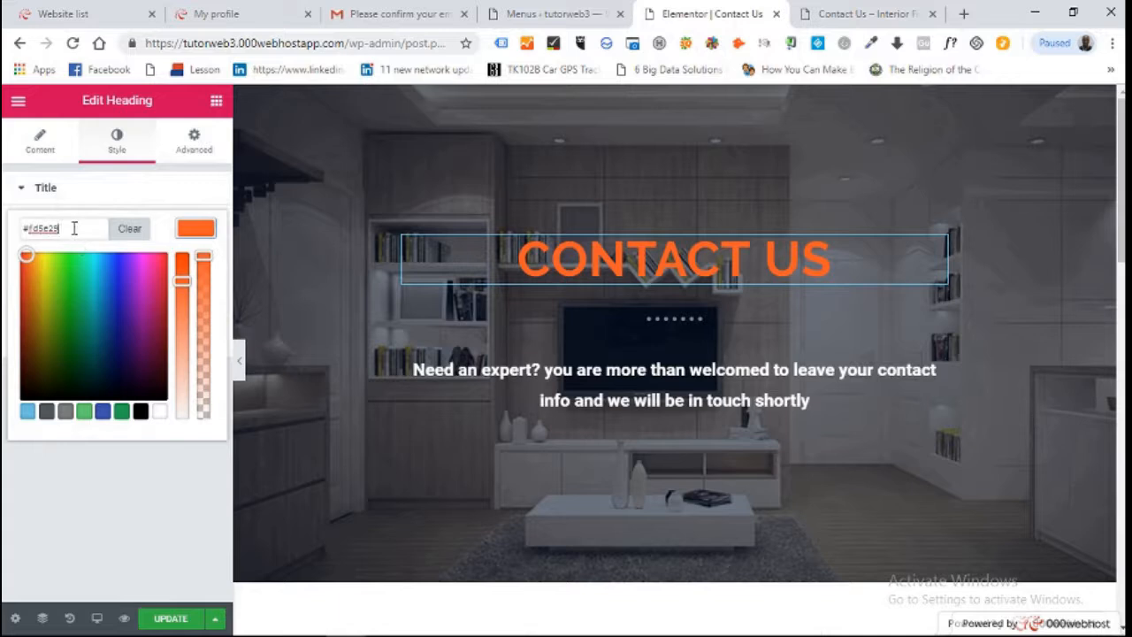
{"action": "left_click_drag", "start_coordinate": [74, 229], "coordinate": [4, 230]}
{"action": "type", "text": "#d1c962"}
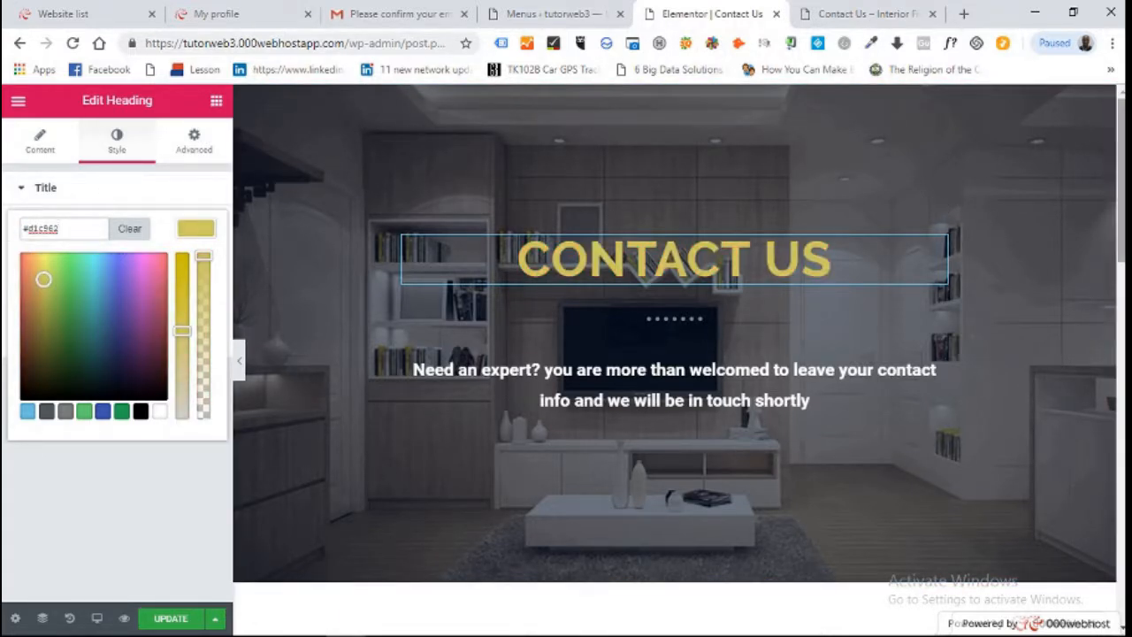
{"action": "scroll", "coordinate": [988, 250], "scroll_direction": "down", "scroll_amount": 1}
{"action": "scroll", "coordinate": [989, 250], "scroll_direction": "up", "scroll_amount": 1}
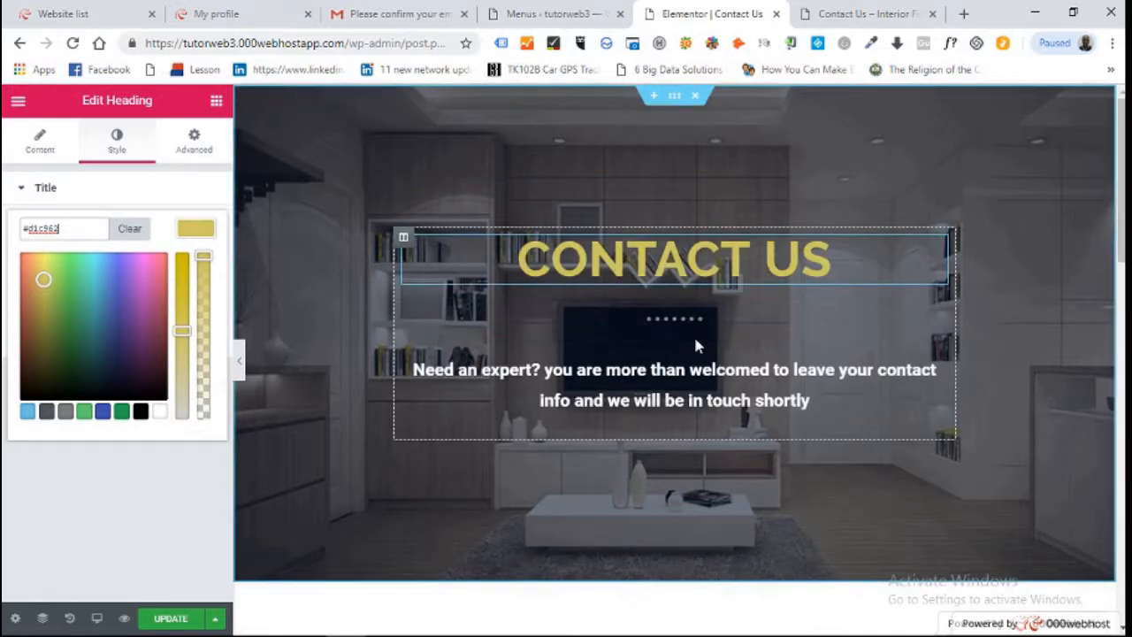
{"action": "left_click", "coordinate": [699, 390]}
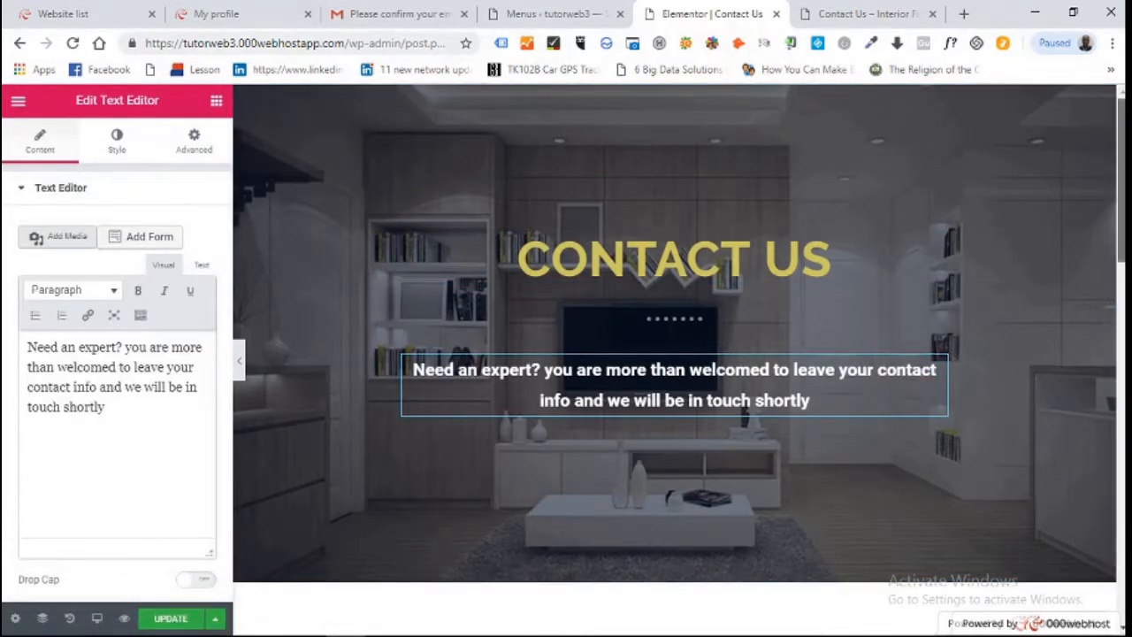
{"action": "scroll", "coordinate": [936, 376], "scroll_direction": "down", "scroll_amount": 6}
{"action": "scroll", "coordinate": [674, 354], "scroll_direction": "down", "scroll_amount": 2}
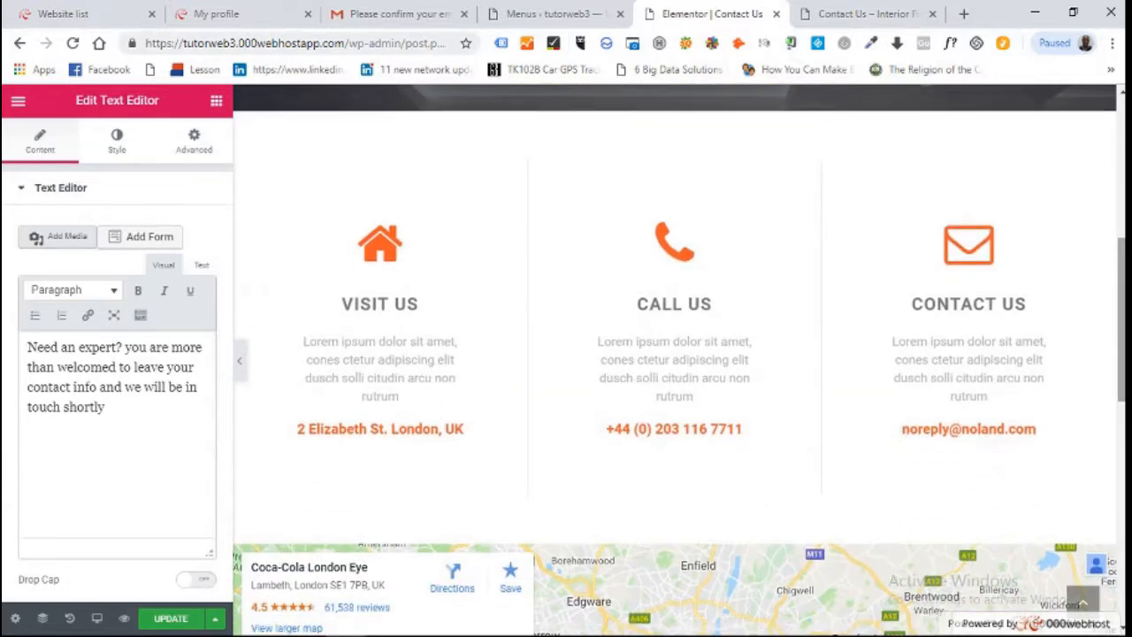
Make the Visit Us house icon gold #d1c962
{"action": "left_click", "coordinate": [389, 257]}
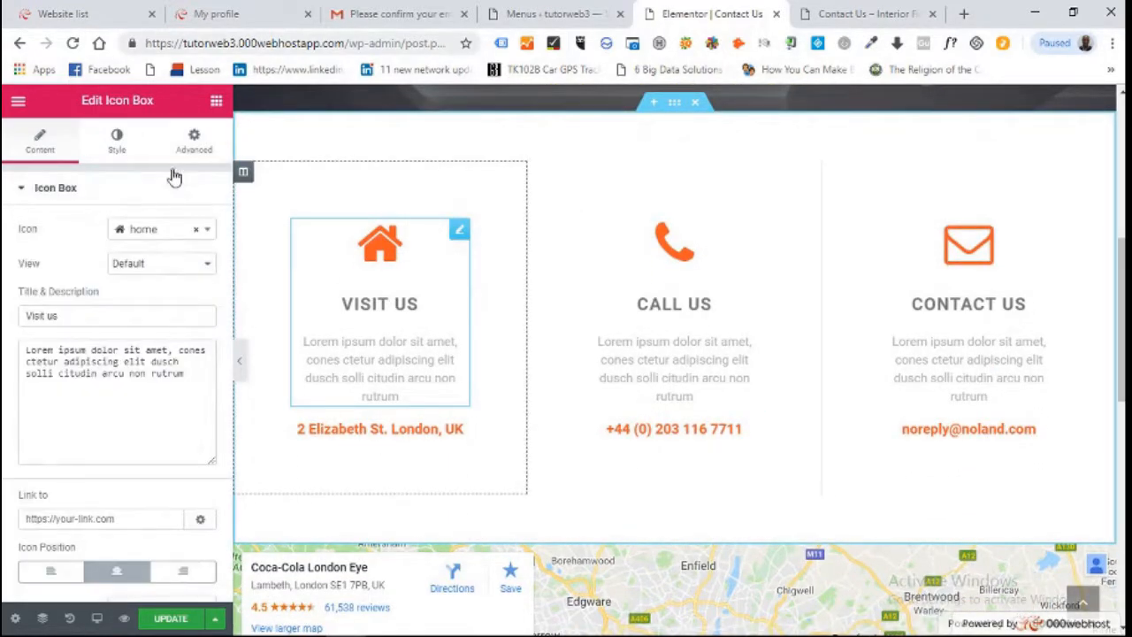
{"action": "left_click", "coordinate": [116, 140]}
{"action": "left_click", "coordinate": [185, 268]}
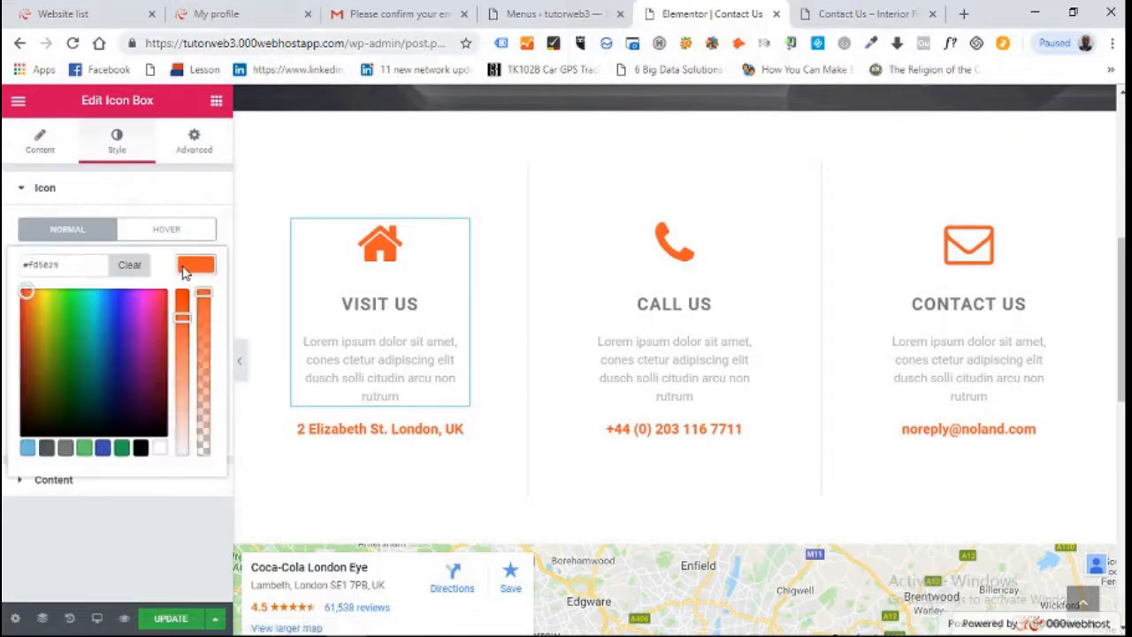
{"action": "left_click_drag", "start_coordinate": [69, 264], "coordinate": [12, 271]}
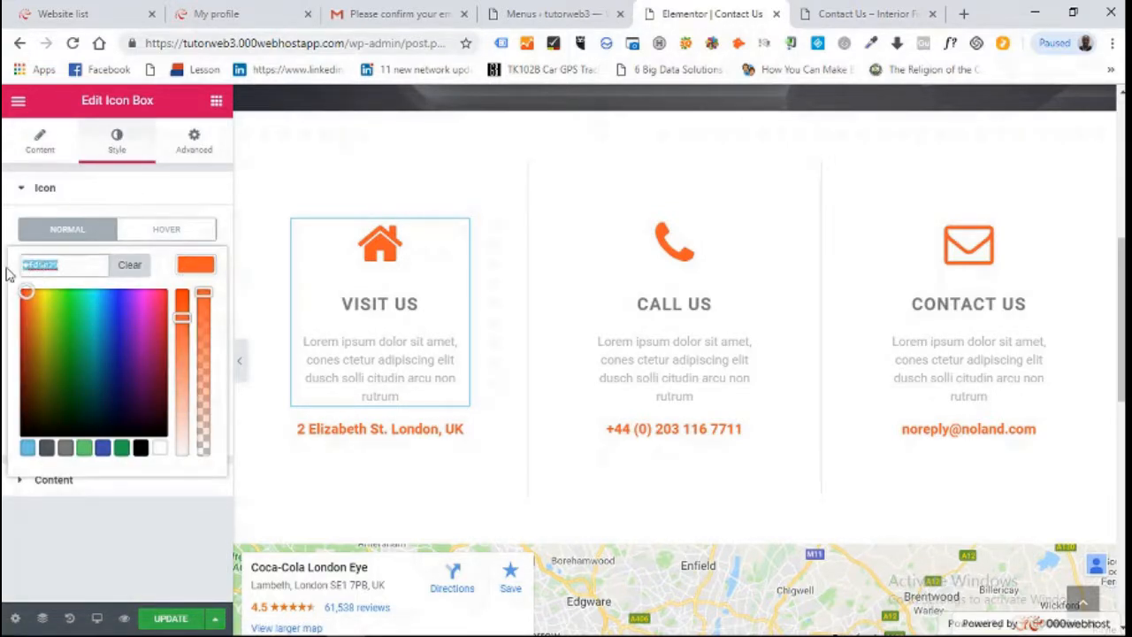
{"action": "type", "text": "#d1f962"}
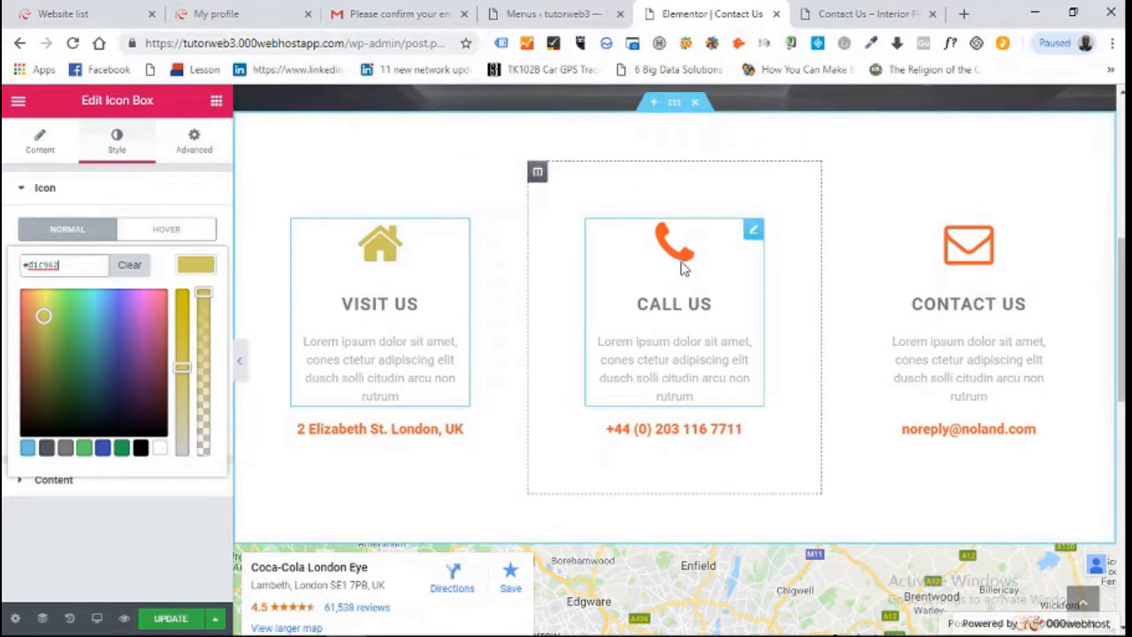
Make the Call Us phone icon gold #d1c962, keeping the phone icon
{"action": "left_click", "coordinate": [681, 264]}
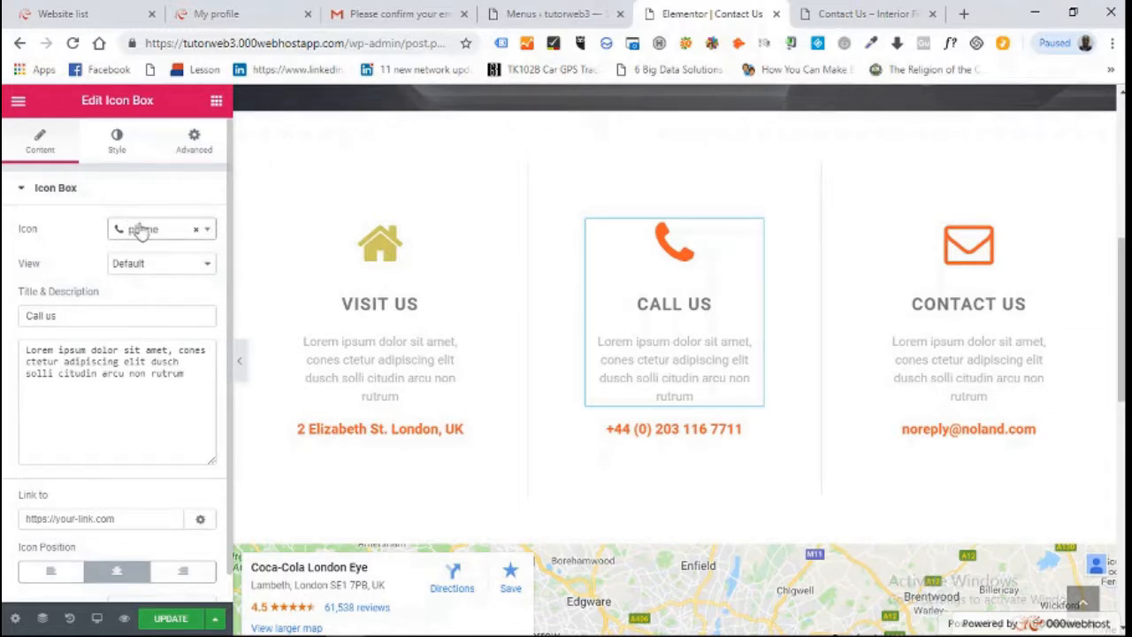
{"action": "left_click", "coordinate": [206, 230]}
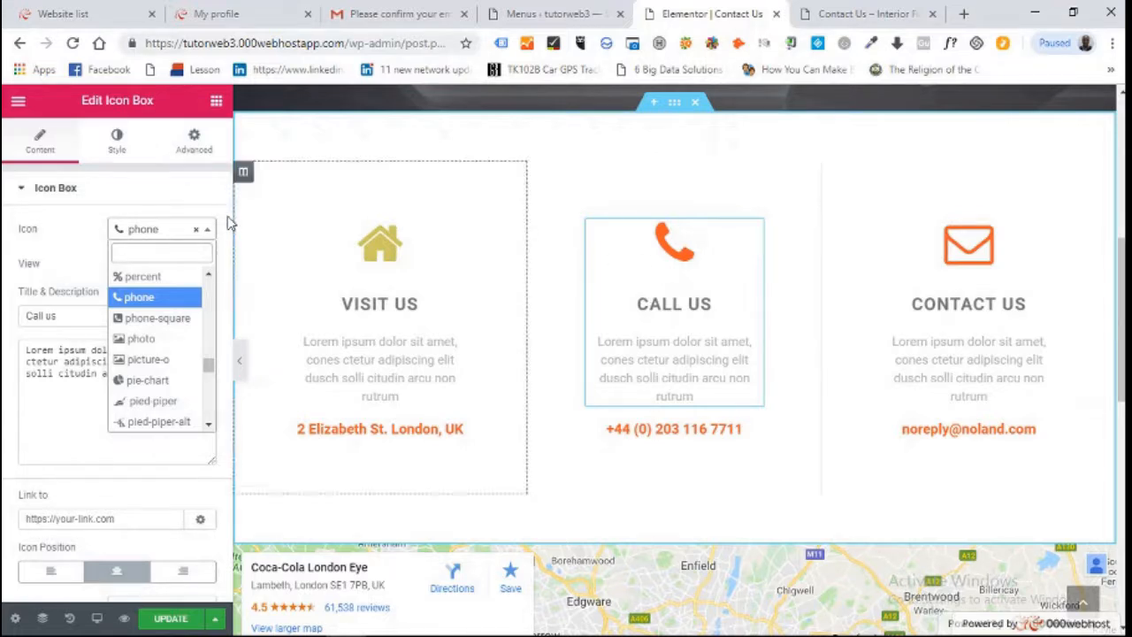
{"action": "left_click", "coordinate": [148, 201]}
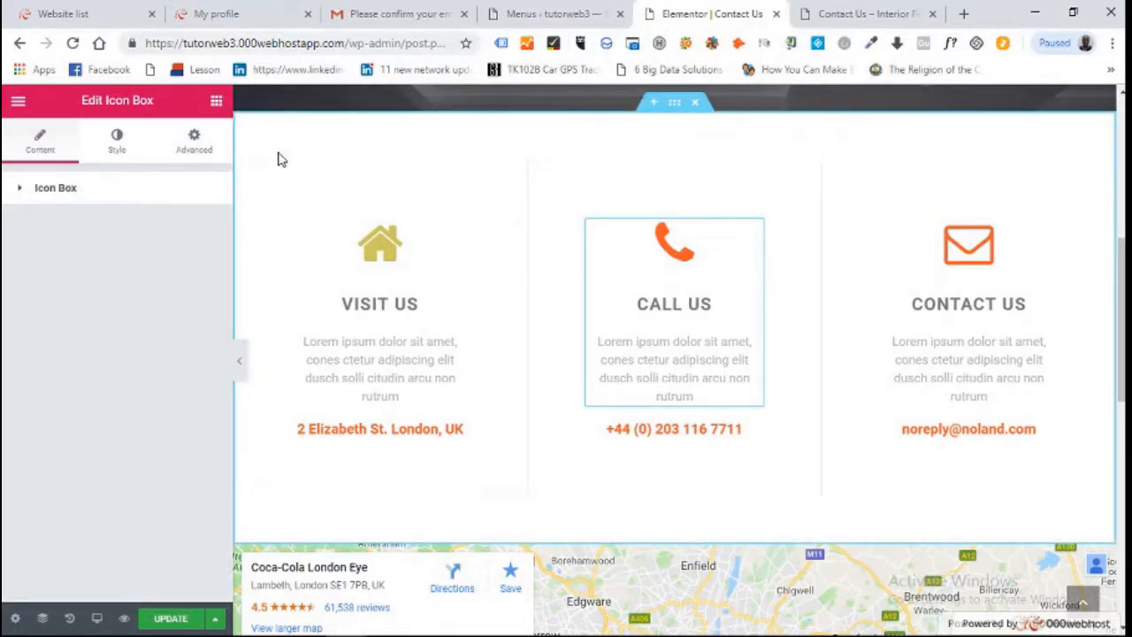
{"action": "left_click", "coordinate": [115, 140]}
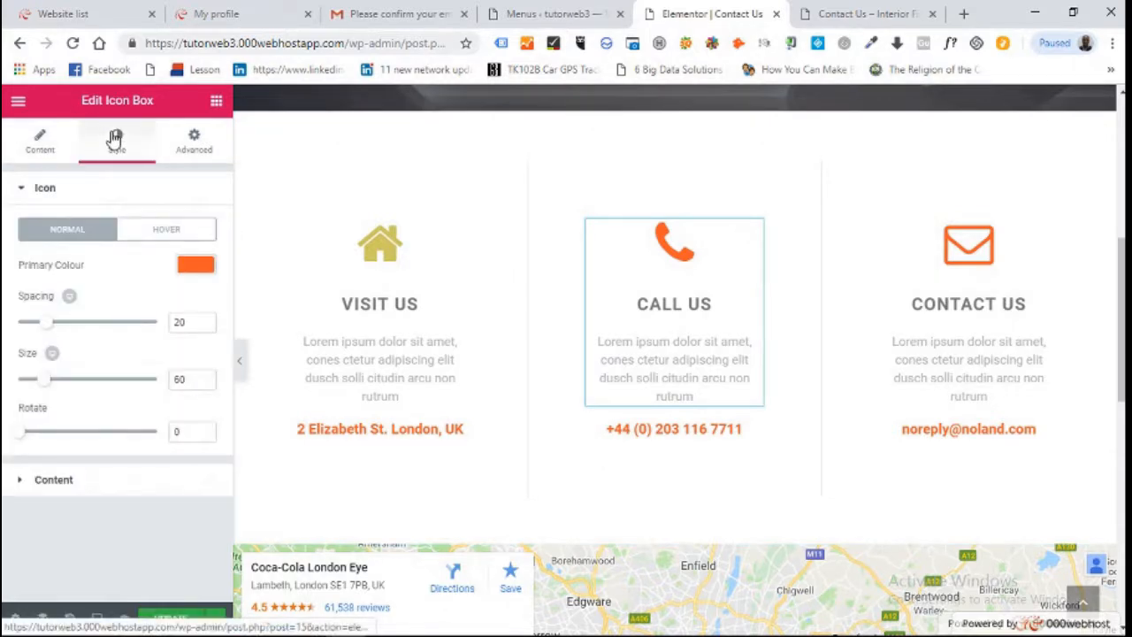
{"action": "left_click", "coordinate": [201, 270]}
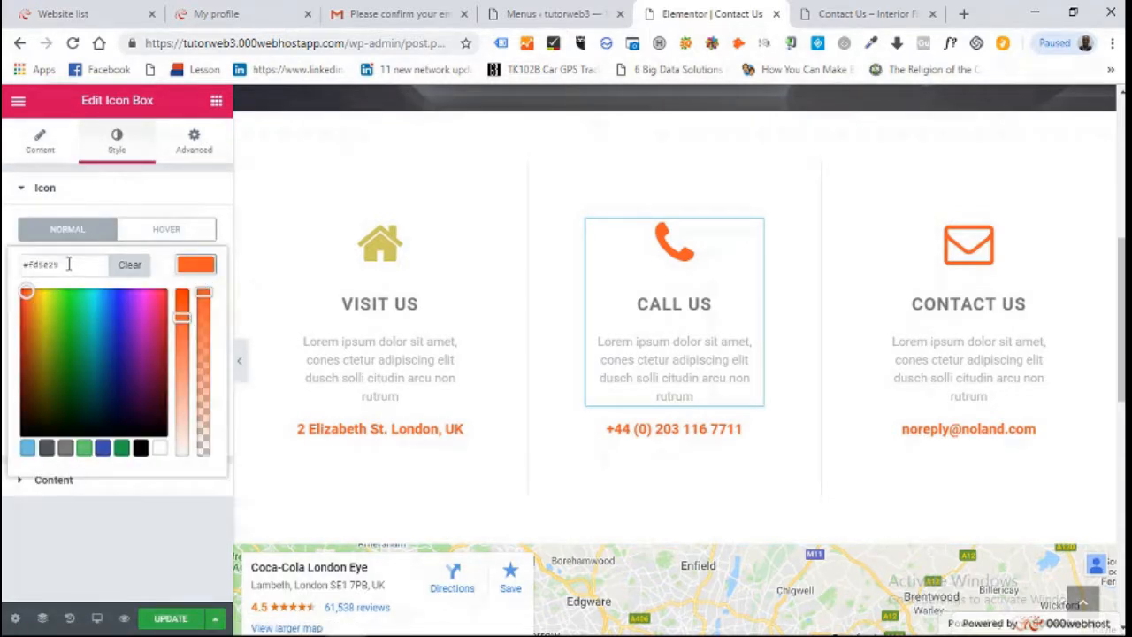
{"action": "left_click_drag", "start_coordinate": [68, 264], "coordinate": [4, 277]}
{"action": "type", "text": "#d1c962"}
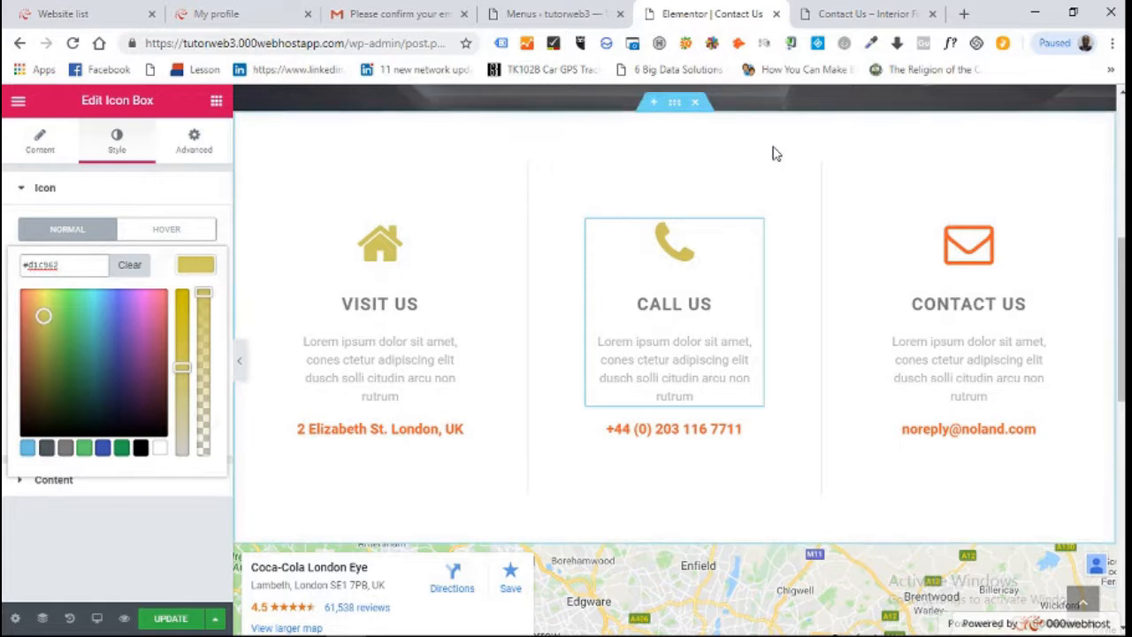
Make the Contact Us envelope icon gold #d1c962
{"action": "left_click", "coordinate": [987, 254]}
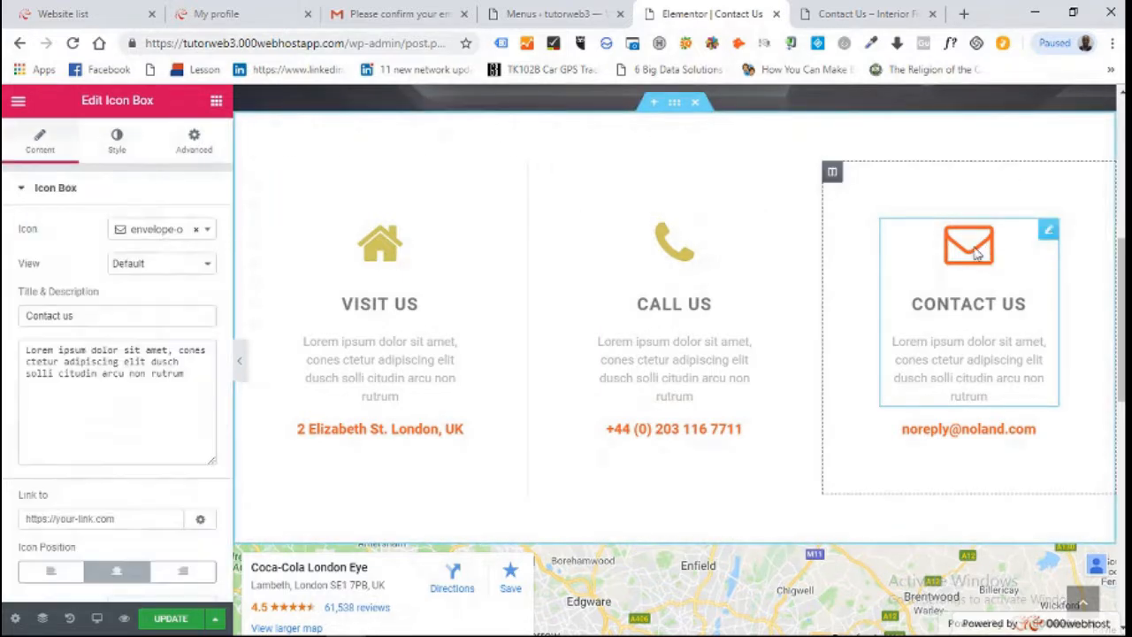
{"action": "left_click", "coordinate": [117, 141]}
{"action": "left_click", "coordinate": [196, 267]}
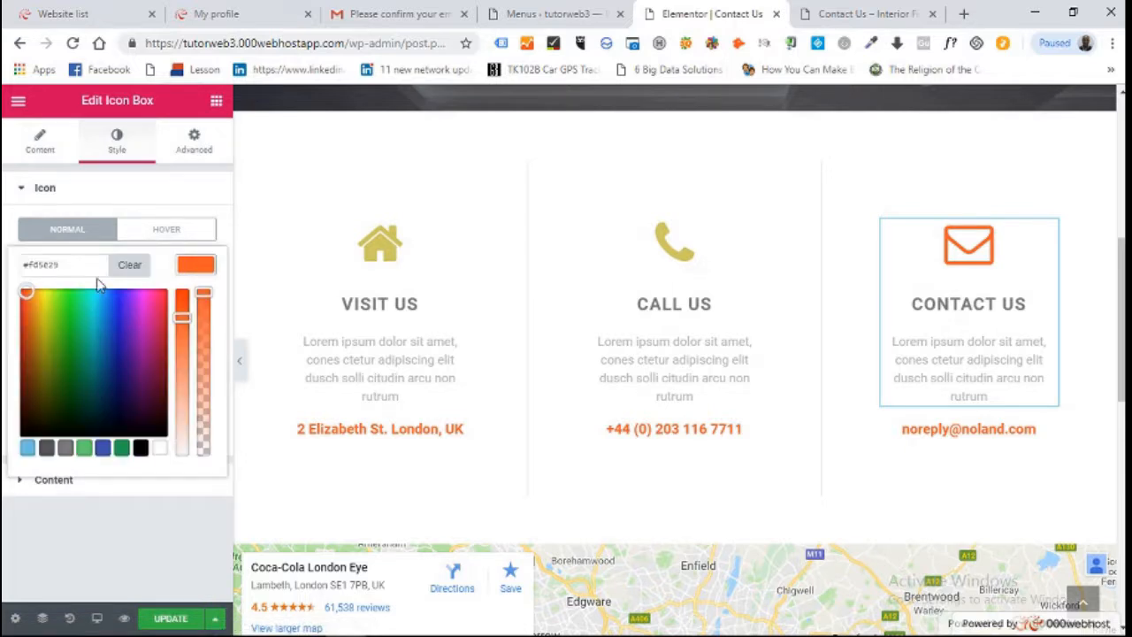
{"action": "left_click_drag", "start_coordinate": [71, 269], "coordinate": [11, 276]}
{"action": "type", "text": "#d1c962"}
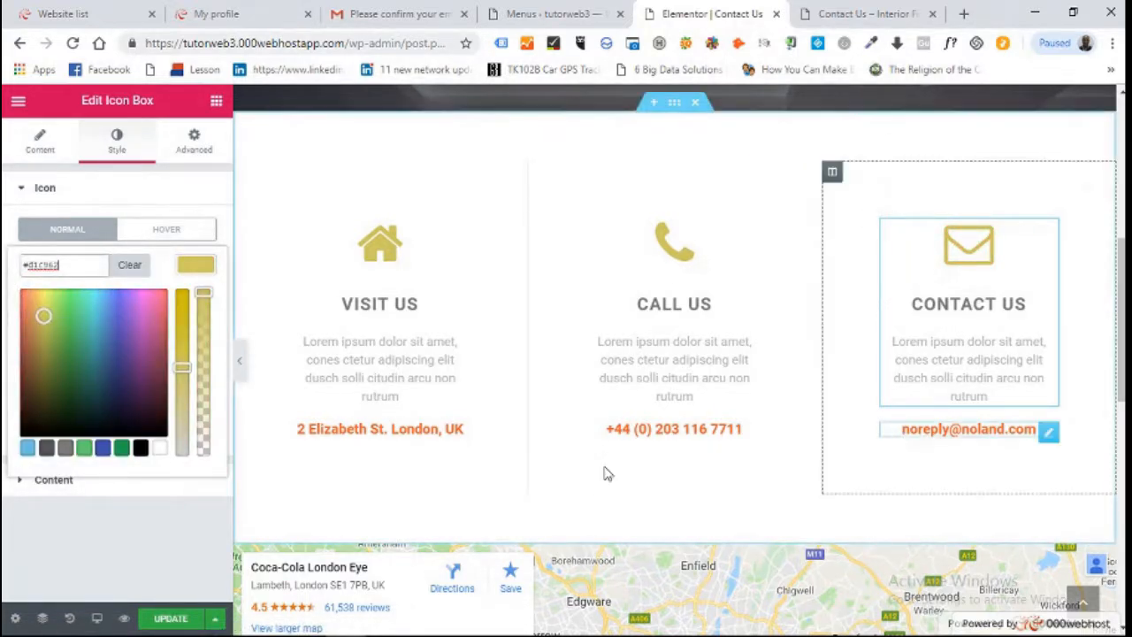
Set the address line under Visit Us to gold #d1c962
{"action": "left_click", "coordinate": [386, 433]}
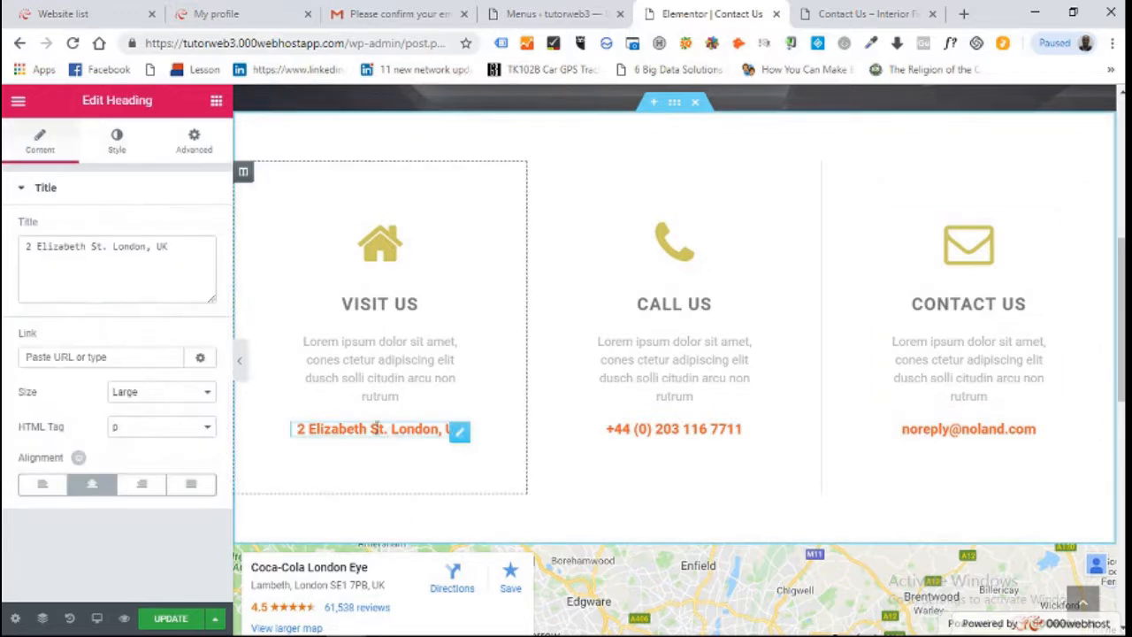
{"action": "left_click", "coordinate": [116, 145]}
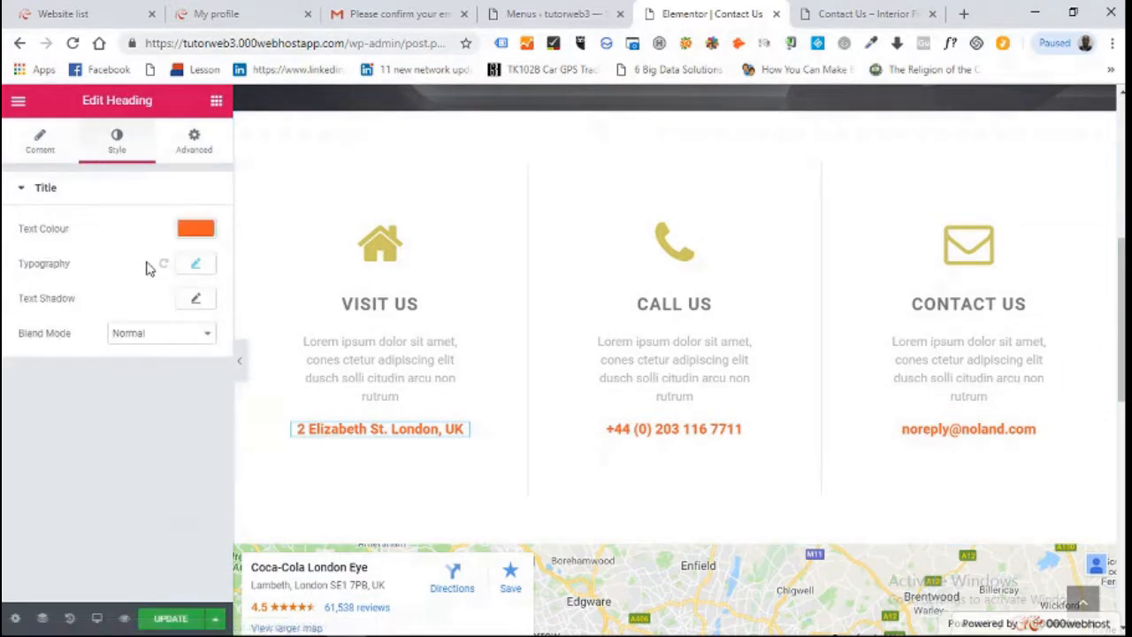
{"action": "left_click", "coordinate": [197, 232]}
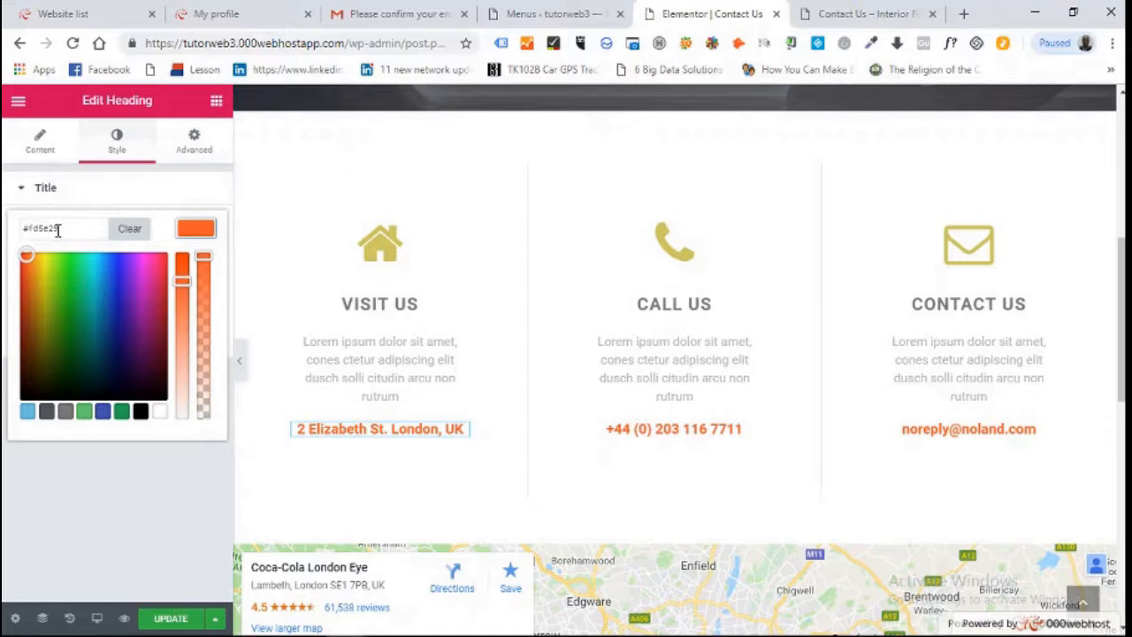
{"action": "left_click_drag", "start_coordinate": [58, 229], "coordinate": [9, 233]}
{"action": "type", "text": "#d1c962"}
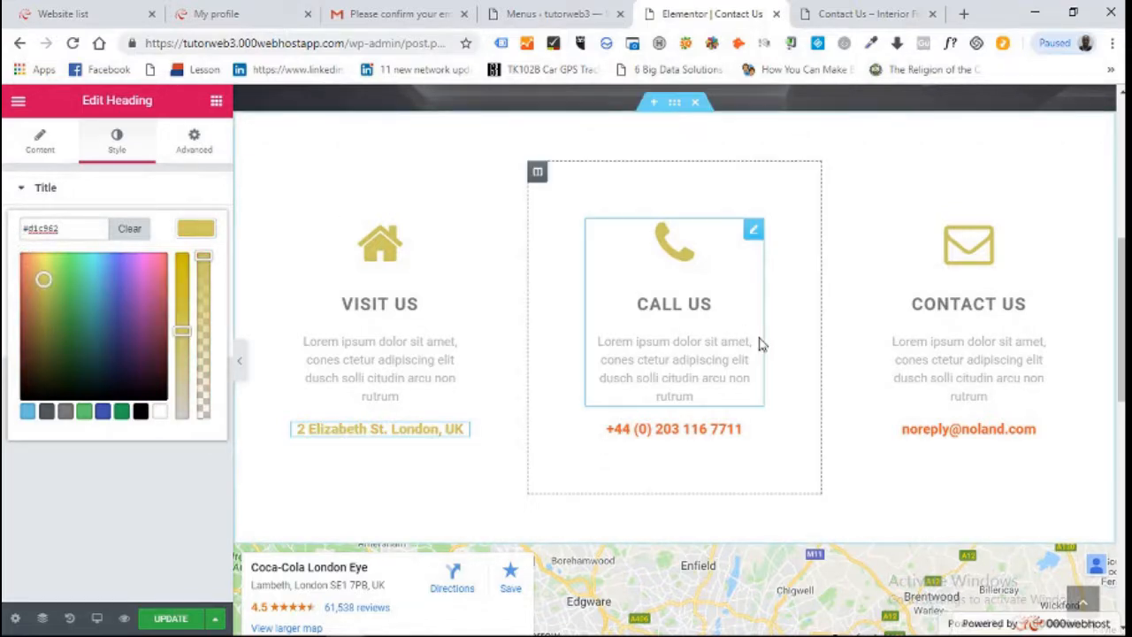
Set the phone number line under Call Us to gold #d1c962
{"action": "left_click", "coordinate": [712, 433]}
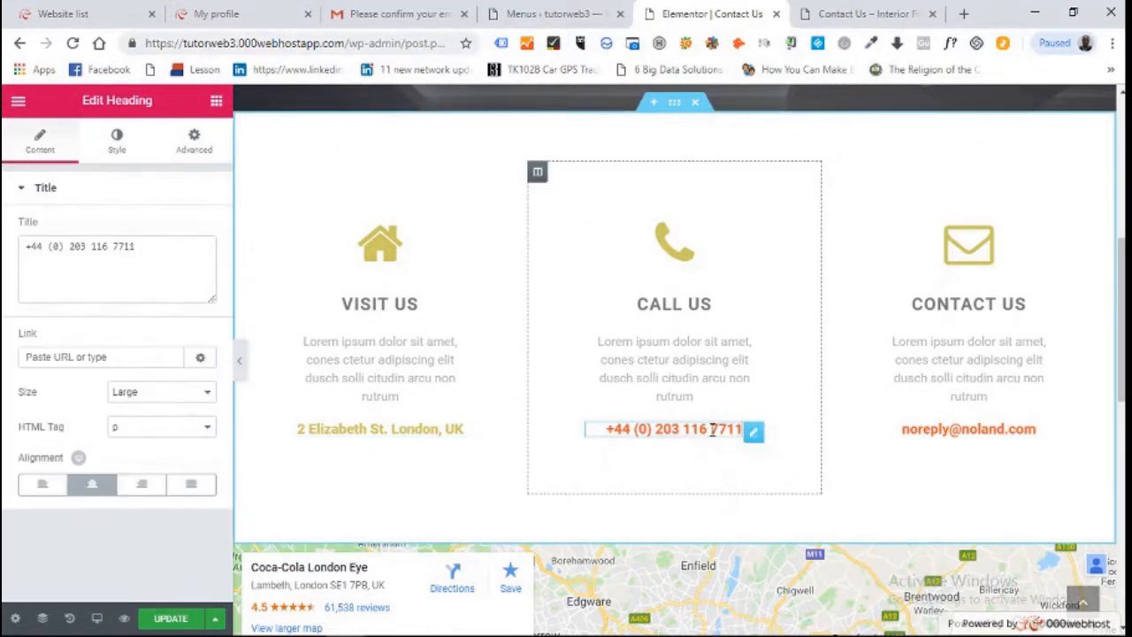
{"action": "left_click", "coordinate": [116, 143]}
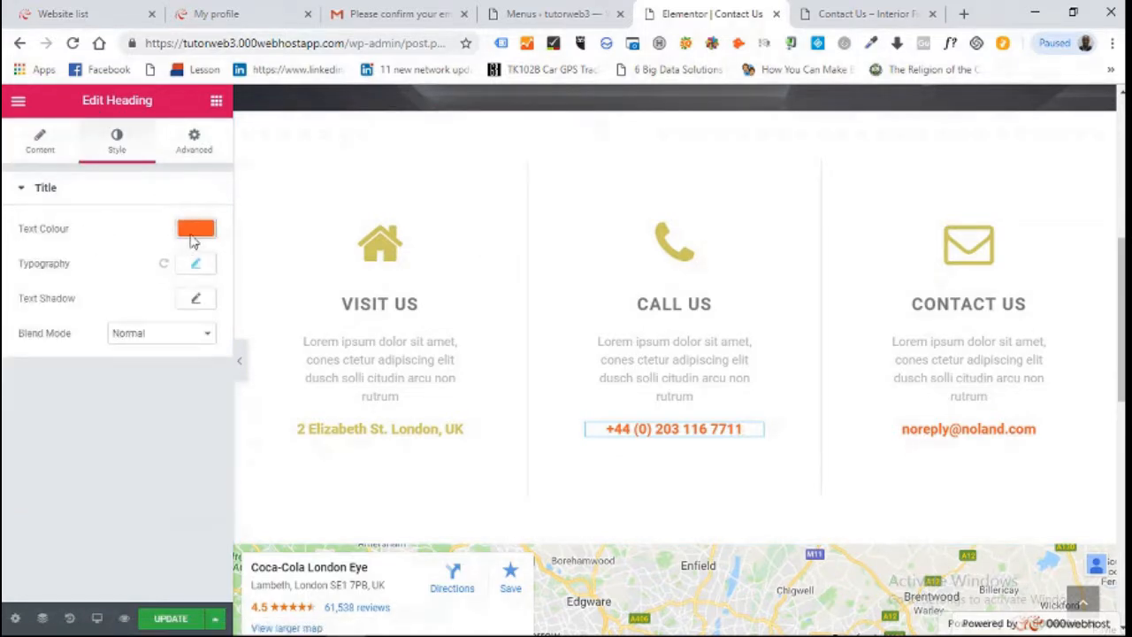
{"action": "left_click", "coordinate": [194, 231]}
{"action": "left_click_drag", "start_coordinate": [60, 228], "coordinate": [5, 231]}
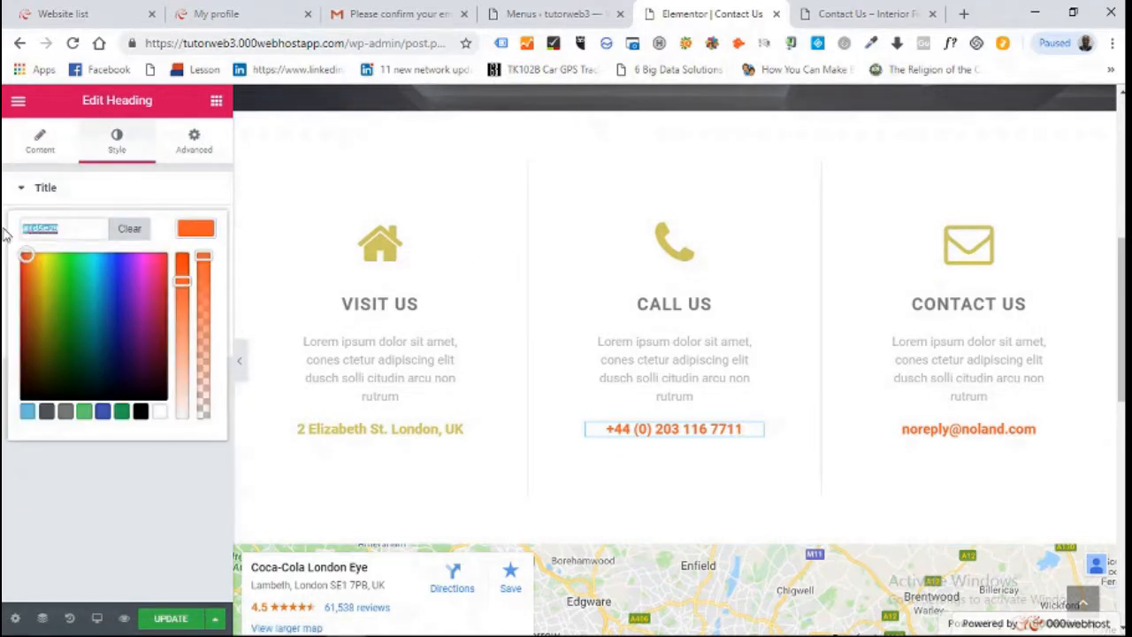
{"action": "type", "text": "#d1c962"}
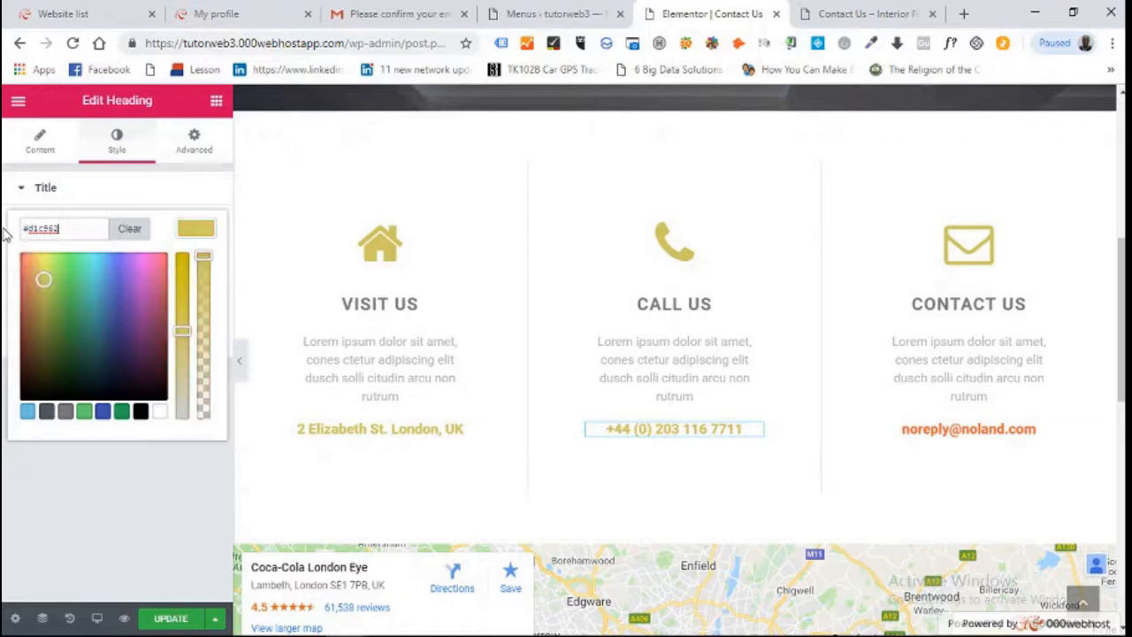
Set the email line under Contact Us to gold #d1c962
{"action": "left_click", "coordinate": [968, 428]}
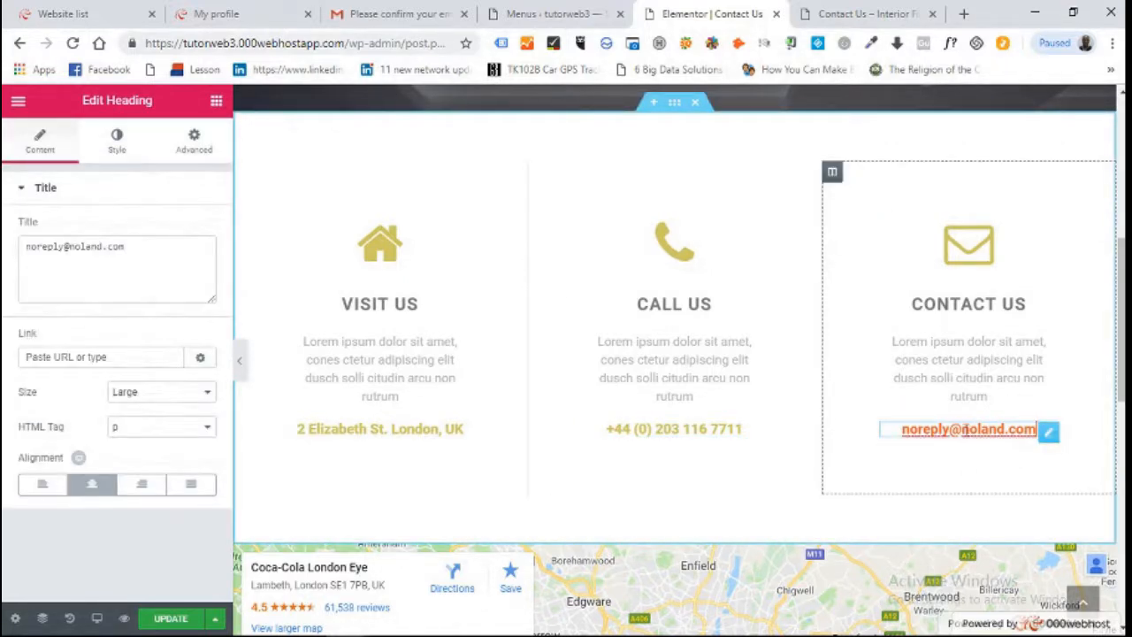
{"action": "left_click", "coordinate": [126, 150]}
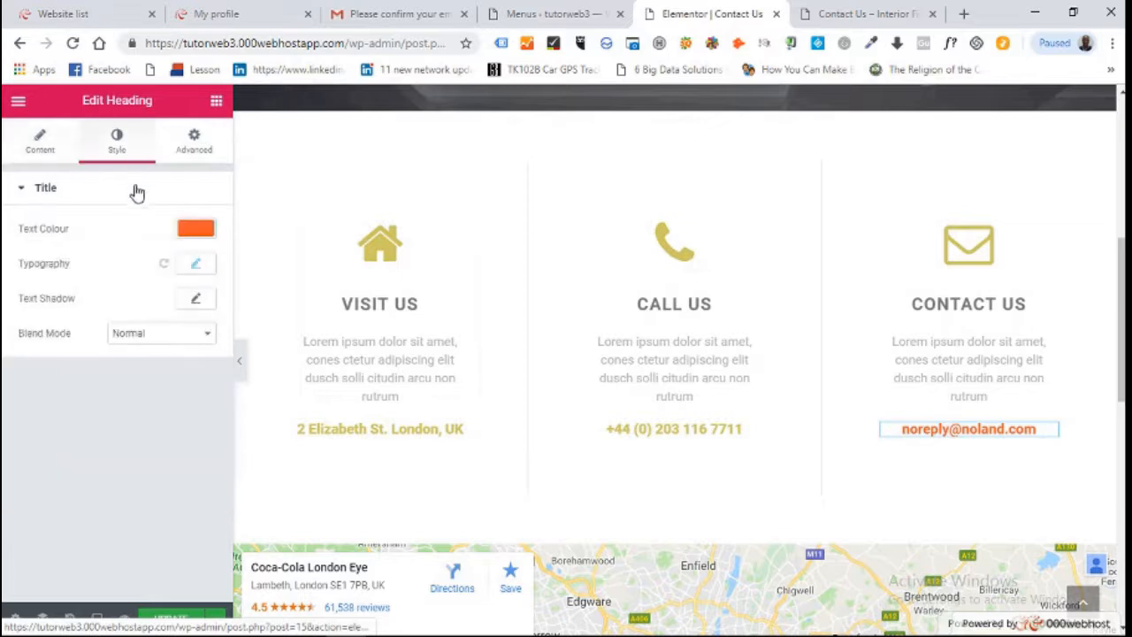
{"action": "left_click", "coordinate": [206, 231]}
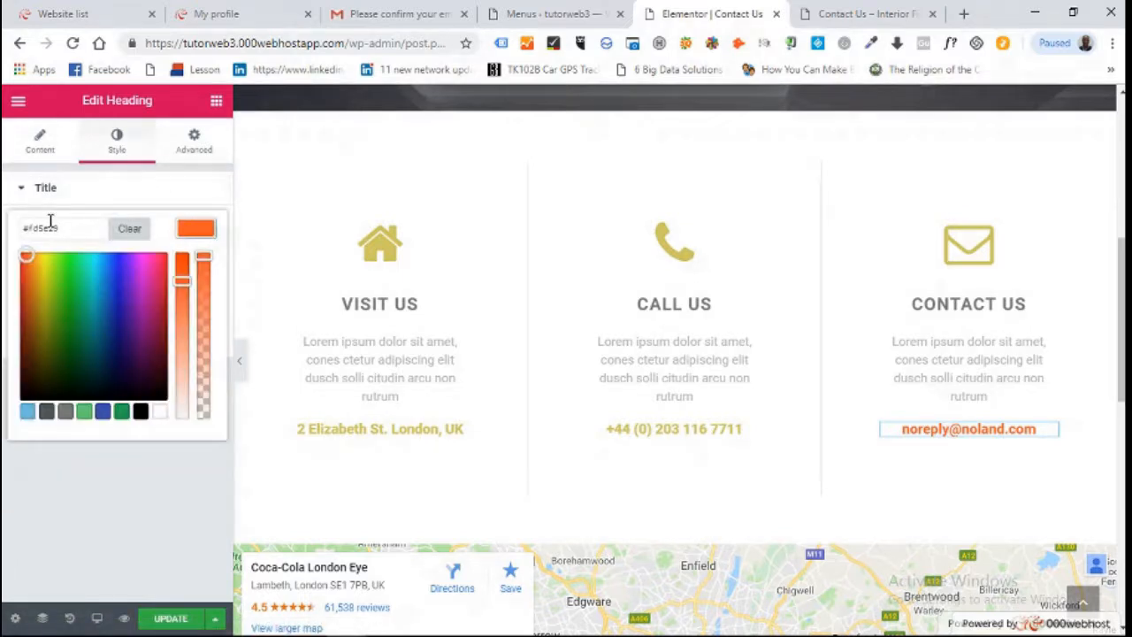
{"action": "left_click_drag", "start_coordinate": [65, 228], "coordinate": [16, 234]}
{"action": "type", "text": "#d1c962"}
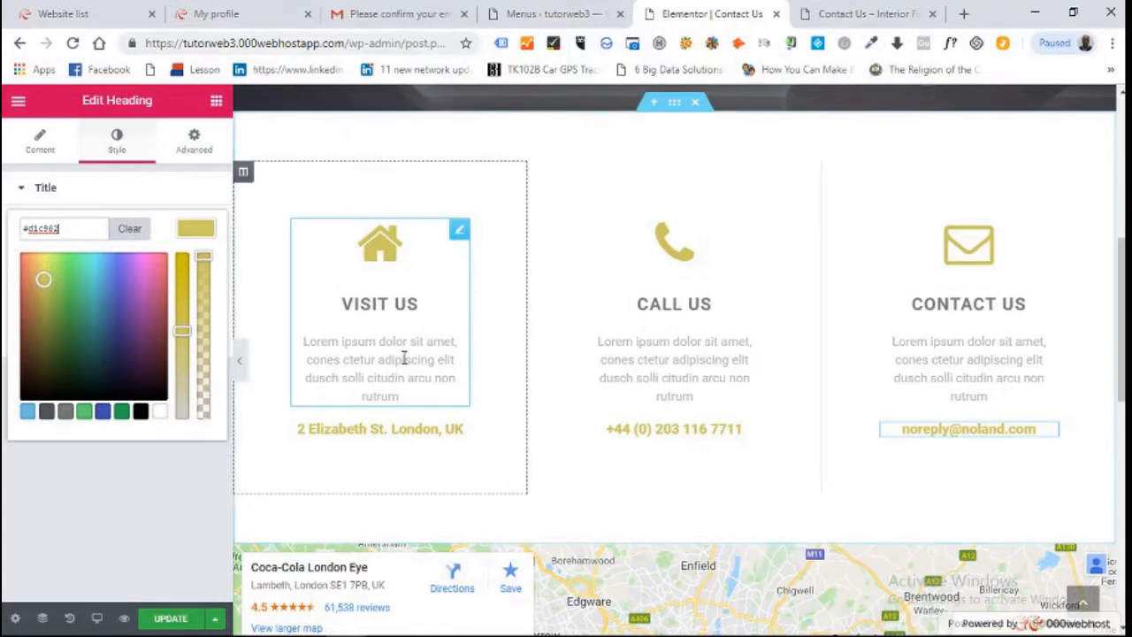
Insert 'Queen' before Elizabeth in the Visit Us street address
{"action": "left_click", "coordinate": [391, 435]}
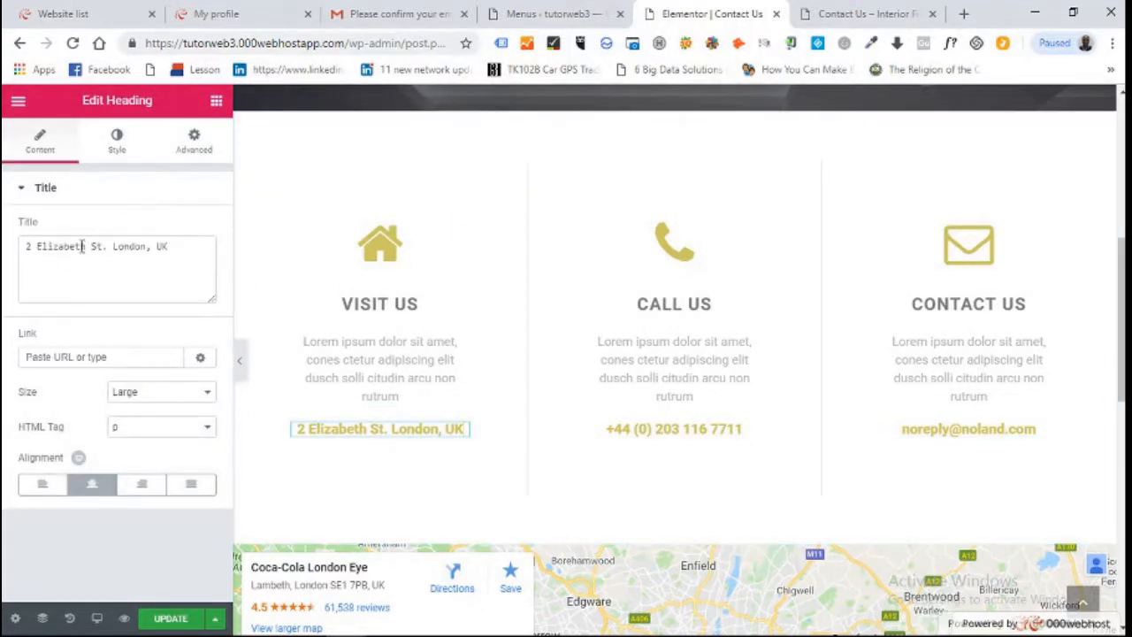
{"action": "left_click_drag", "start_coordinate": [83, 247], "coordinate": [53, 249]}
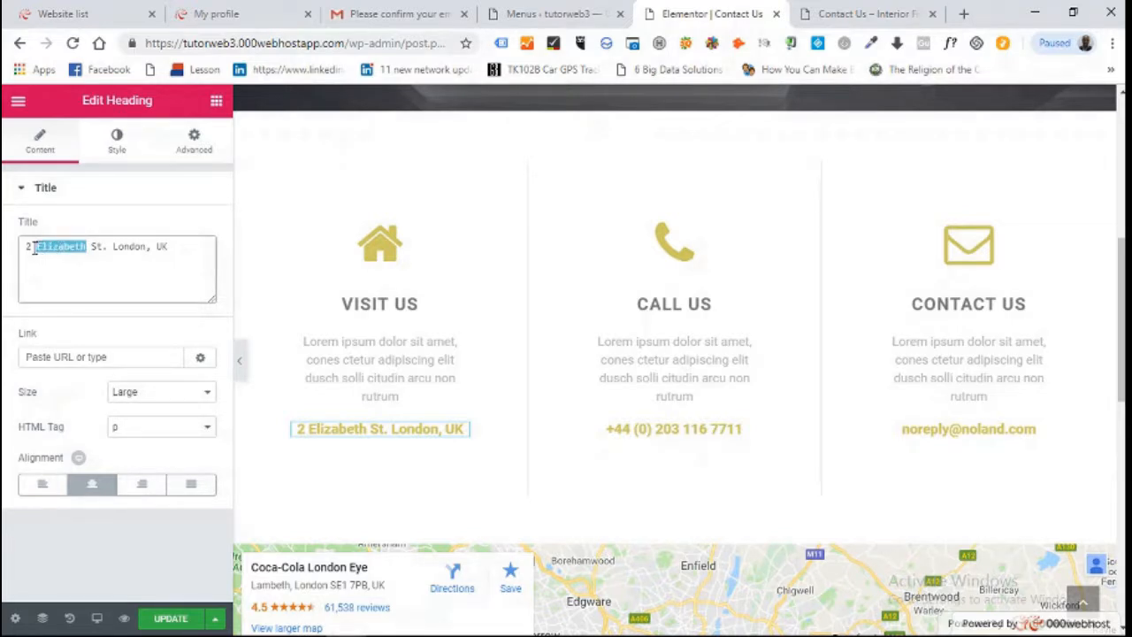
{"action": "left_click", "coordinate": [34, 248]}
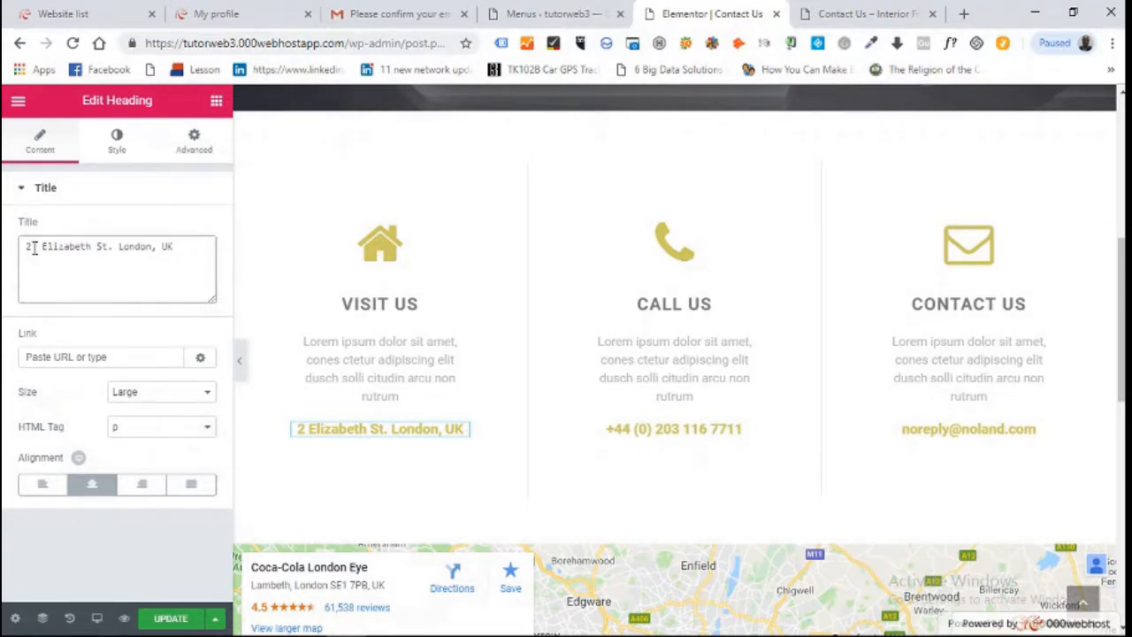
{"action": "type", "text": "Queen"}
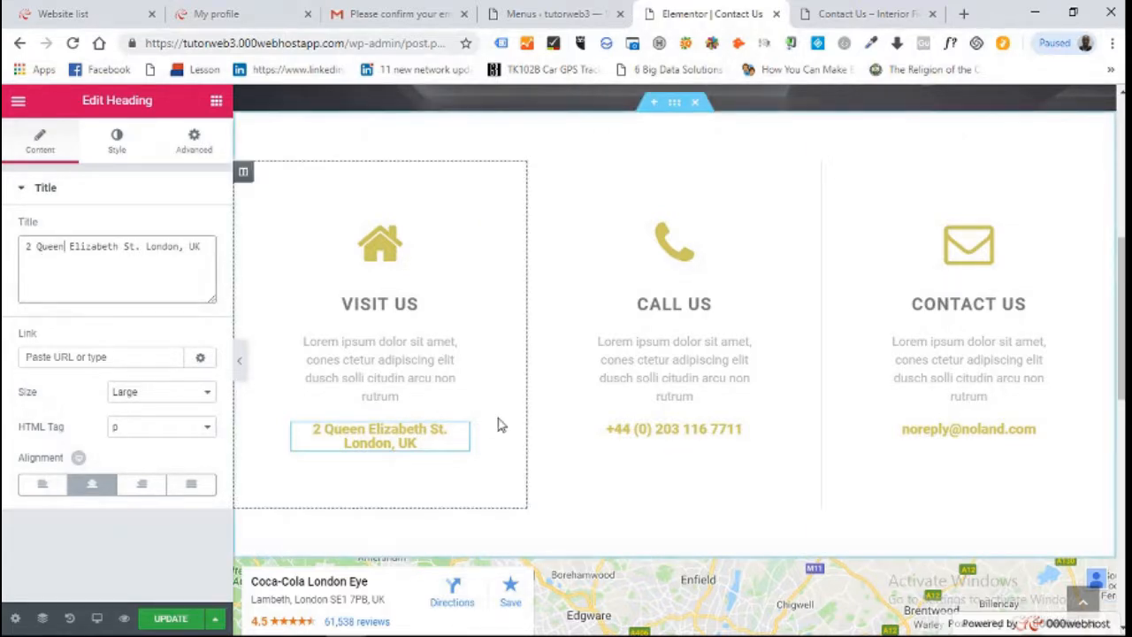
Replace the old email under Contact Us with a new Gmail address
{"action": "left_click", "coordinate": [652, 437]}
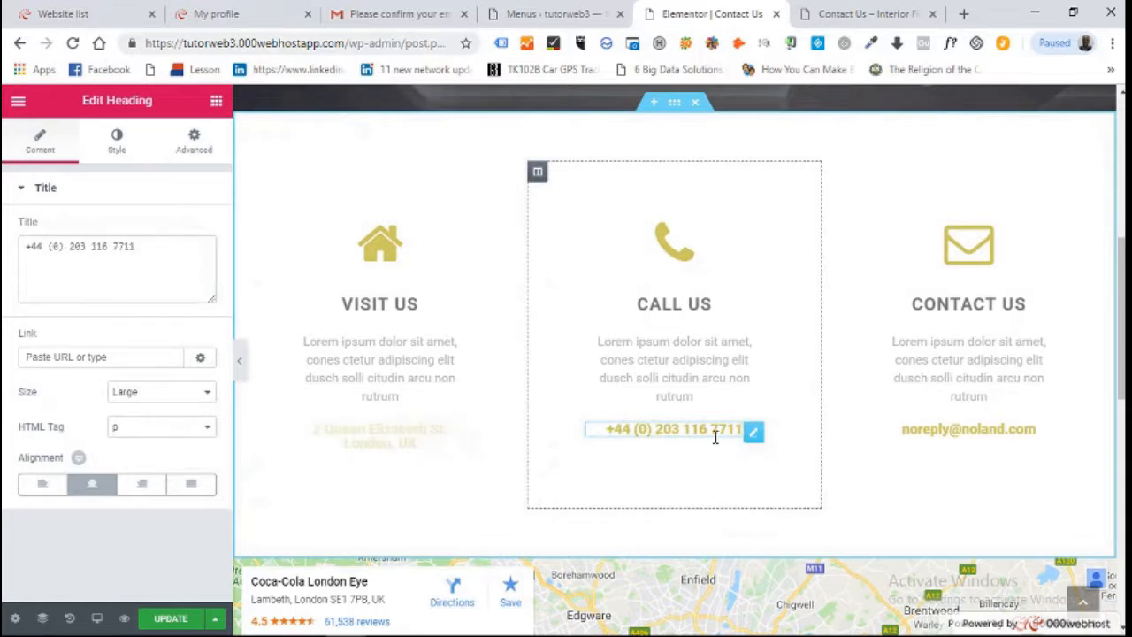
{"action": "left_click", "coordinate": [952, 432]}
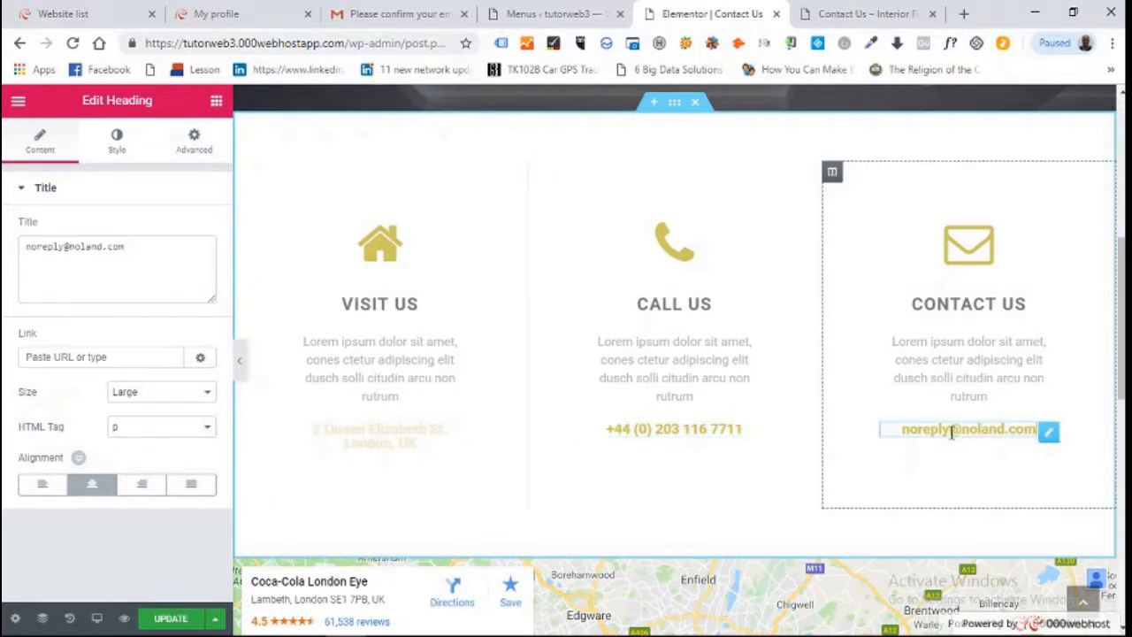
{"action": "left_click", "coordinate": [101, 248]}
{"action": "key", "text": "BackSpace"}
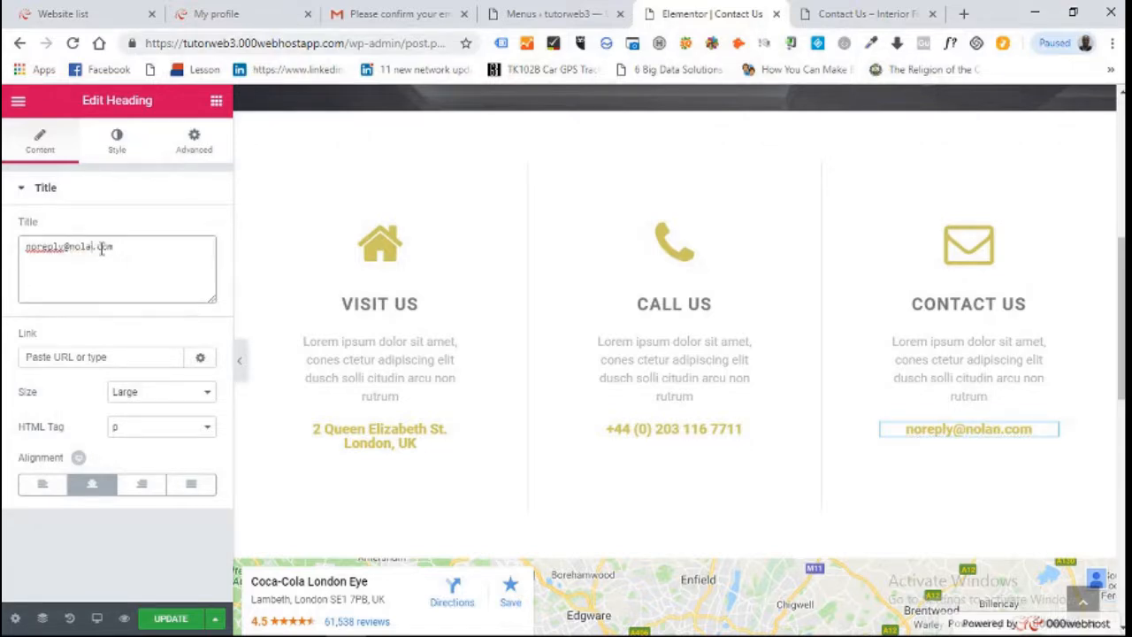
{"action": "key", "text": "BackSpace"}
{"action": "key", "text": "BackSpace"}
{"action": "key", "text": "BackSpace"}
{"action": "key", "text": "BackSpace"}
{"action": "key", "text": "BackSpace"}
{"action": "key", "text": "BackSpace"}
{"action": "key", "text": "BackSpace"}
{"action": "key", "text": "BackSpace"}
{"action": "key", "text": "BackSpace"}
{"action": "key", "text": "BackSpace"}
{"action": "key", "text": "BackSpace"}
{"action": "key", "text": "BackSpace"}
{"action": "key", "text": "BackSpace"}
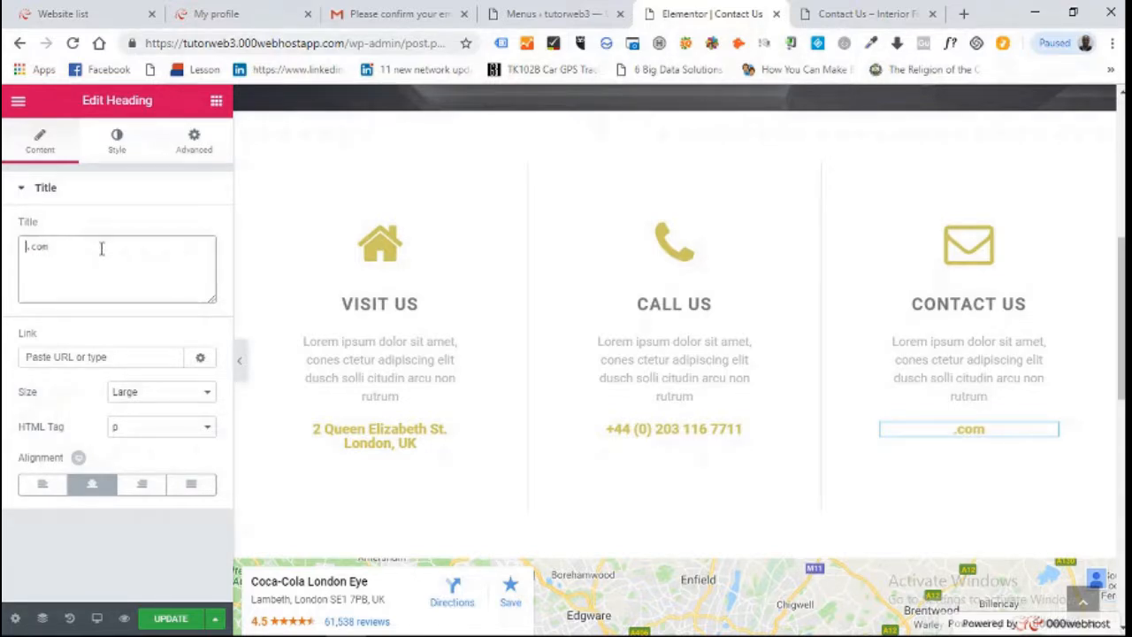
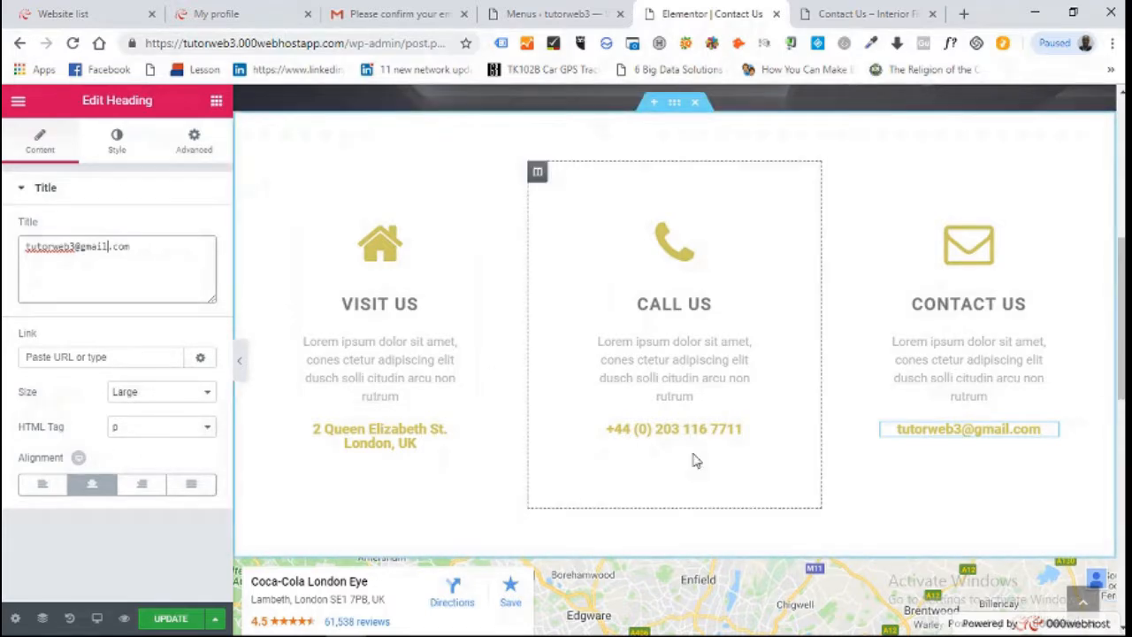
Change the Google Map address from London Eye to 'stamford bridge' and height to 300
{"action": "scroll", "coordinate": [679, 354], "scroll_direction": "down", "scroll_amount": 5}
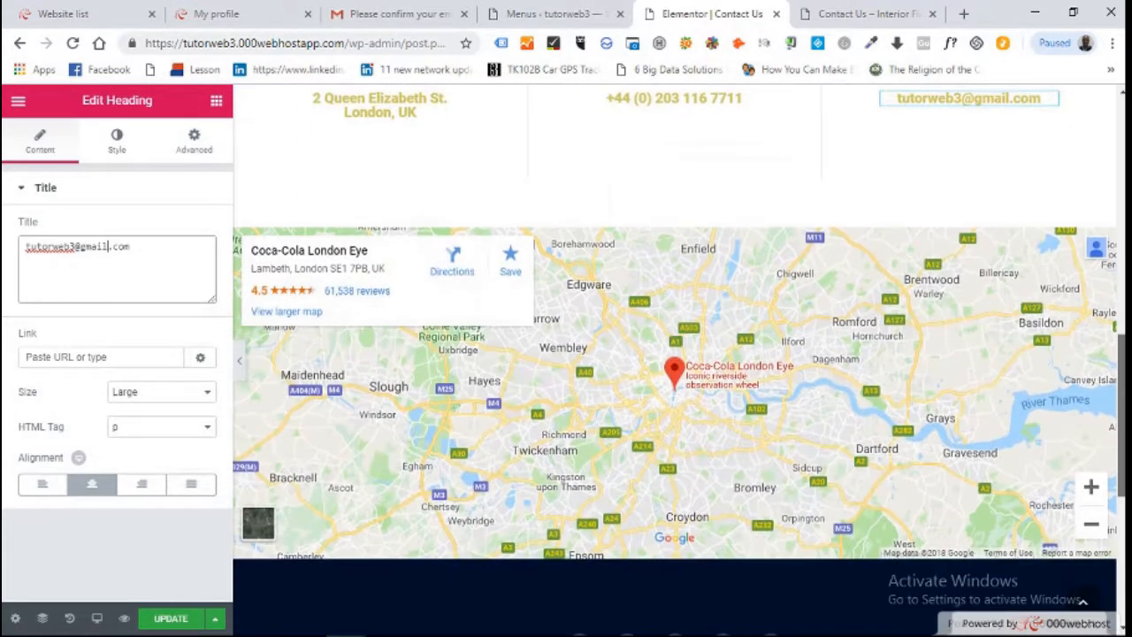
{"action": "scroll", "coordinate": [679, 354], "scroll_direction": "up", "scroll_amount": 2}
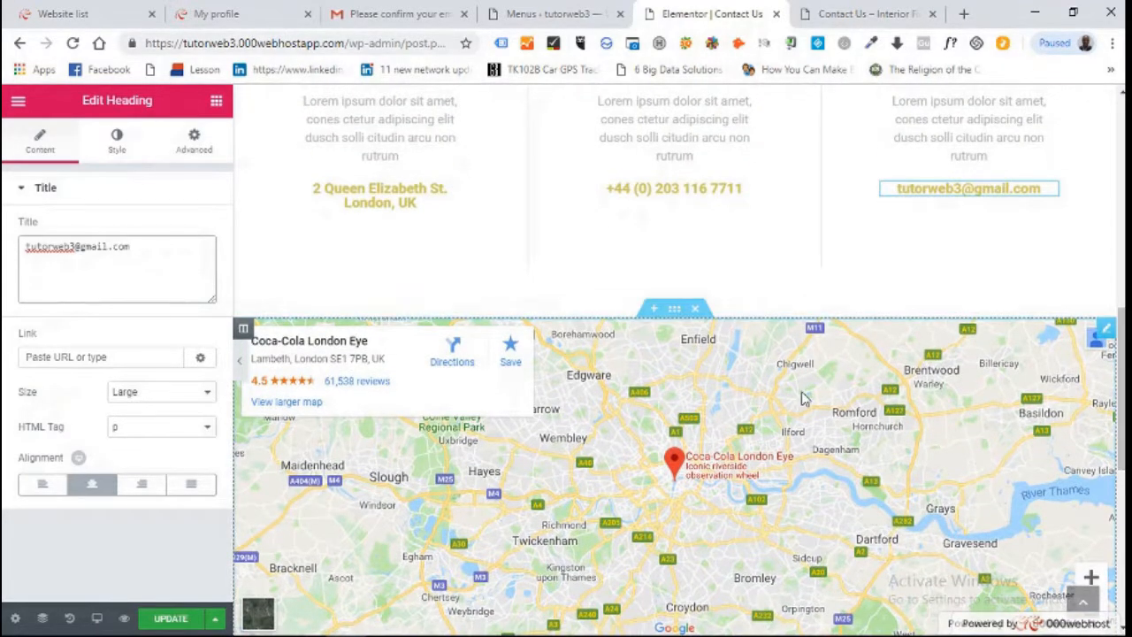
{"action": "left_click", "coordinate": [803, 399]}
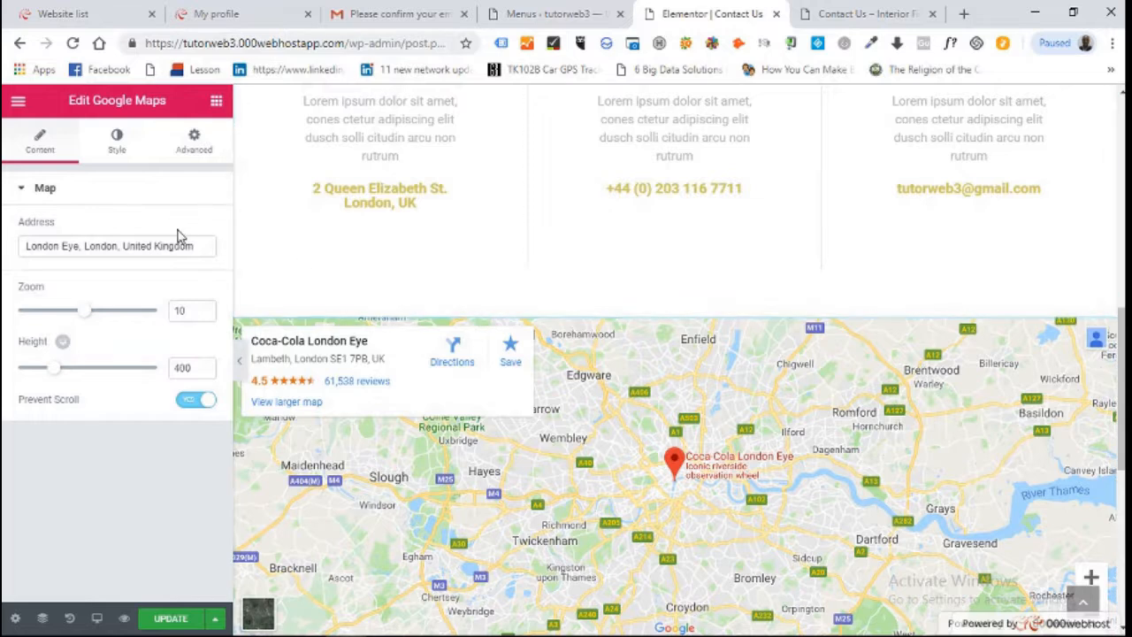
{"action": "left_click_drag", "start_coordinate": [197, 245], "coordinate": [79, 245]}
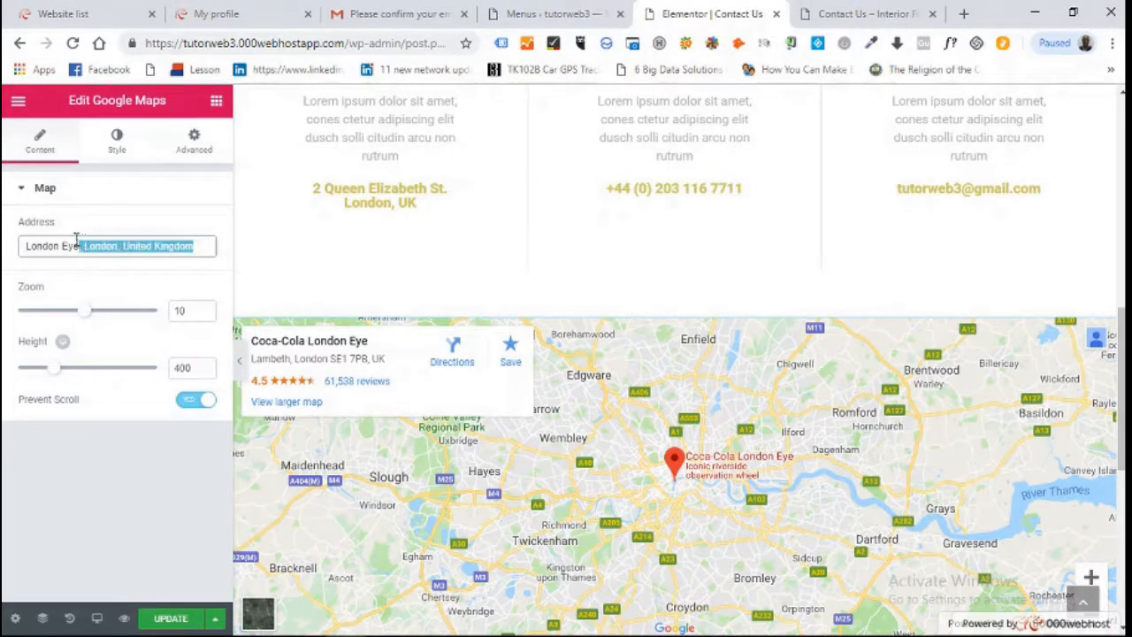
{"action": "left_click", "coordinate": [78, 246]}
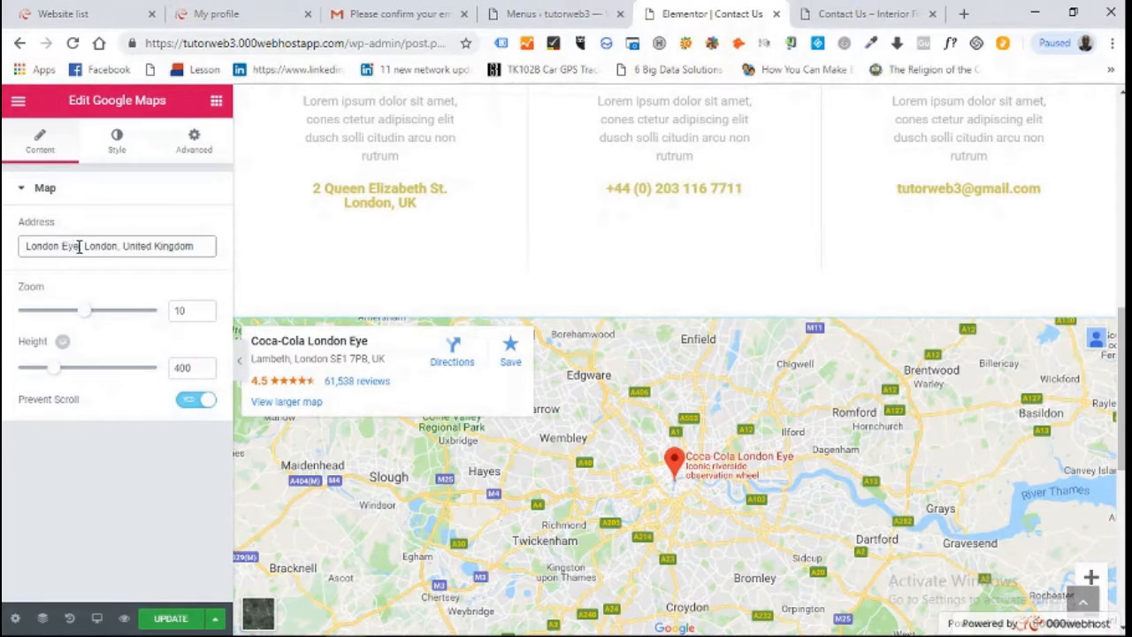
{"action": "key", "text": "BackSpace"}
{"action": "key", "text": "BackSpace"}
{"action": "key", "text": "BackSpace"}
{"action": "key", "text": "BackSpace"}
{"action": "key", "text": "BackSpace"}
{"action": "key", "text": "BackSpace"}
{"action": "key", "text": "BackSpace"}
{"action": "key", "text": "BackSpace"}
{"action": "key", "text": "BackSpace"}
{"action": "key", "text": "BackSpace"}
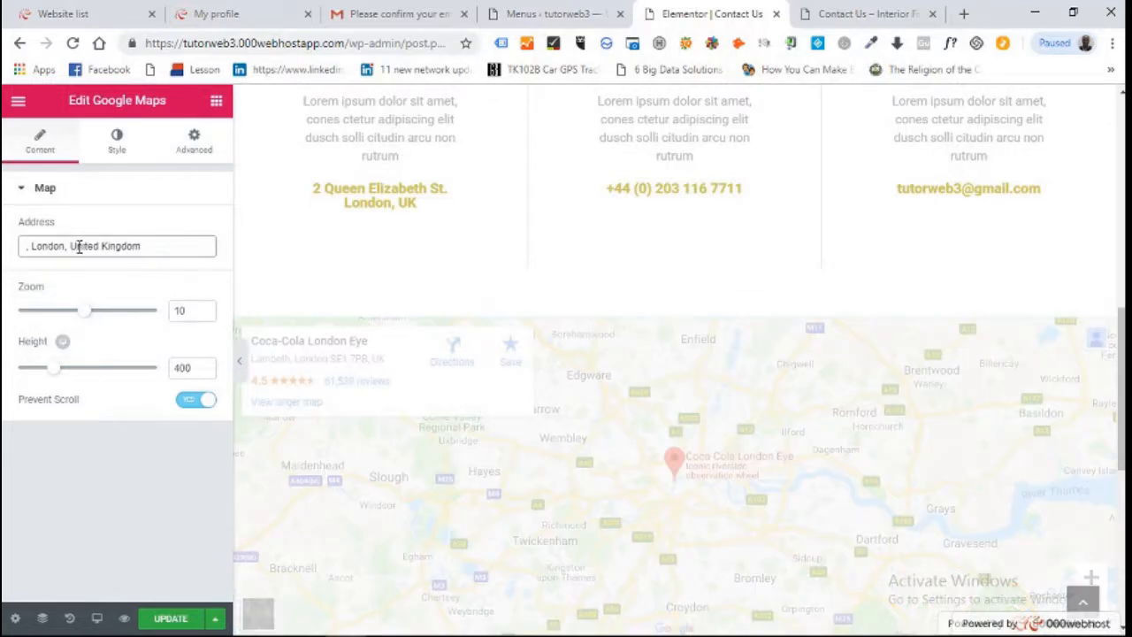
{"action": "type", "text": "stamf"}
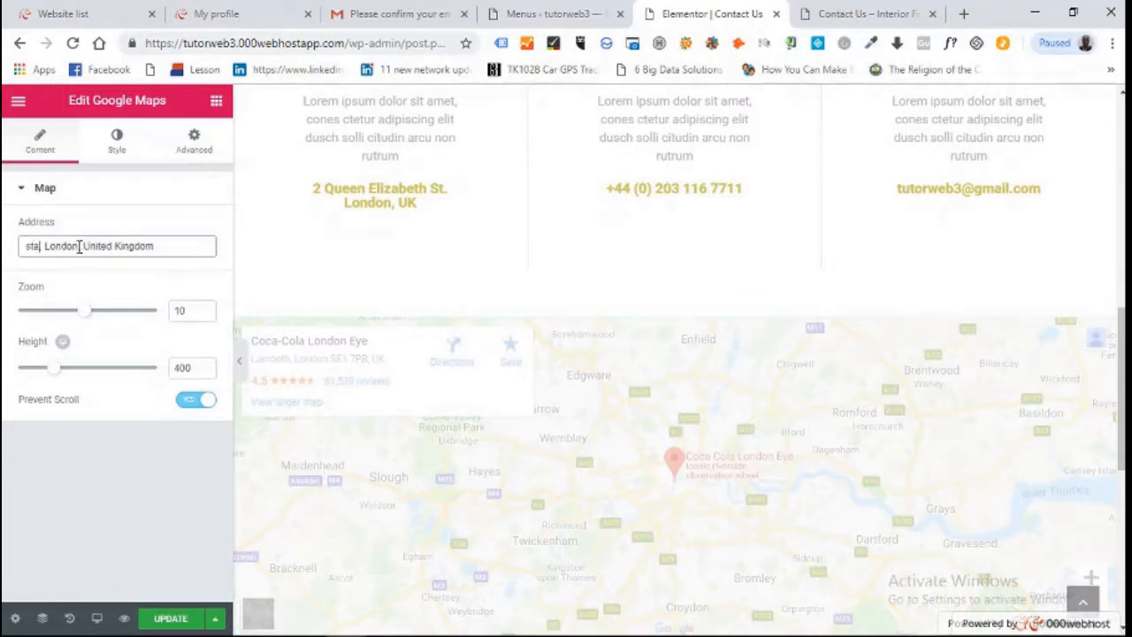
{"action": "type", "text": "ord br"}
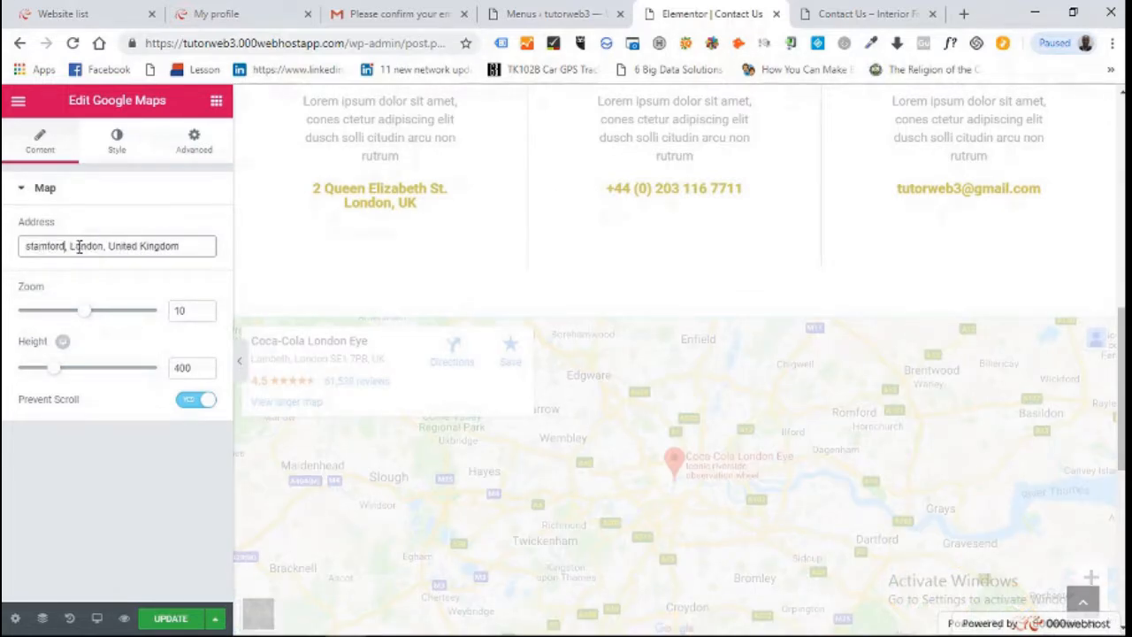
{"action": "type", "text": "i"}
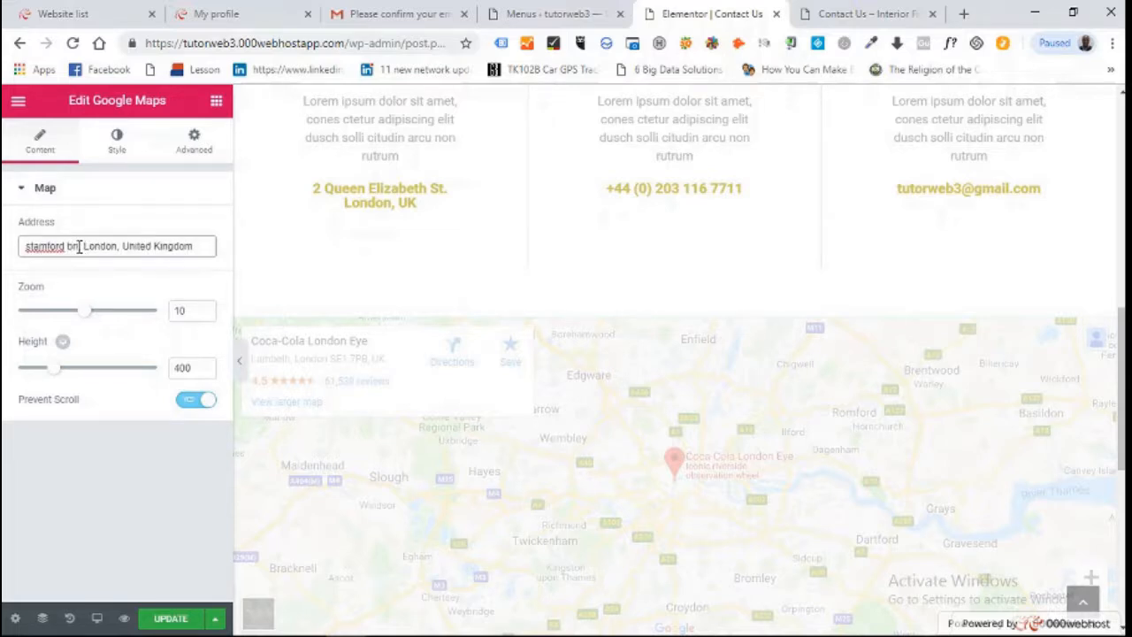
{"action": "type", "text": "dge,"}
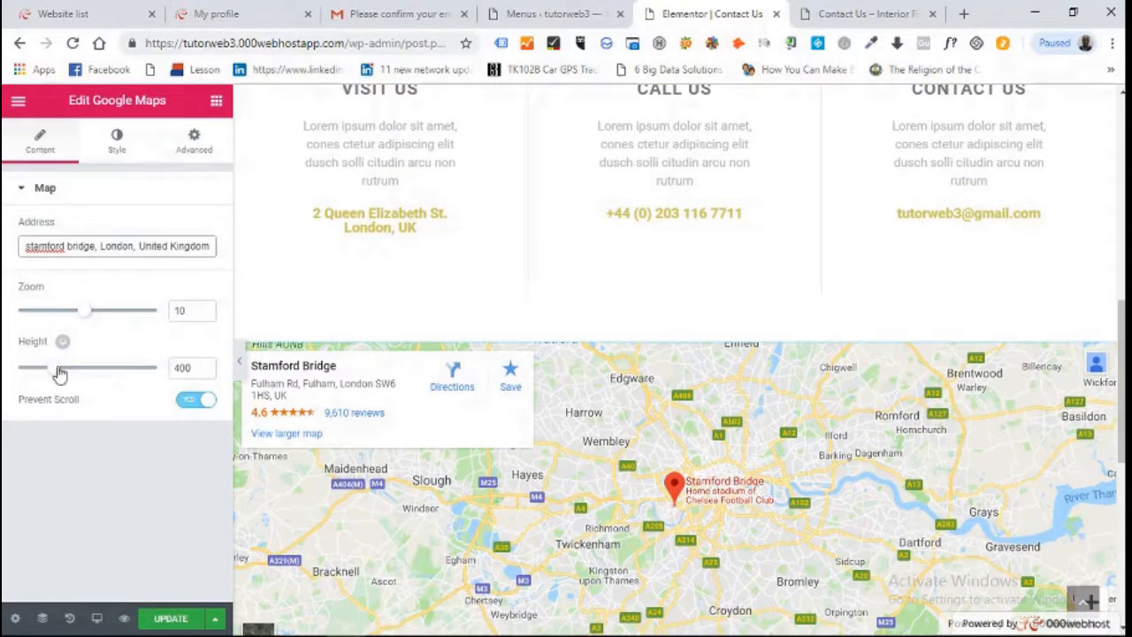
{"action": "mouse_move", "coordinate": [58, 372]}
{"action": "left_mouse_down"}
{"action": "mouse_move", "coordinate": [38, 374]}
{"action": "mouse_move", "coordinate": [49, 377]}
{"action": "left_mouse_up"}
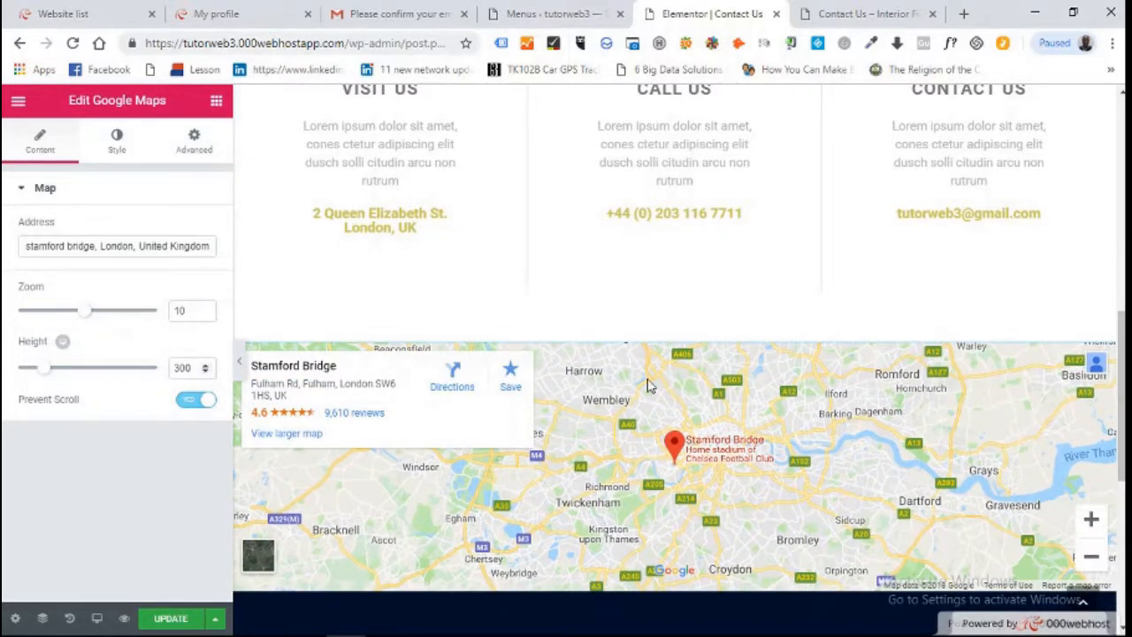
Give the Visit Us / Call Us / Contact Us section a Classic #373291 deep blue background
{"action": "scroll", "coordinate": [1105, 442], "scroll_direction": "up", "scroll_amount": 4}
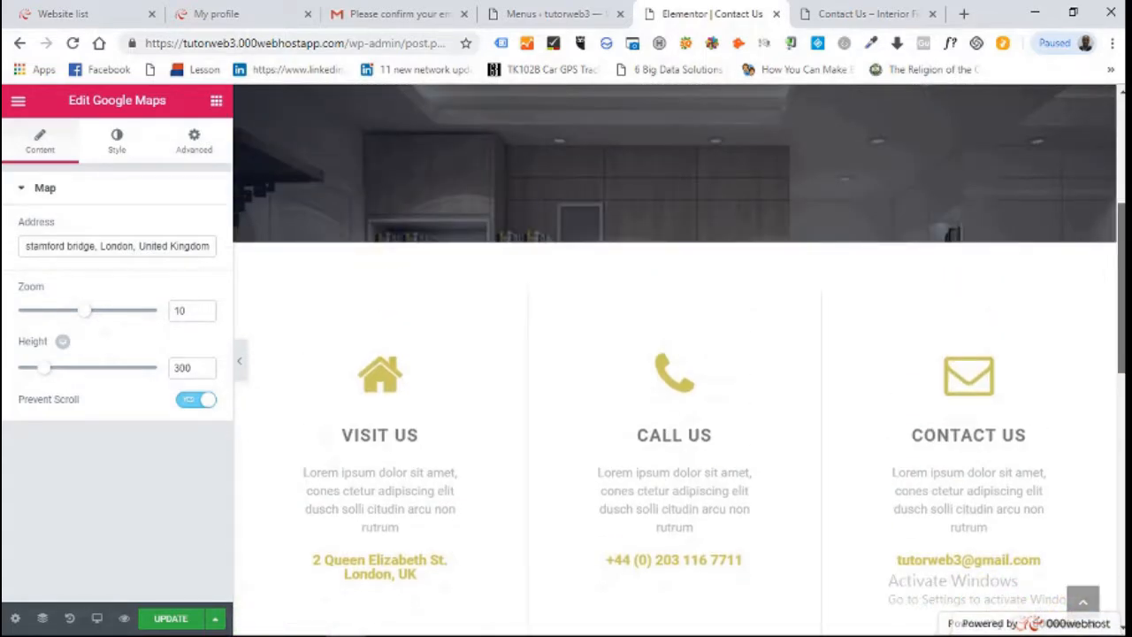
{"action": "scroll", "coordinate": [675, 354], "scroll_direction": "up", "scroll_amount": 4}
{"action": "scroll", "coordinate": [675, 354], "scroll_direction": "down", "scroll_amount": 4}
{"action": "scroll", "coordinate": [674, 354], "scroll_direction": "up", "scroll_amount": 2}
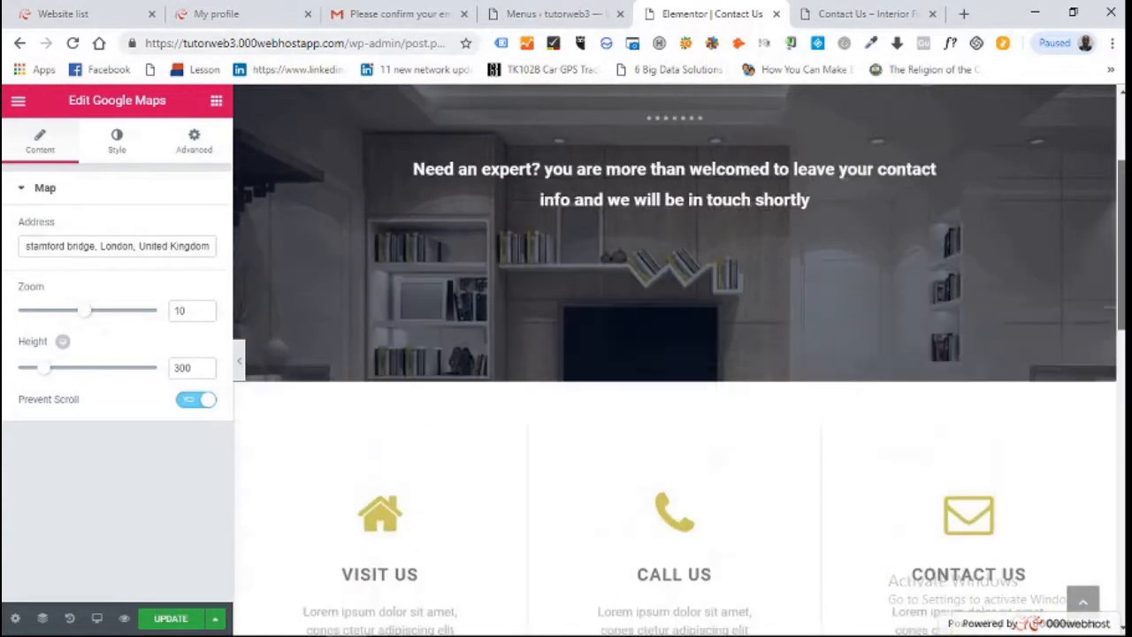
{"action": "scroll", "coordinate": [674, 354], "scroll_direction": "down", "scroll_amount": 2}
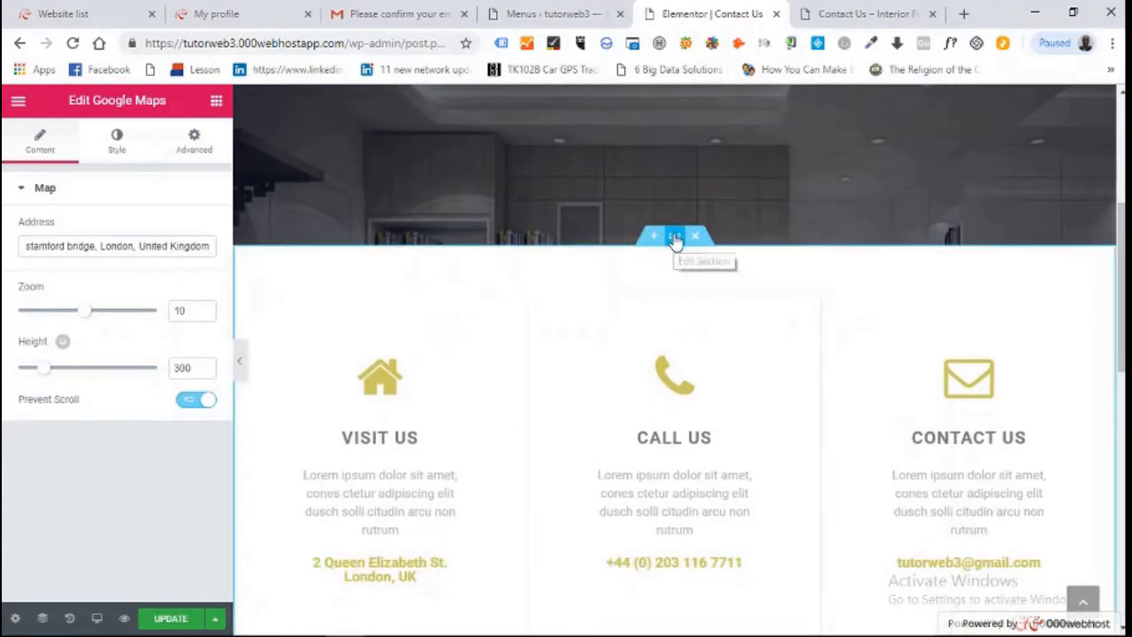
{"action": "left_click", "coordinate": [675, 236]}
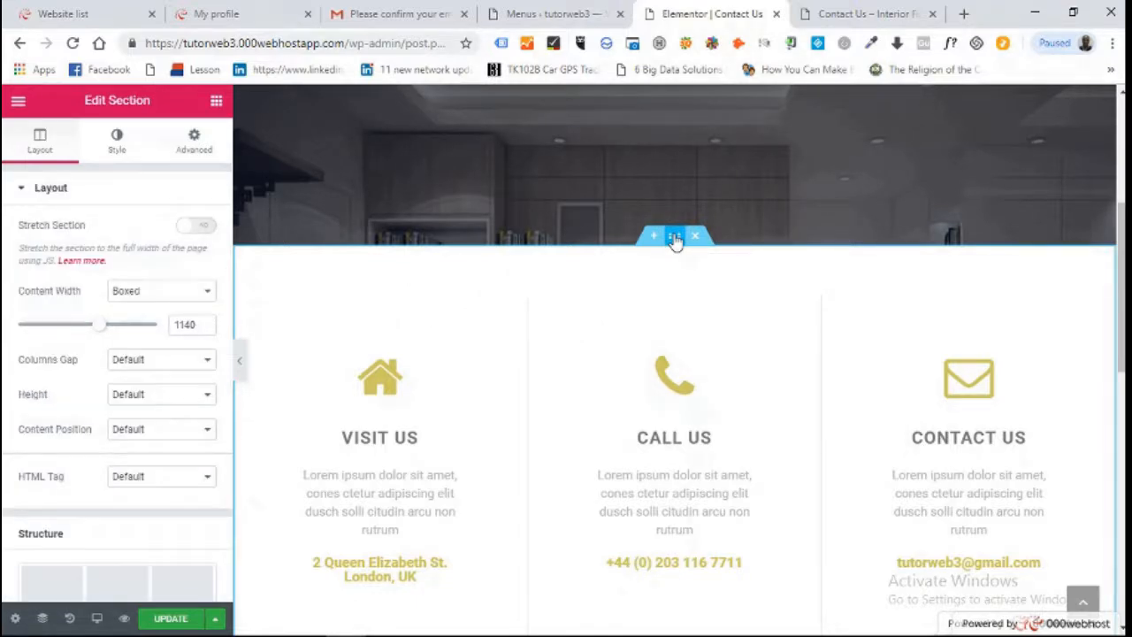
{"action": "left_click", "coordinate": [117, 139]}
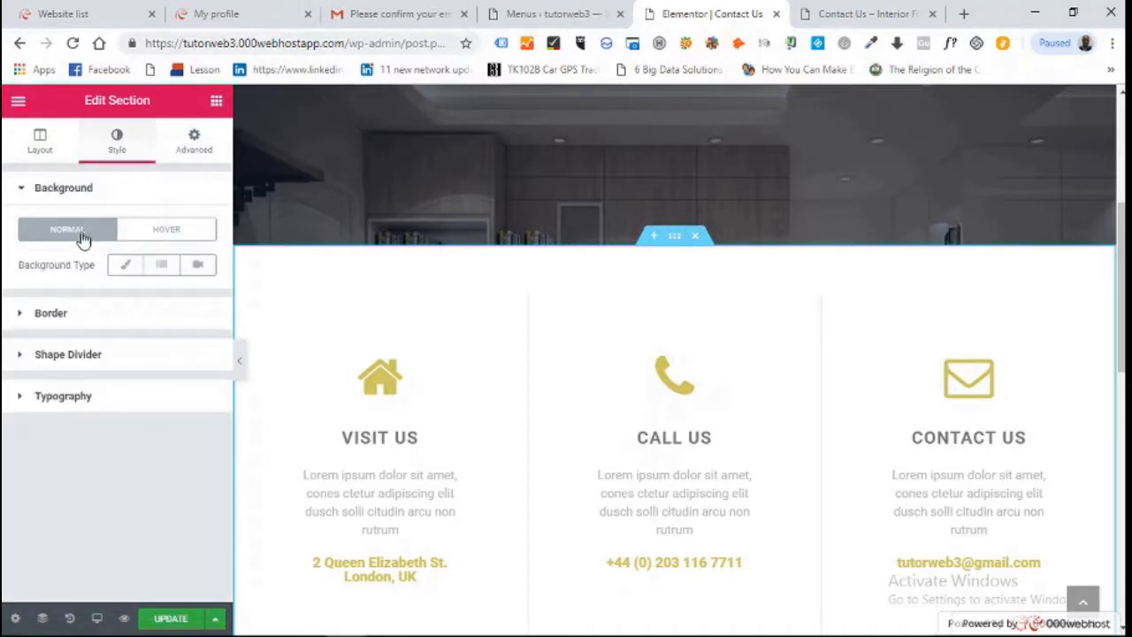
{"action": "left_click", "coordinate": [126, 268]}
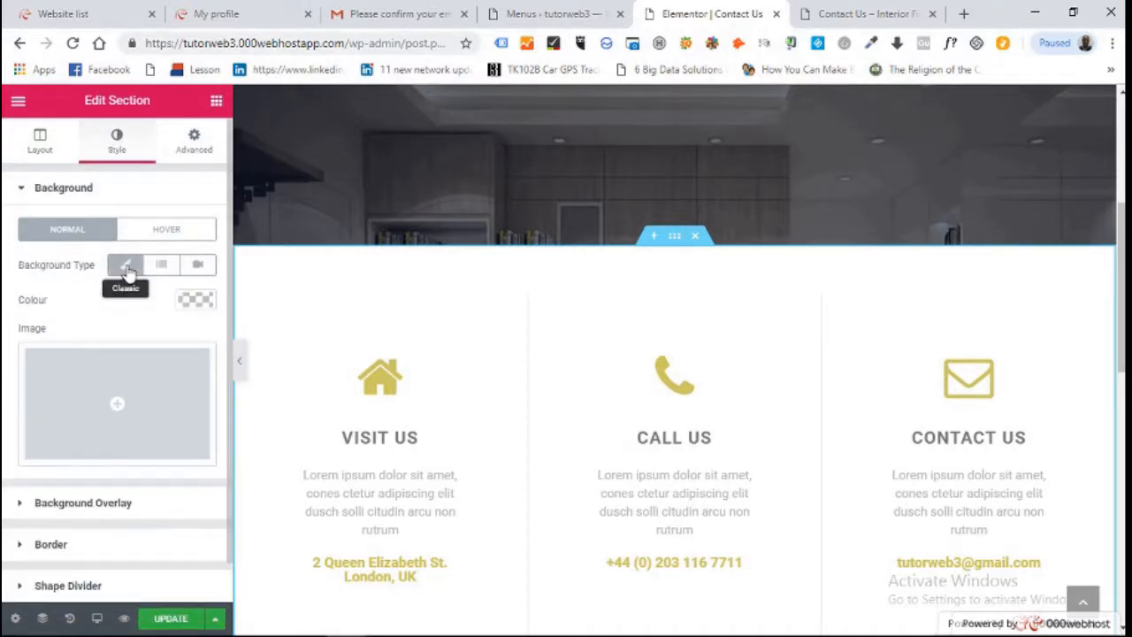
{"action": "left_click", "coordinate": [196, 301]}
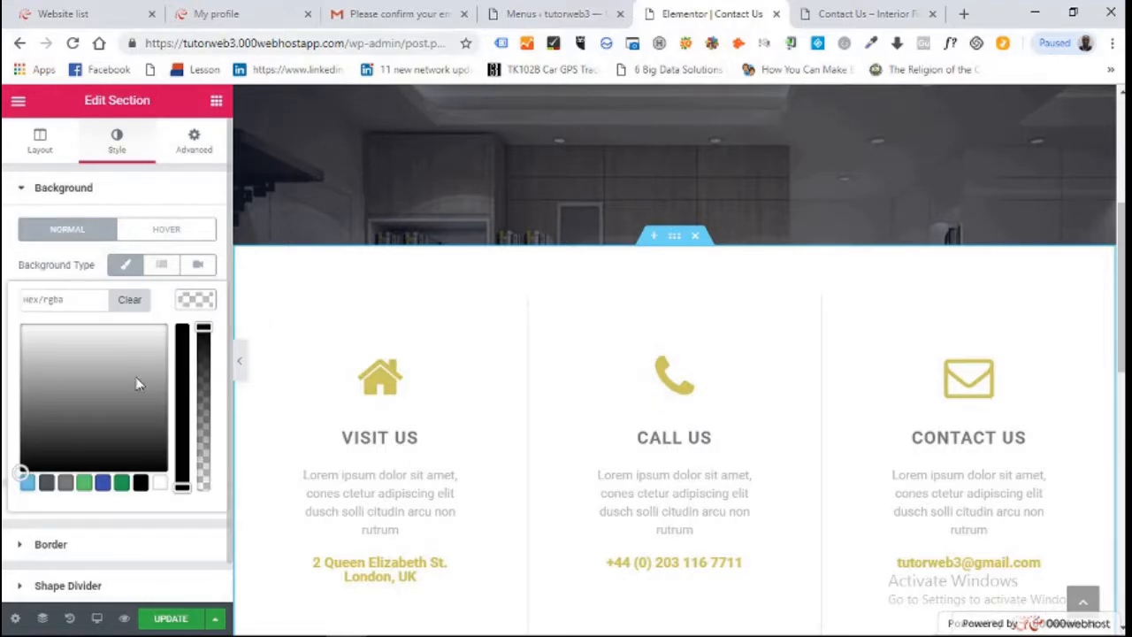
{"action": "left_click", "coordinate": [103, 483]}
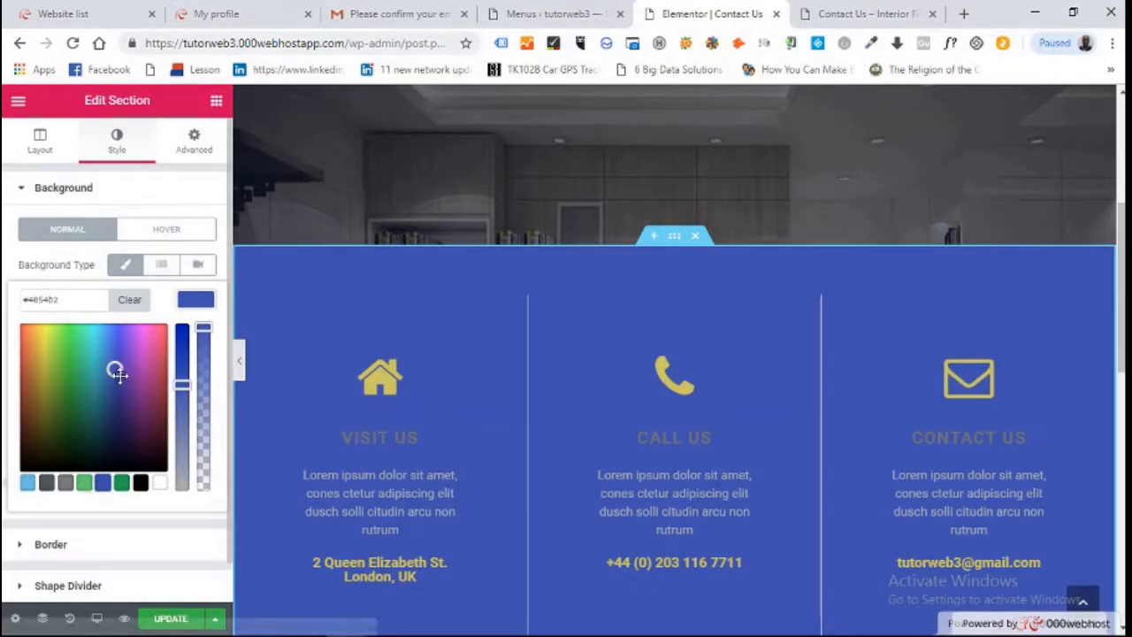
{"action": "left_click_drag", "start_coordinate": [118, 372], "coordinate": [121, 387]}
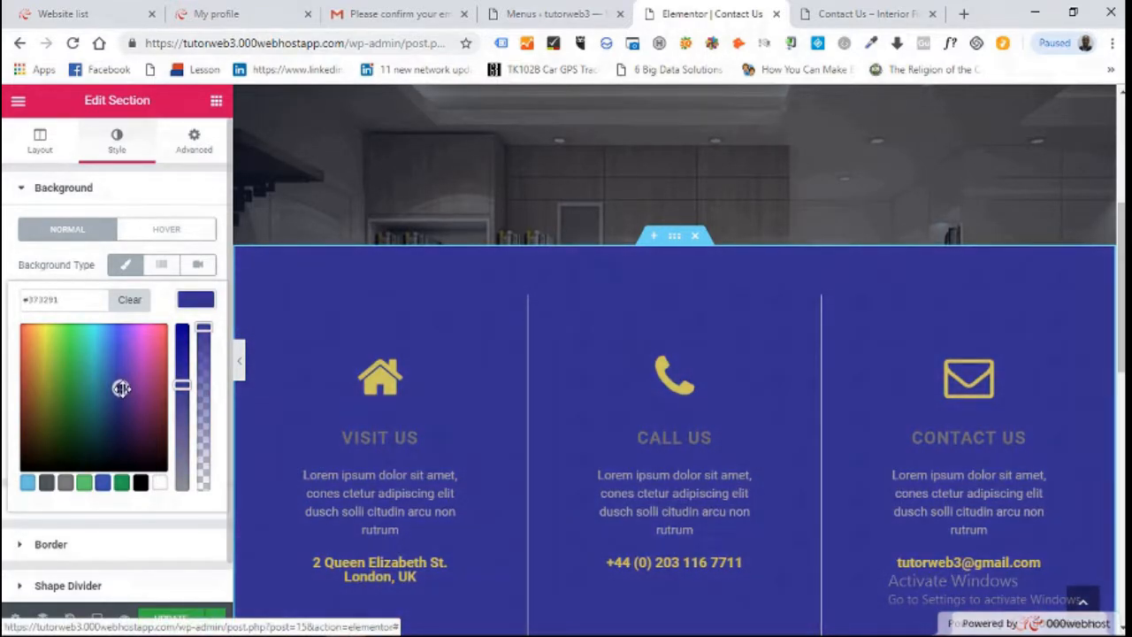
{"action": "left_click_drag", "start_coordinate": [1121, 252], "coordinate": [1121, 411]}
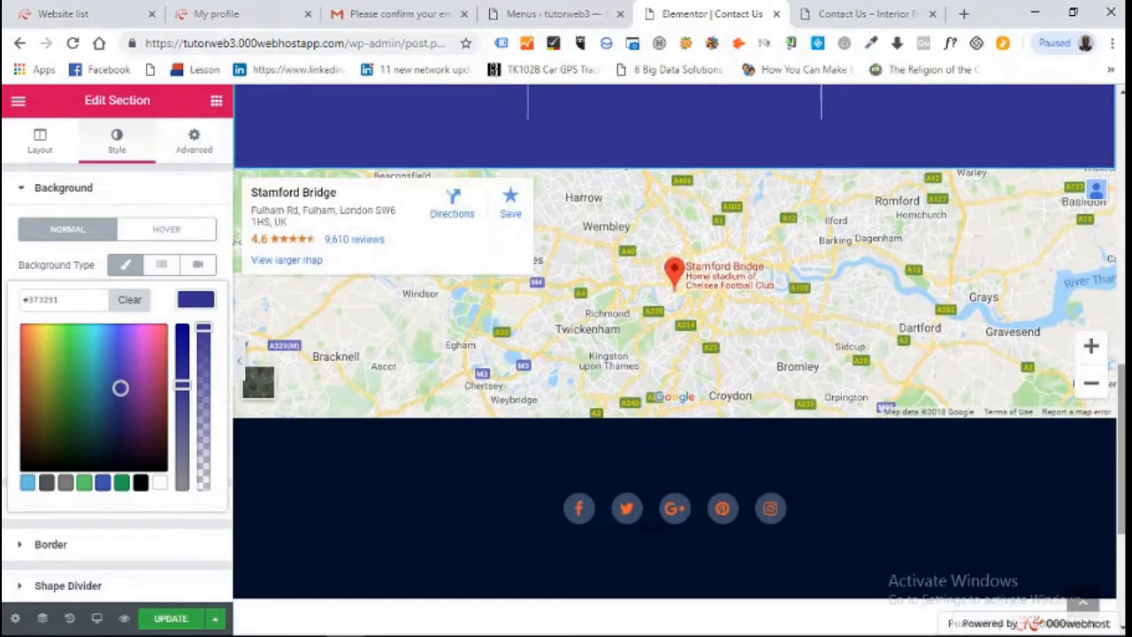
Remove Google Plus and Pinterest from the footer Social Icons, keeping Facebook, Twitter and Instagram
{"action": "left_click", "coordinate": [579, 510]}
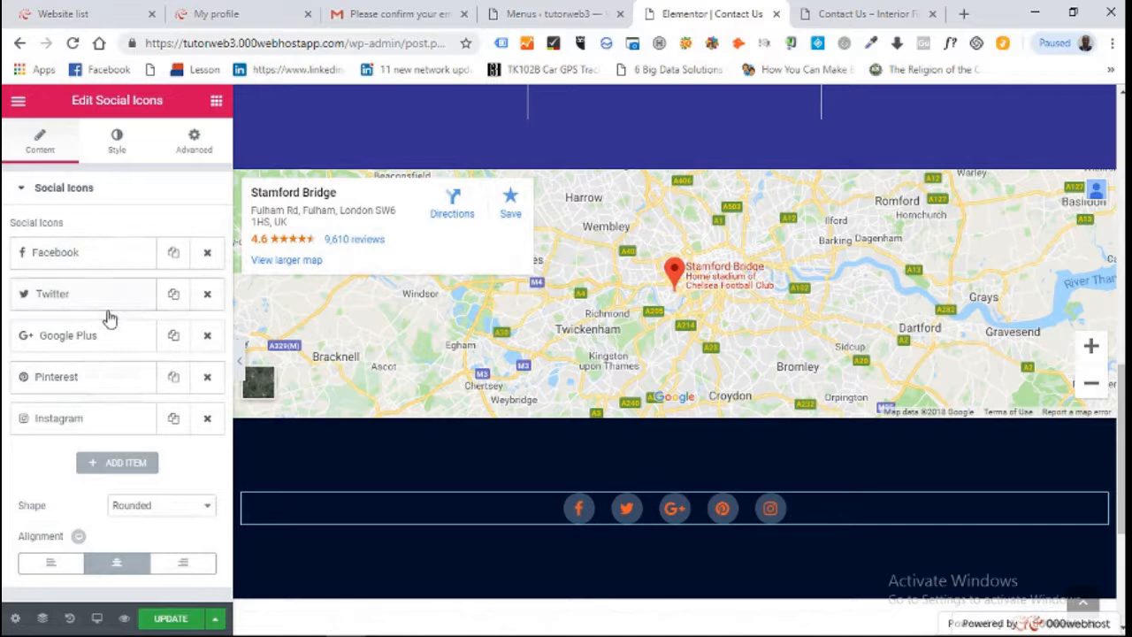
{"action": "left_click", "coordinate": [207, 336]}
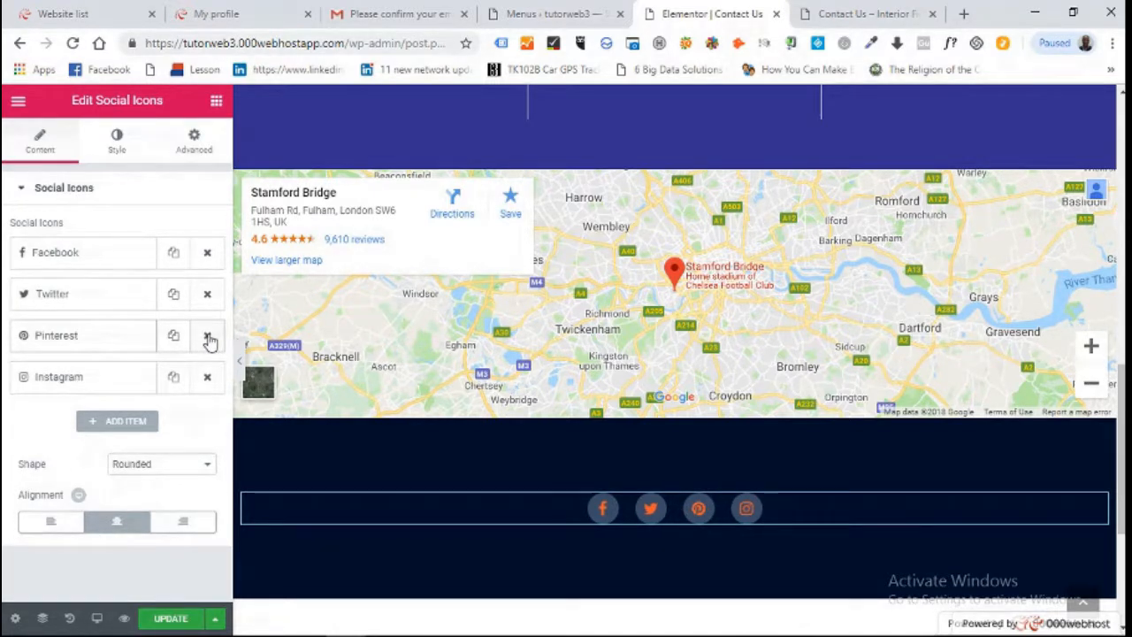
{"action": "left_click", "coordinate": [207, 337]}
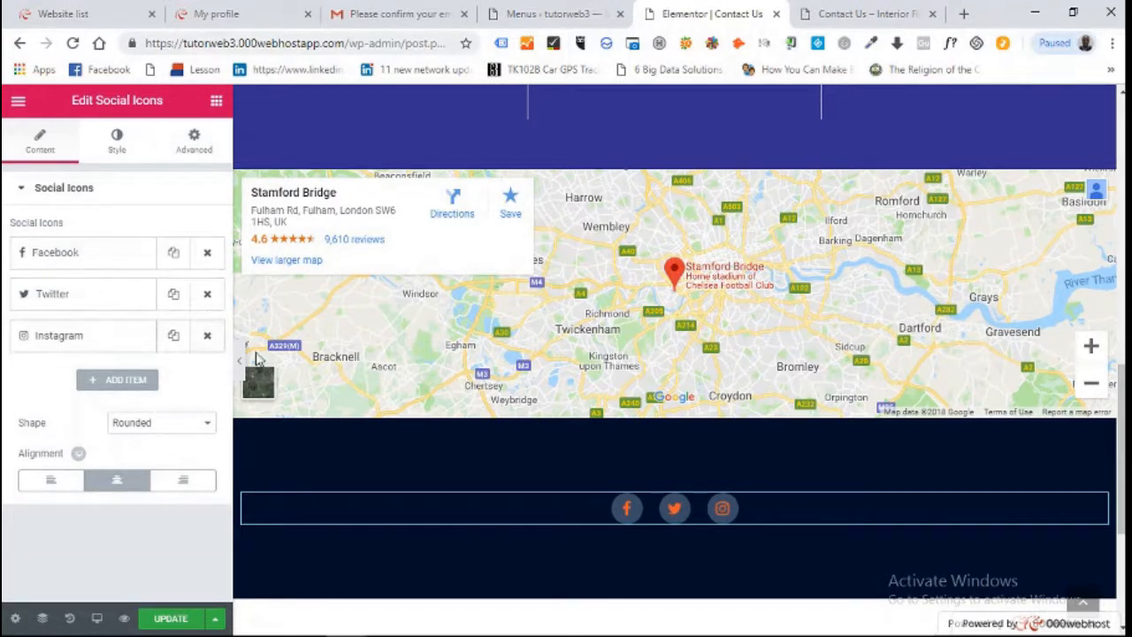
{"action": "left_click", "coordinate": [172, 255]}
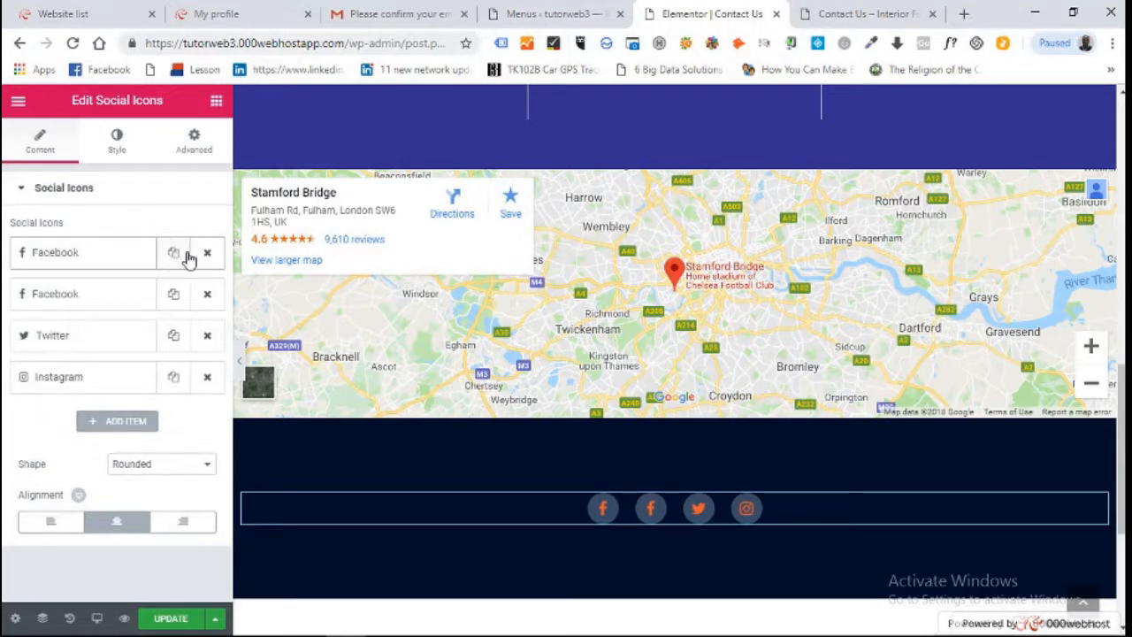
{"action": "left_click", "coordinate": [207, 255]}
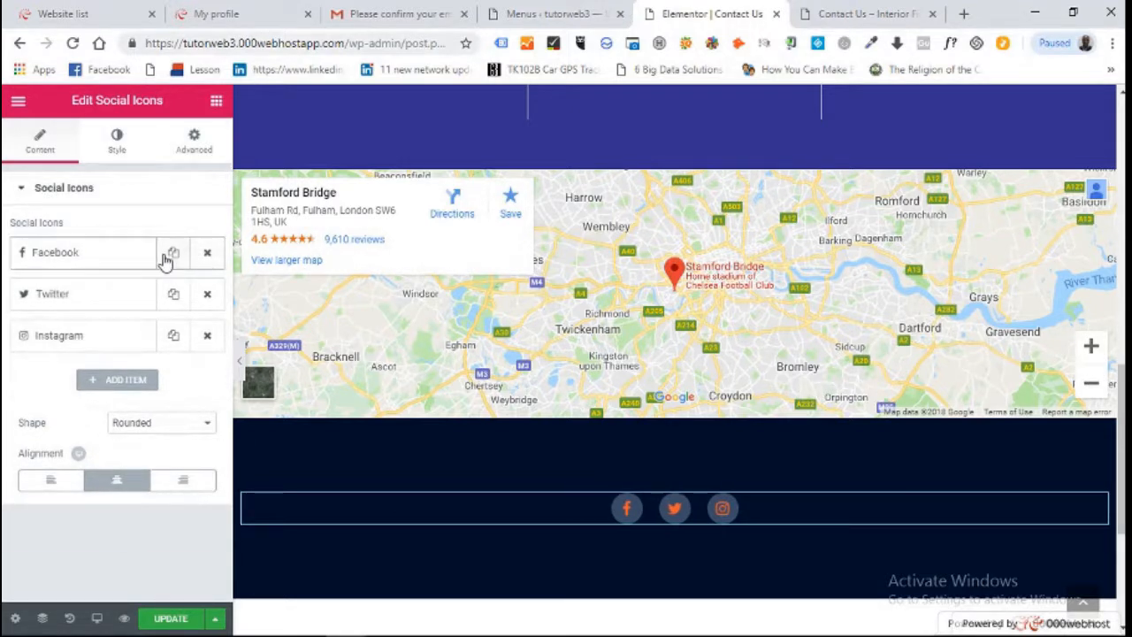
Expand the Facebook, Twitter and Instagram items to review their placeholder links
{"action": "left_click", "coordinate": [60, 261]}
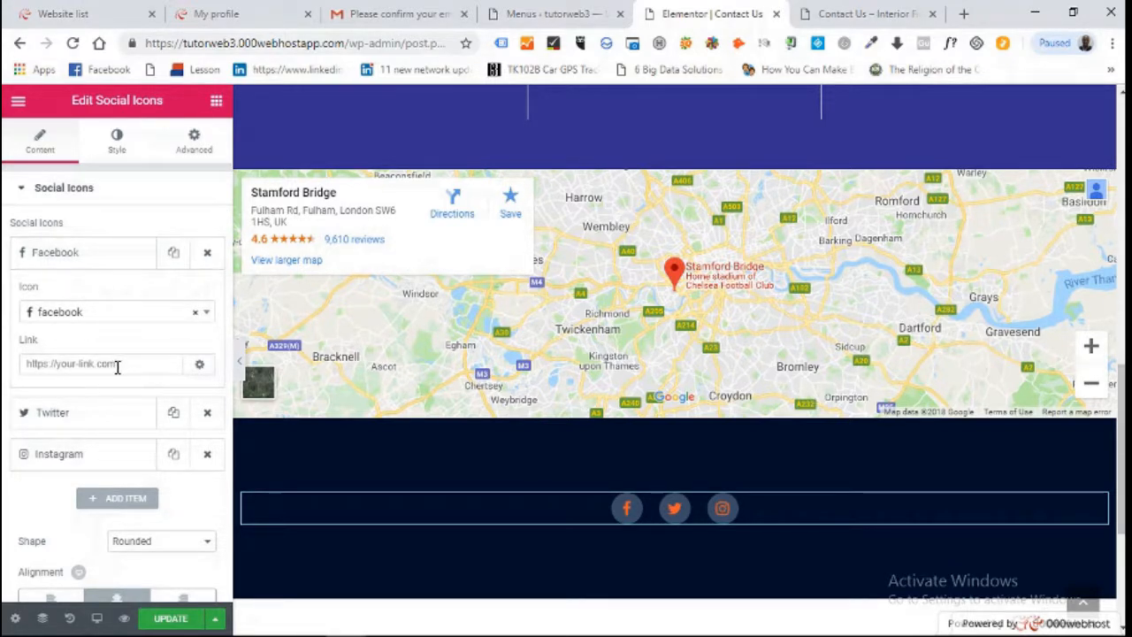
{"action": "left_click", "coordinate": [74, 423]}
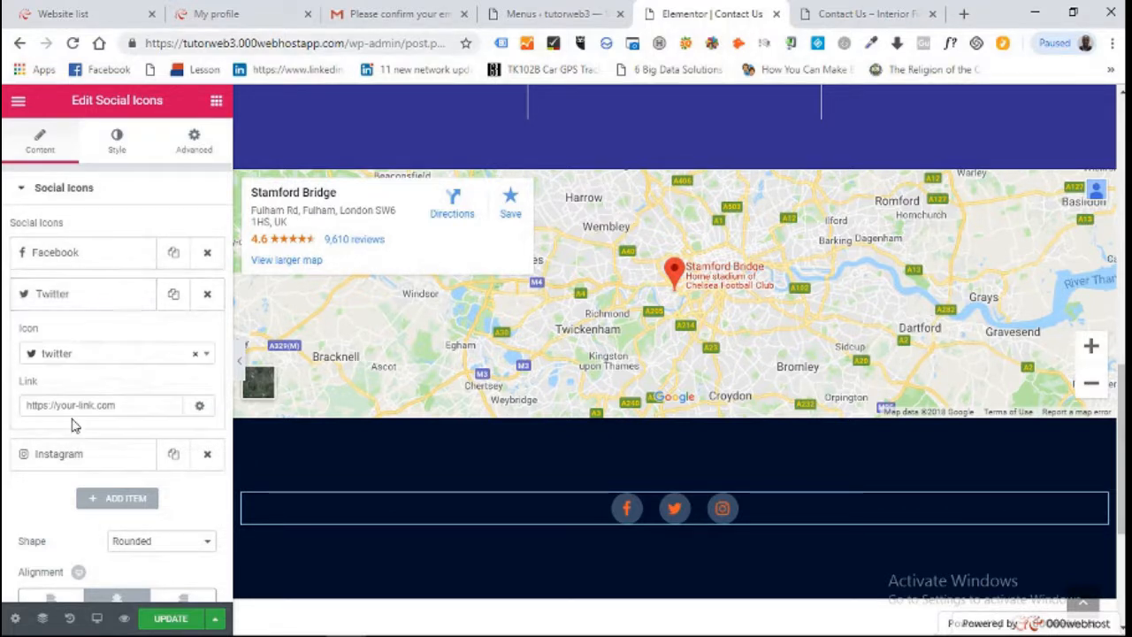
{"action": "left_click", "coordinate": [123, 405]}
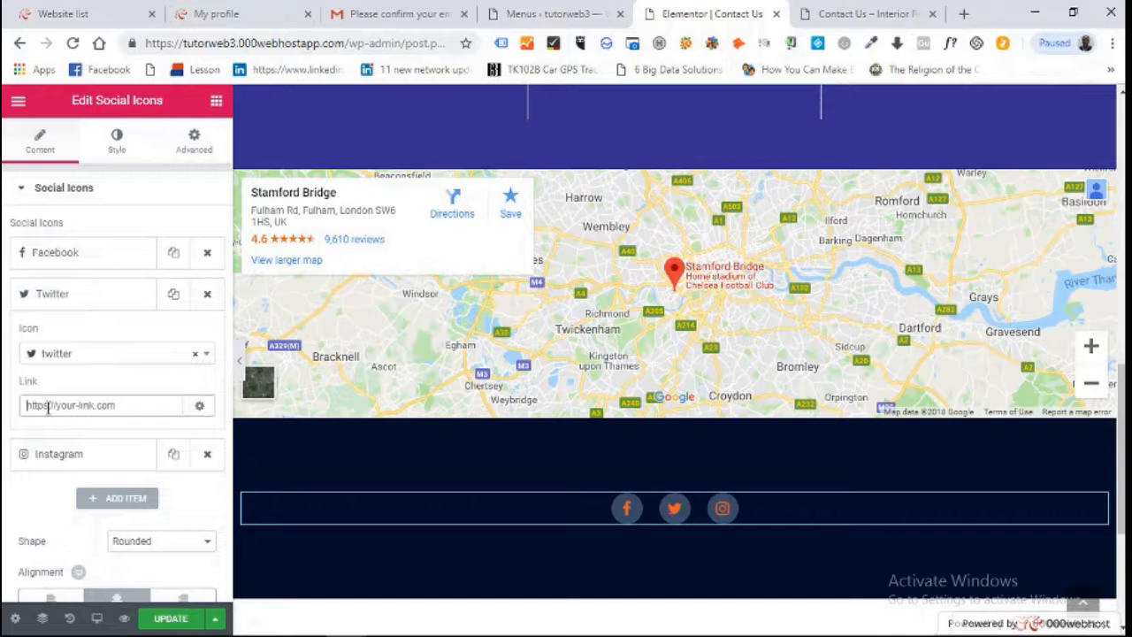
{"action": "left_click", "coordinate": [94, 459]}
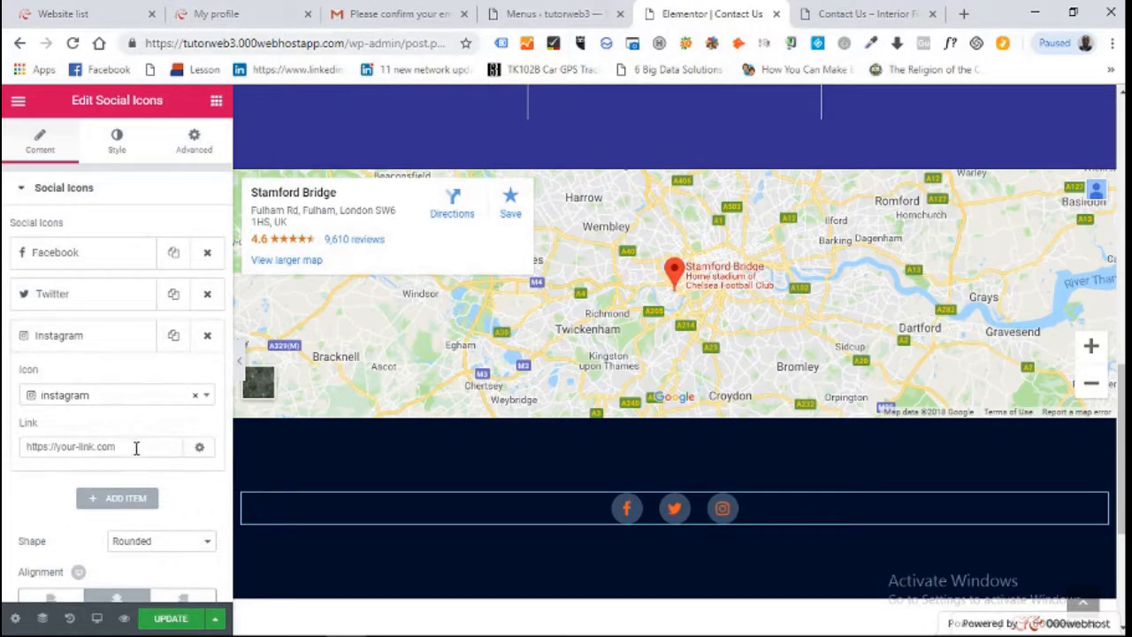
{"action": "left_click", "coordinate": [61, 448]}
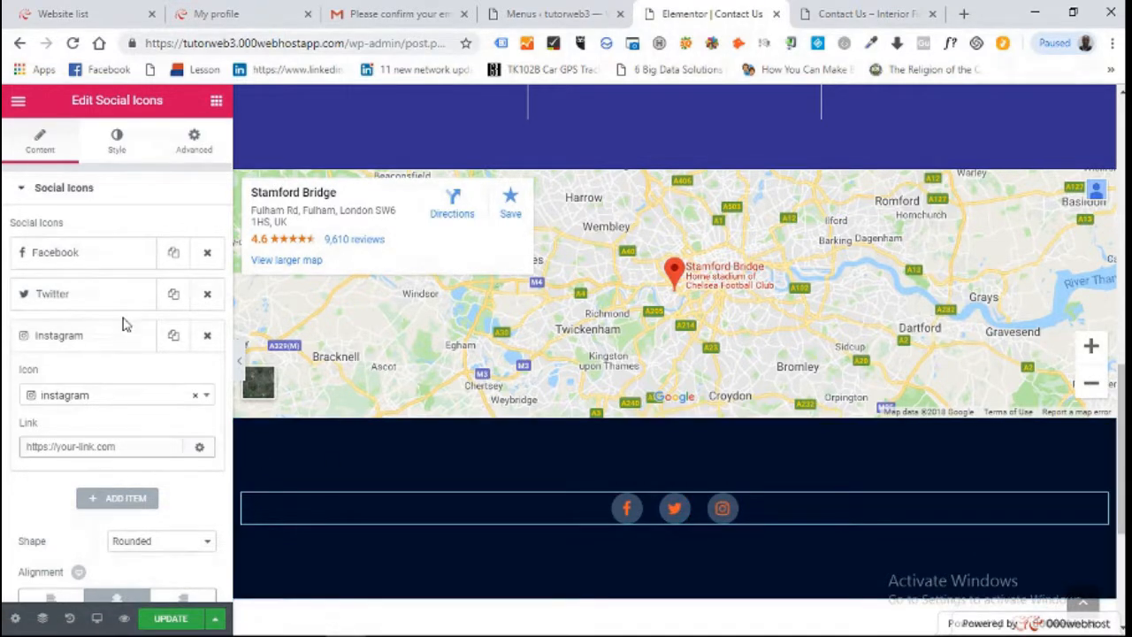
Update the Contact Us page, reload and scroll through the live version, then return to Elementor
{"action": "left_click", "coordinate": [161, 619]}
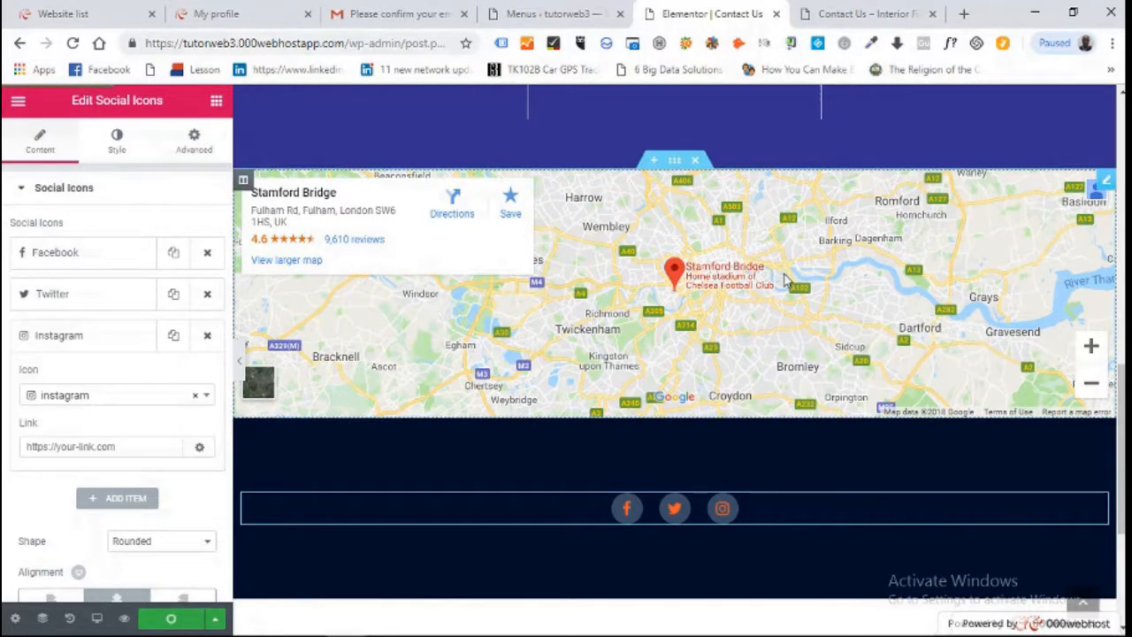
{"action": "scroll", "coordinate": [785, 279], "scroll_direction": "up", "scroll_amount": 10}
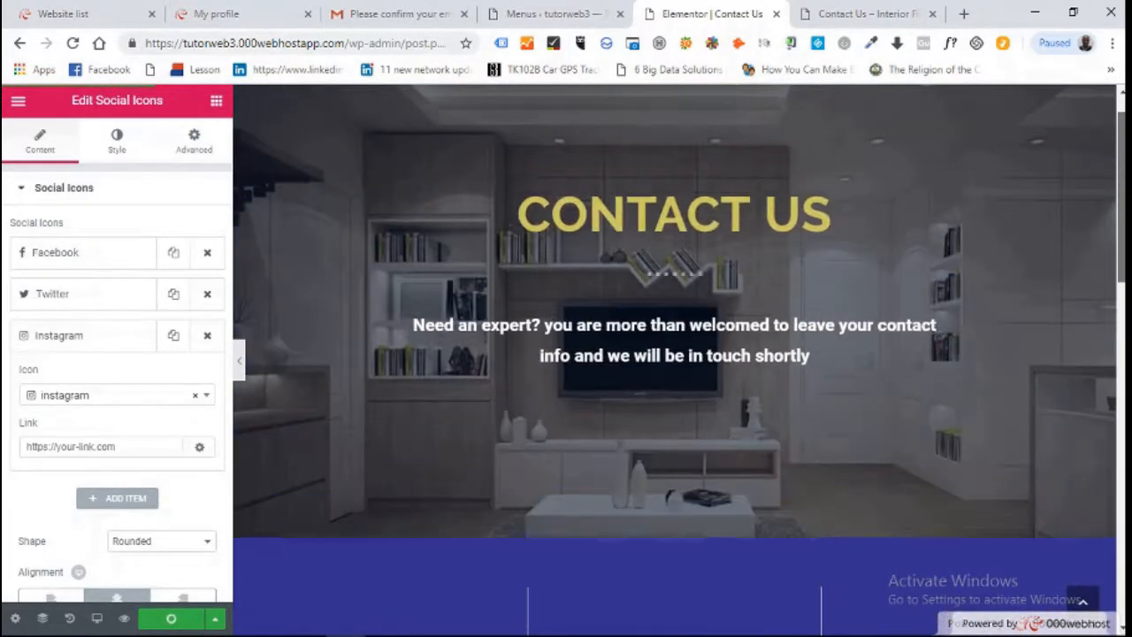
{"action": "left_click", "coordinate": [884, 16]}
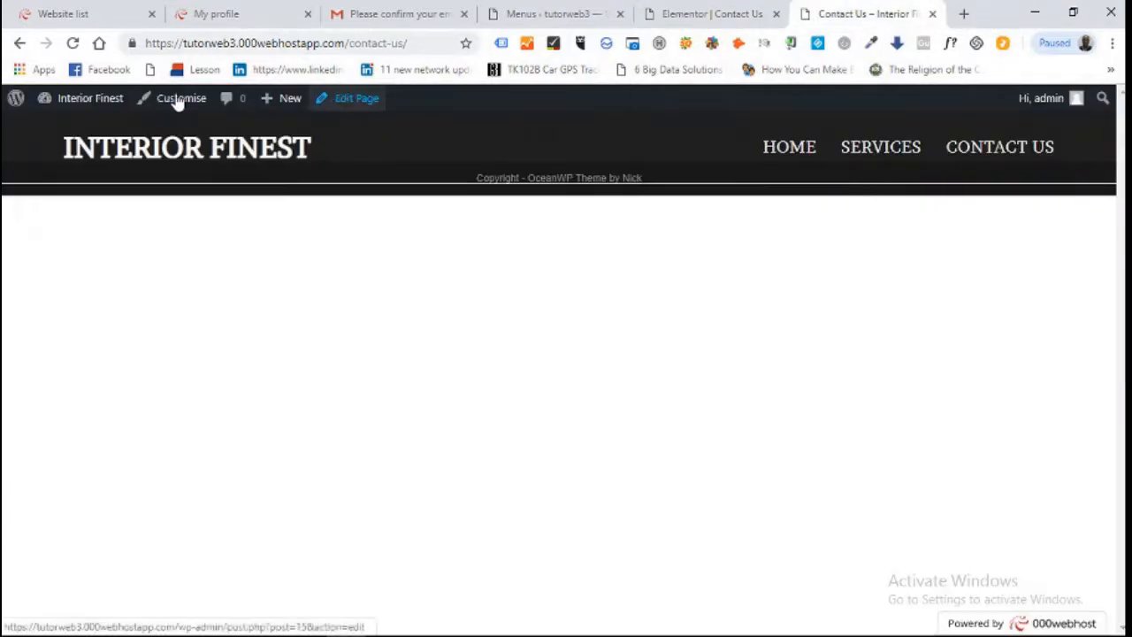
{"action": "left_click", "coordinate": [73, 43]}
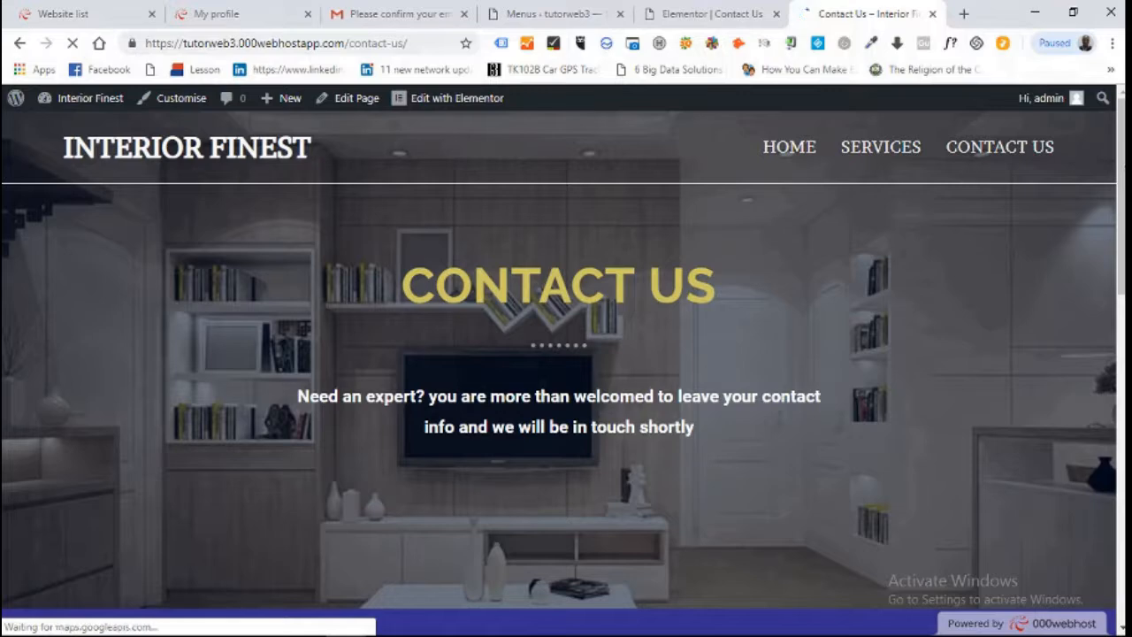
{"action": "scroll", "coordinate": [1105, 149], "scroll_direction": "down", "scroll_amount": 10}
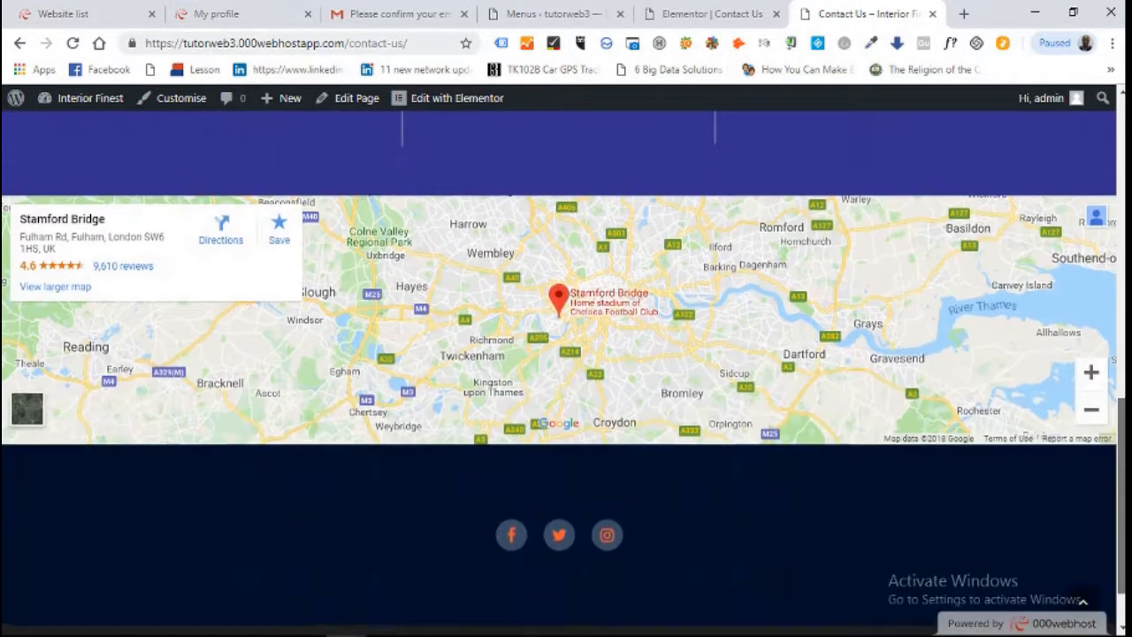
{"action": "left_click_drag", "start_coordinate": [1121, 454], "coordinate": [1121, 155]}
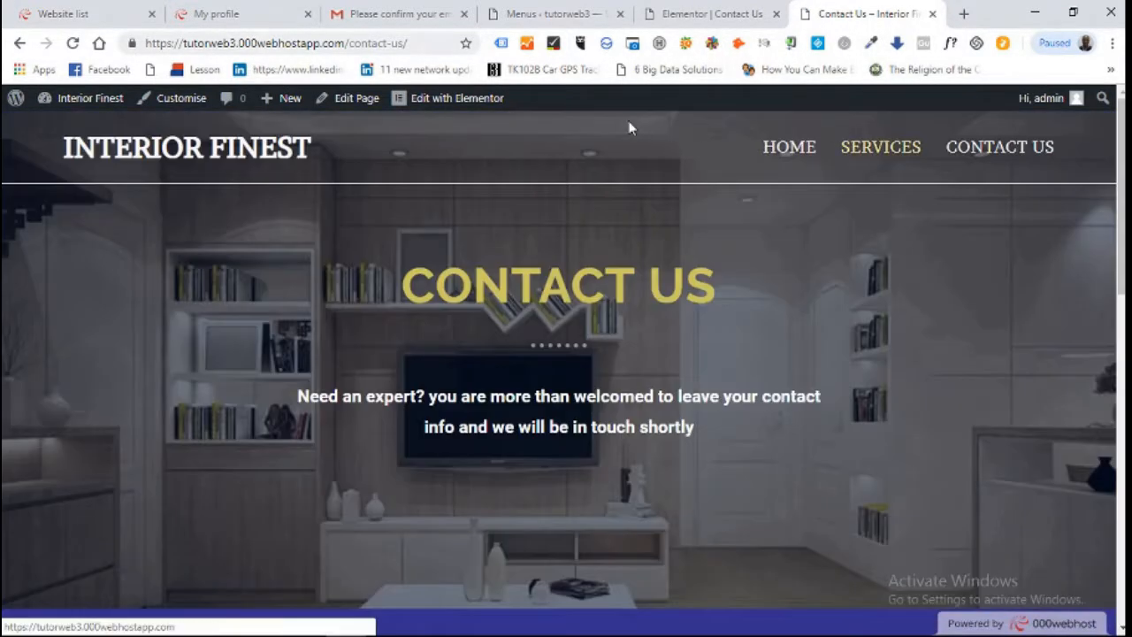
{"action": "left_click", "coordinate": [711, 9]}
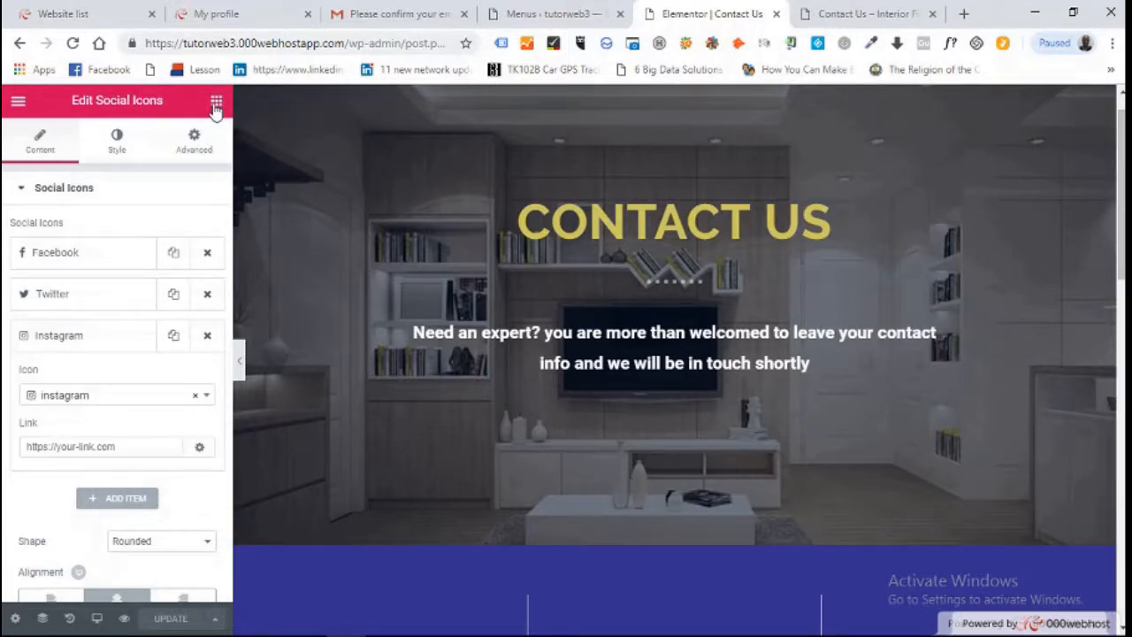
Exit Elementor to the dashboard and open WPForms, which lists no forms yet
{"action": "left_click", "coordinate": [16, 102]}
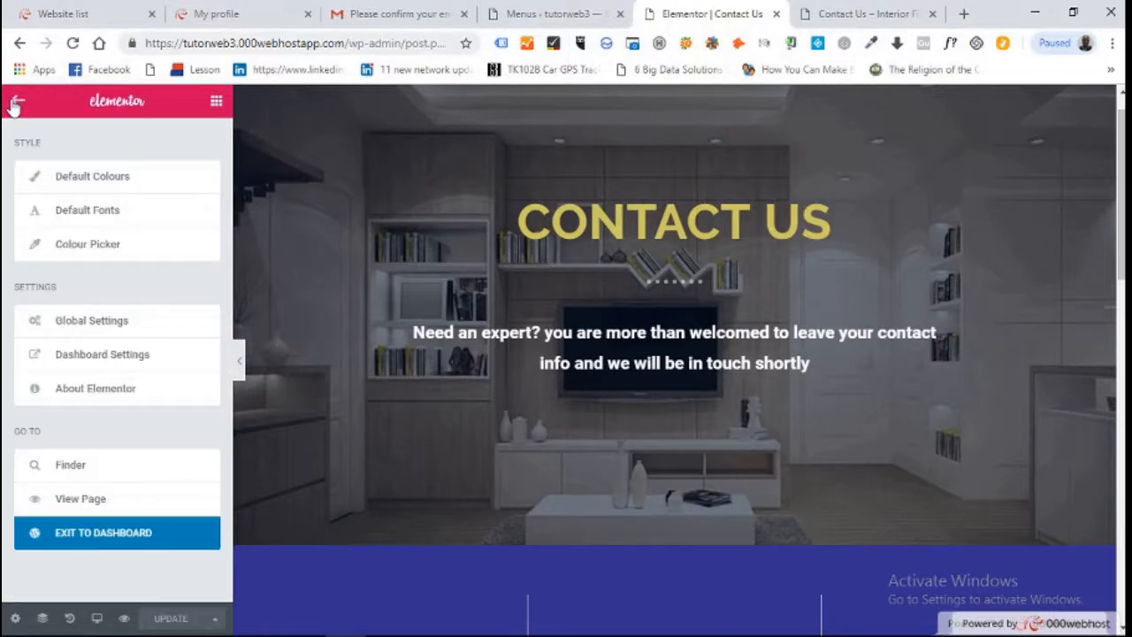
{"action": "left_click", "coordinate": [86, 536]}
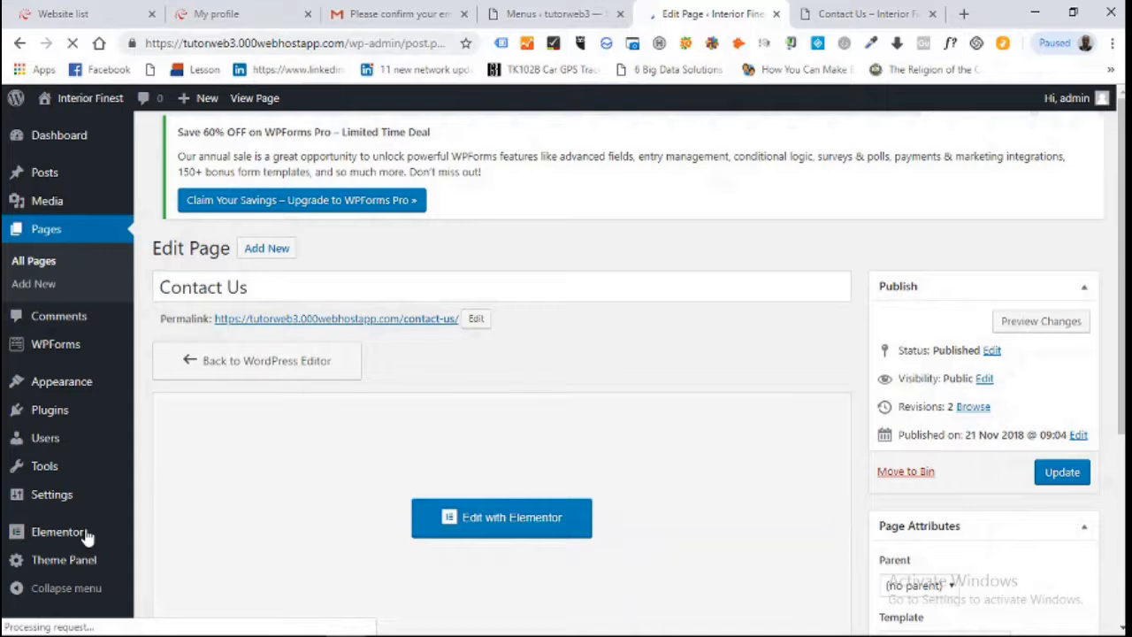
{"action": "left_click", "coordinate": [58, 348]}
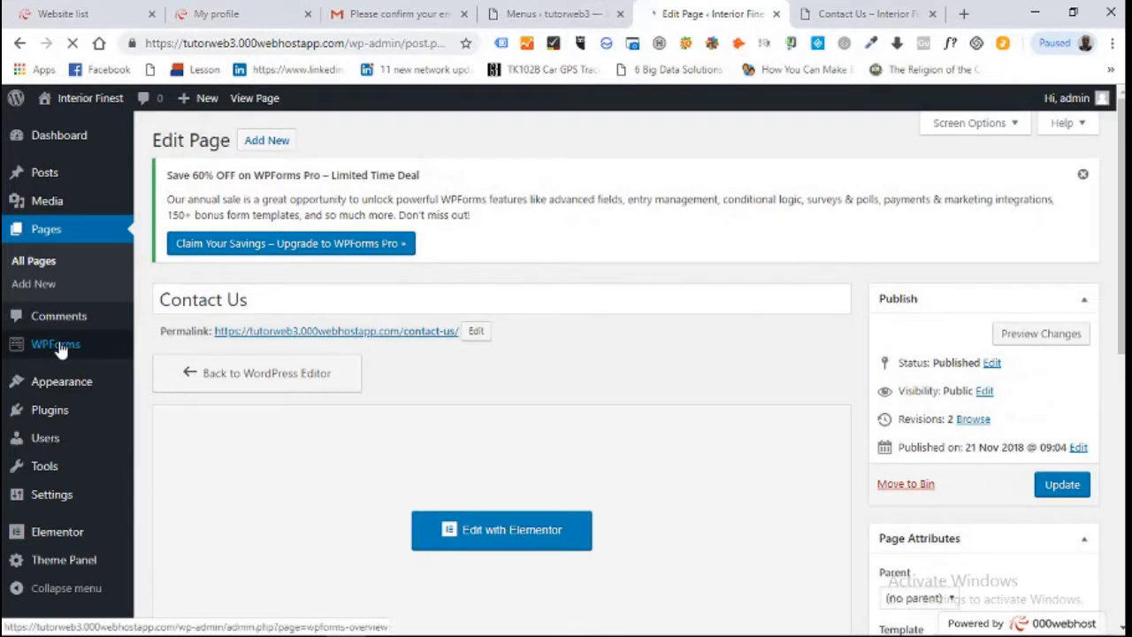
{"action": "mouse_move", "coordinate": [59, 348]}
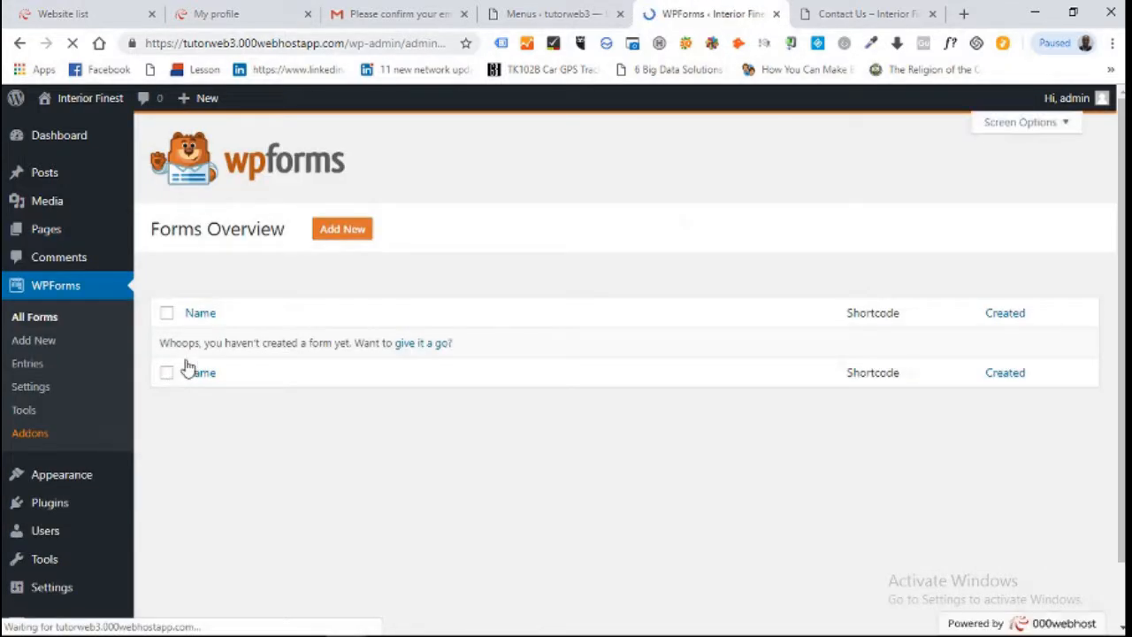
Add a new form named 'Contact Form' using the Simple Contact Form template
{"action": "left_click", "coordinate": [352, 231]}
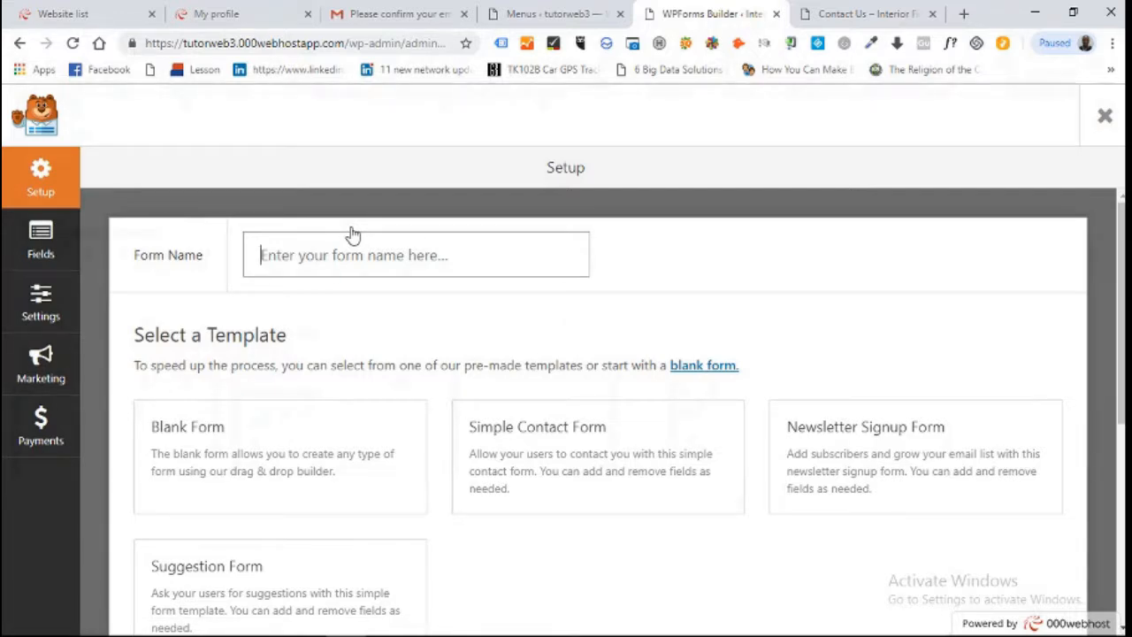
{"action": "type", "text": "C"}
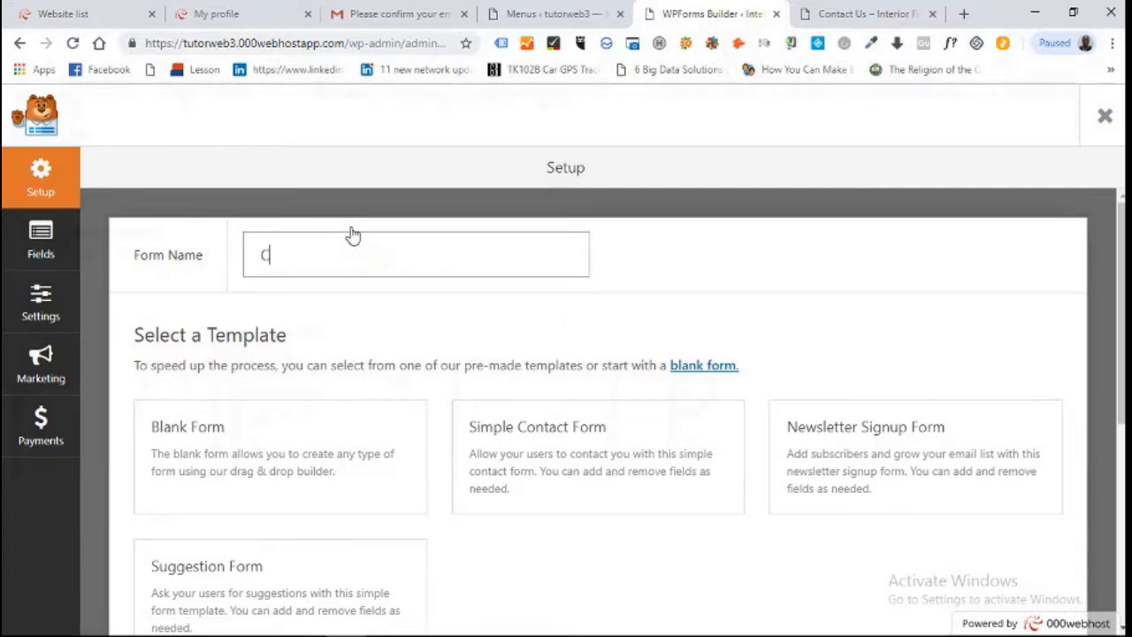
{"action": "type", "text": "Ontact Form"}
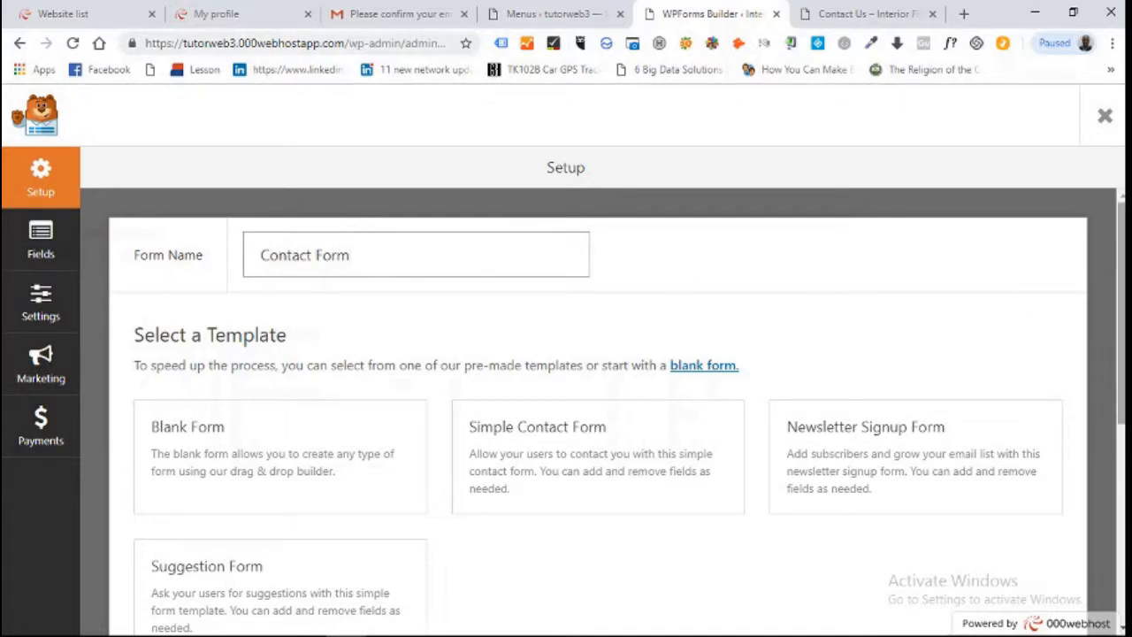
{"action": "scroll", "coordinate": [819, 309], "scroll_direction": "down", "scroll_amount": 3}
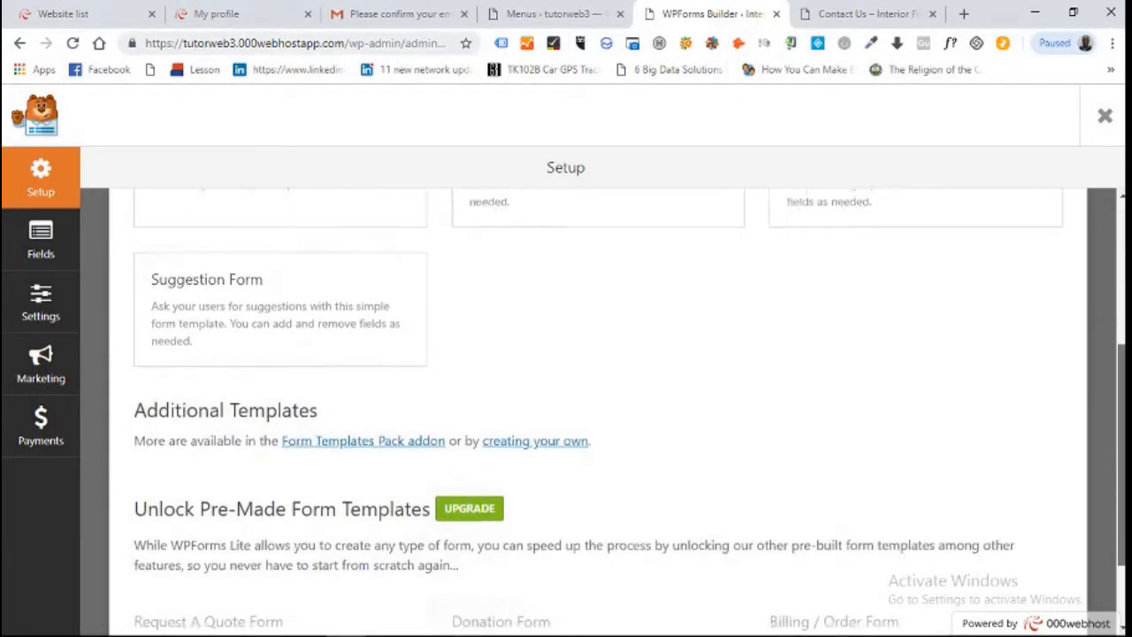
{"action": "scroll", "coordinate": [710, 374], "scroll_direction": "up", "scroll_amount": 3}
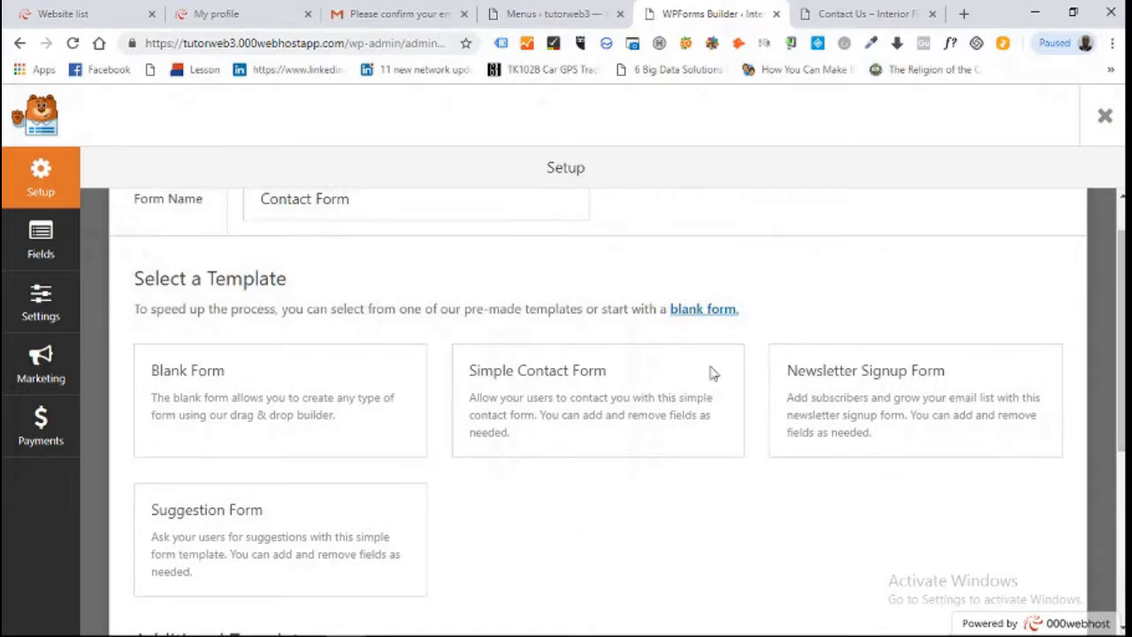
{"action": "left_click", "coordinate": [565, 403]}
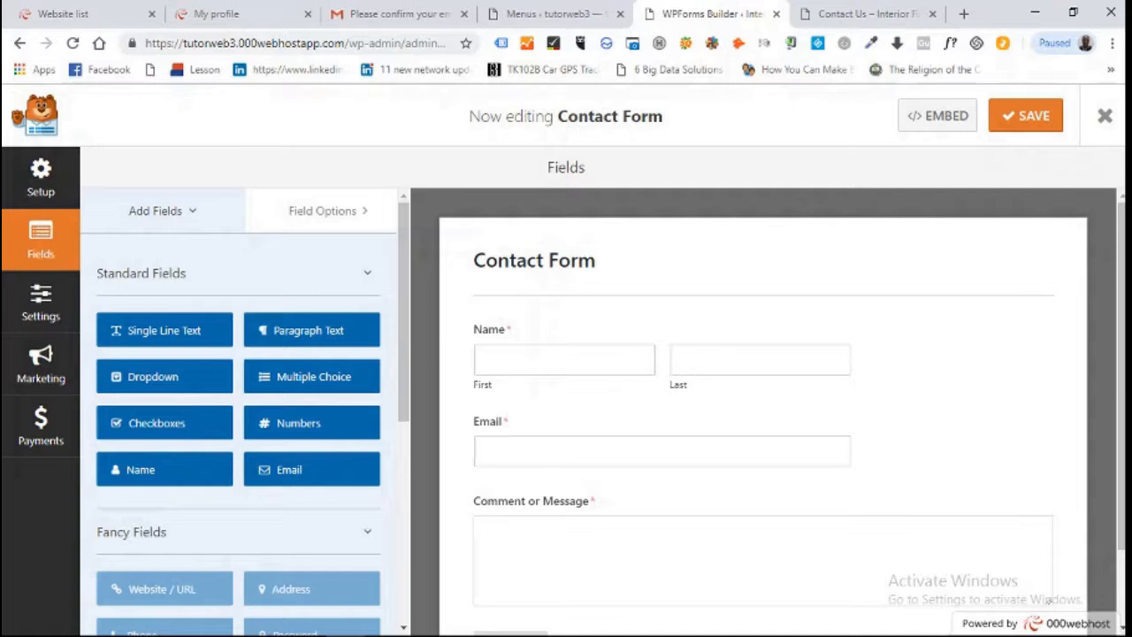
Scroll through the Contact Form's fields, view its Settings, then go back to Setup
{"action": "scroll", "coordinate": [761, 397], "scroll_direction": "down", "scroll_amount": 1}
{"action": "left_click_drag", "start_coordinate": [1121, 320], "coordinate": [1121, 308]}
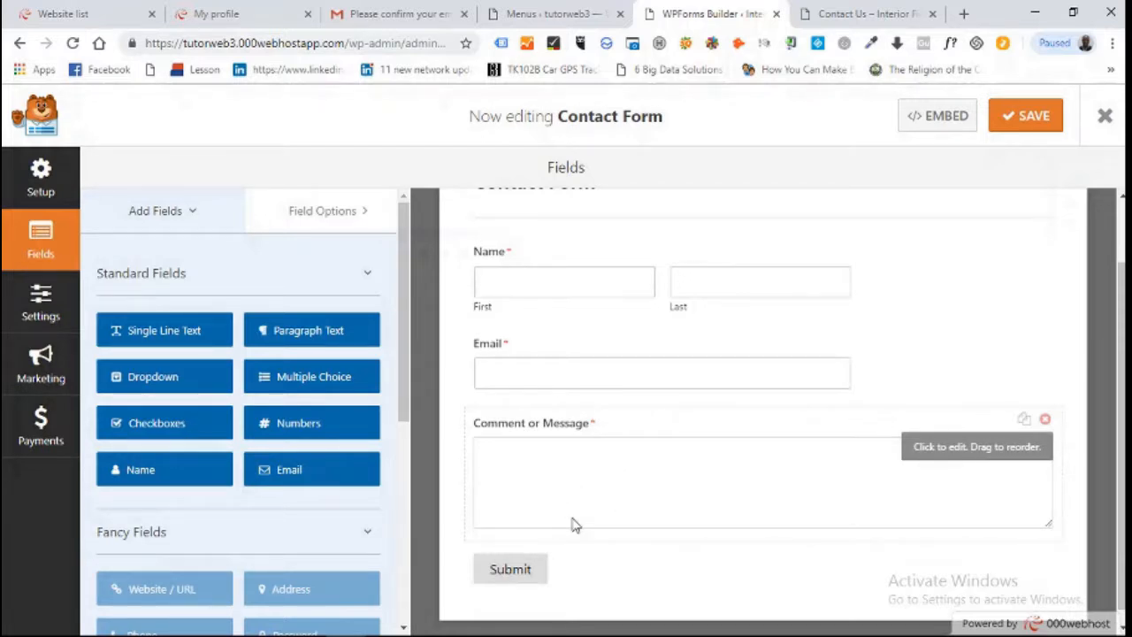
{"action": "left_click", "coordinate": [37, 305]}
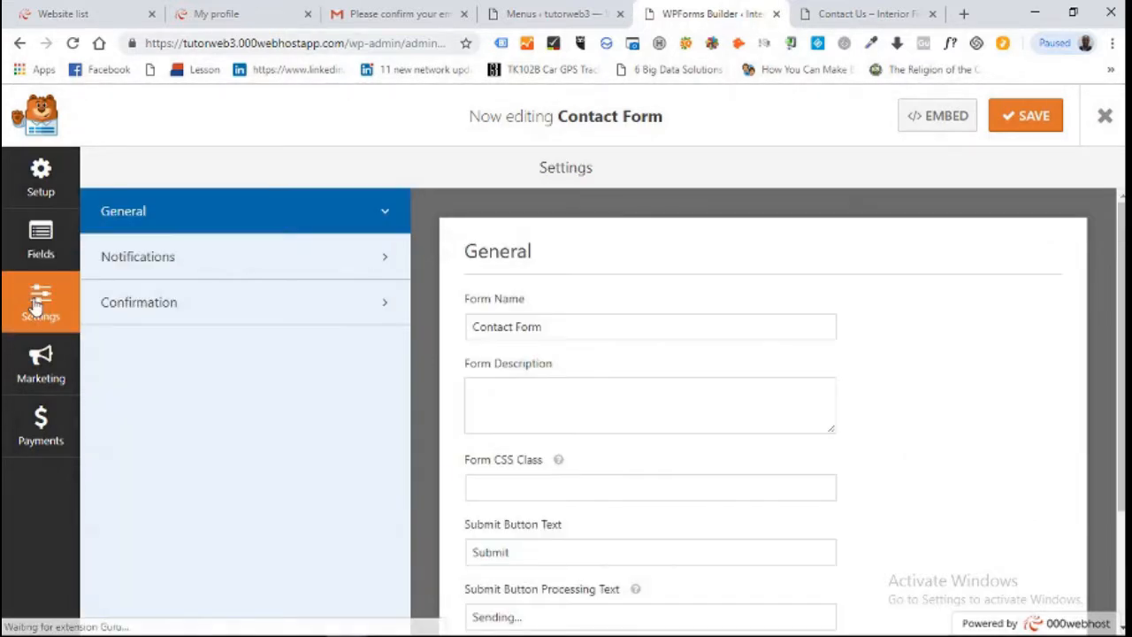
{"action": "left_click", "coordinate": [40, 187]}
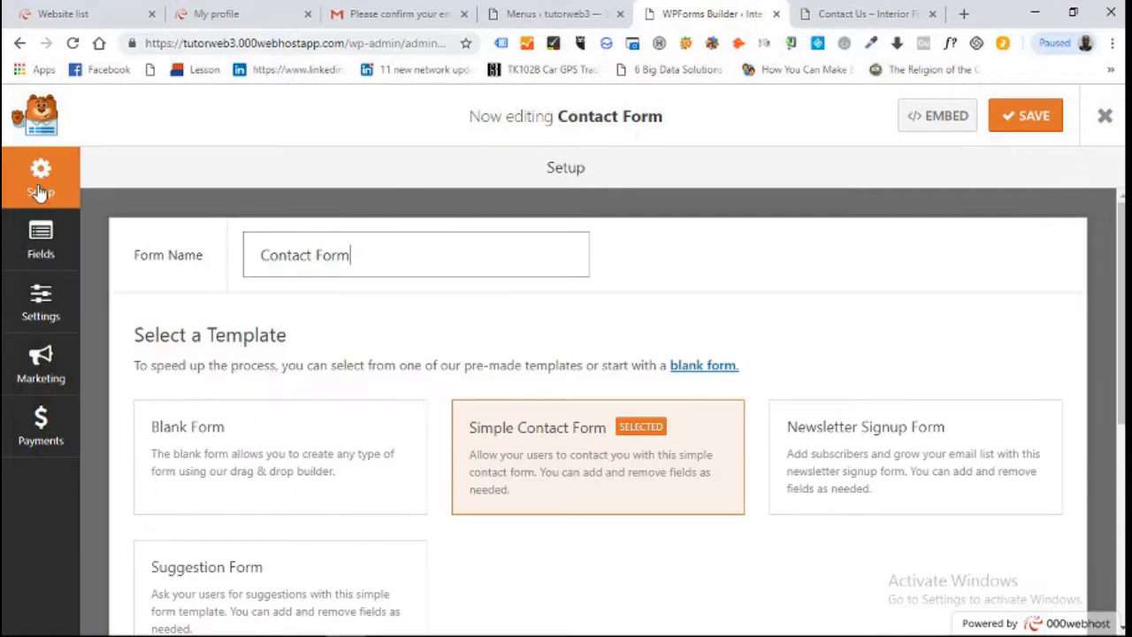
In the Confirmation Message, replace 'us' with 'tutorweb'
{"action": "left_click", "coordinate": [43, 300]}
{"action": "left_click", "coordinate": [233, 322]}
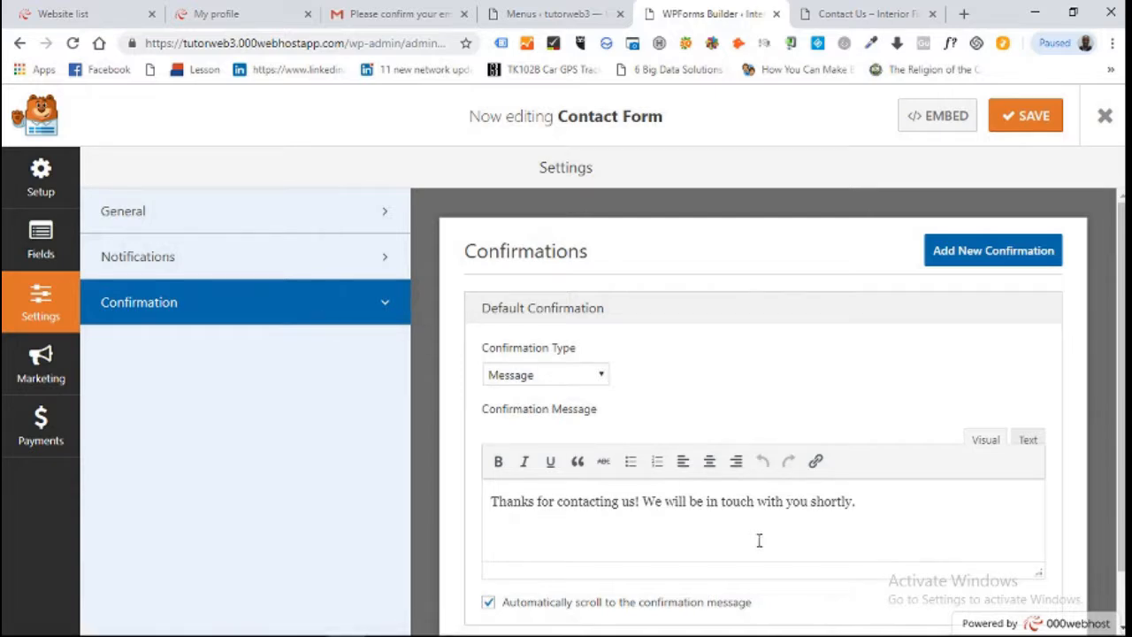
{"action": "scroll", "coordinate": [881, 478], "scroll_direction": "down", "scroll_amount": 2}
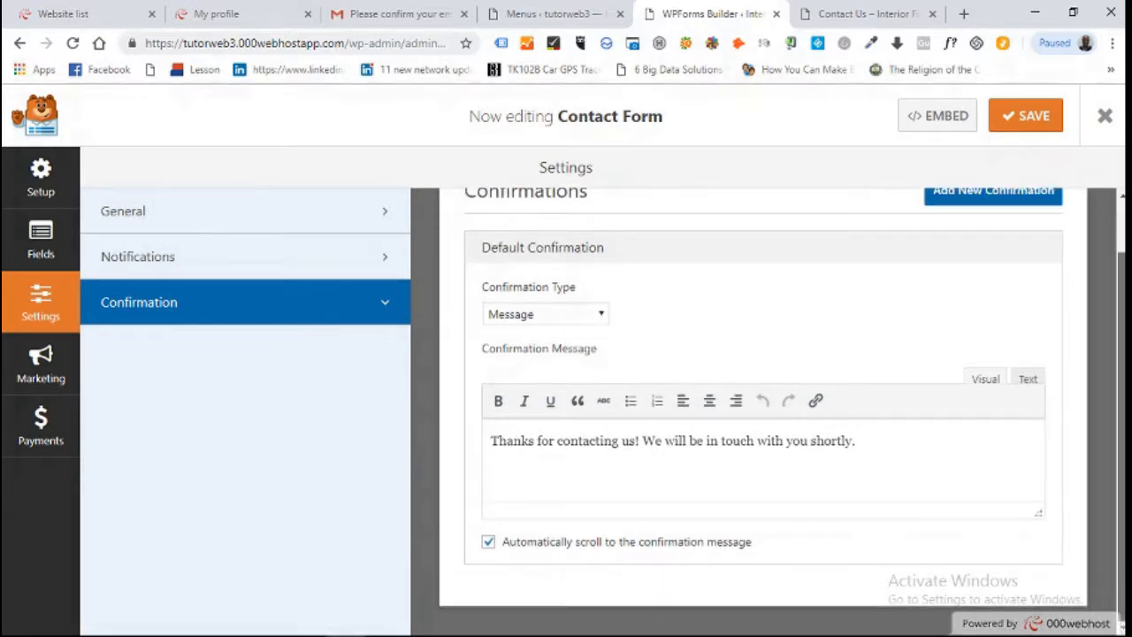
{"action": "scroll", "coordinate": [776, 412], "scroll_direction": "up", "scroll_amount": 1}
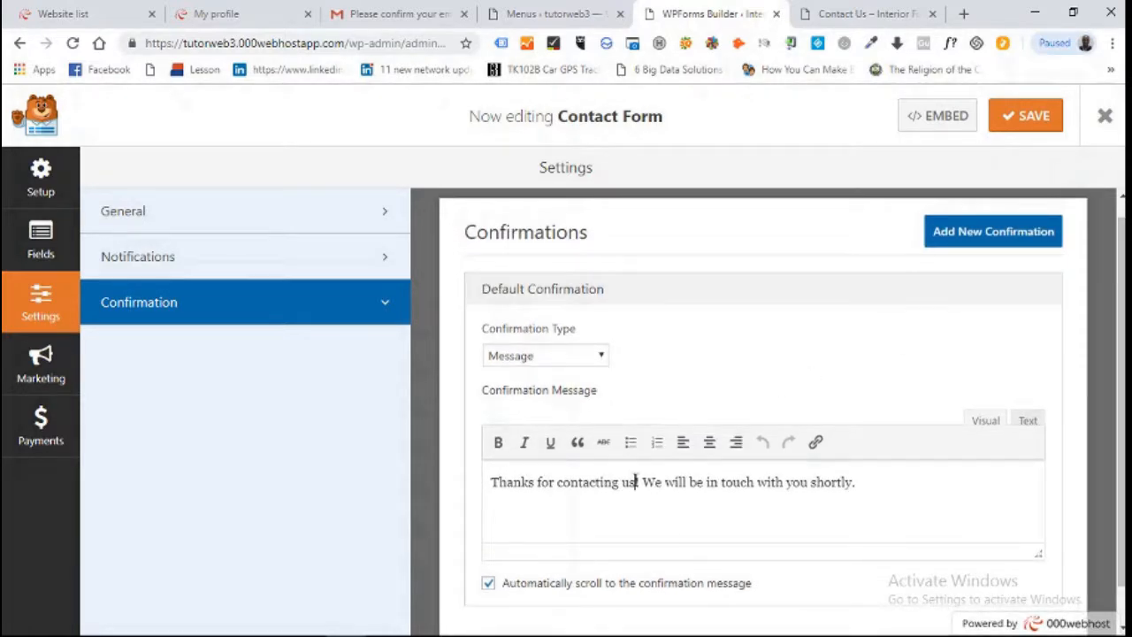
{"action": "key", "text": "BackSpace"}
{"action": "key", "text": "BackSpace"}
{"action": "key", "text": "BackSpace"}
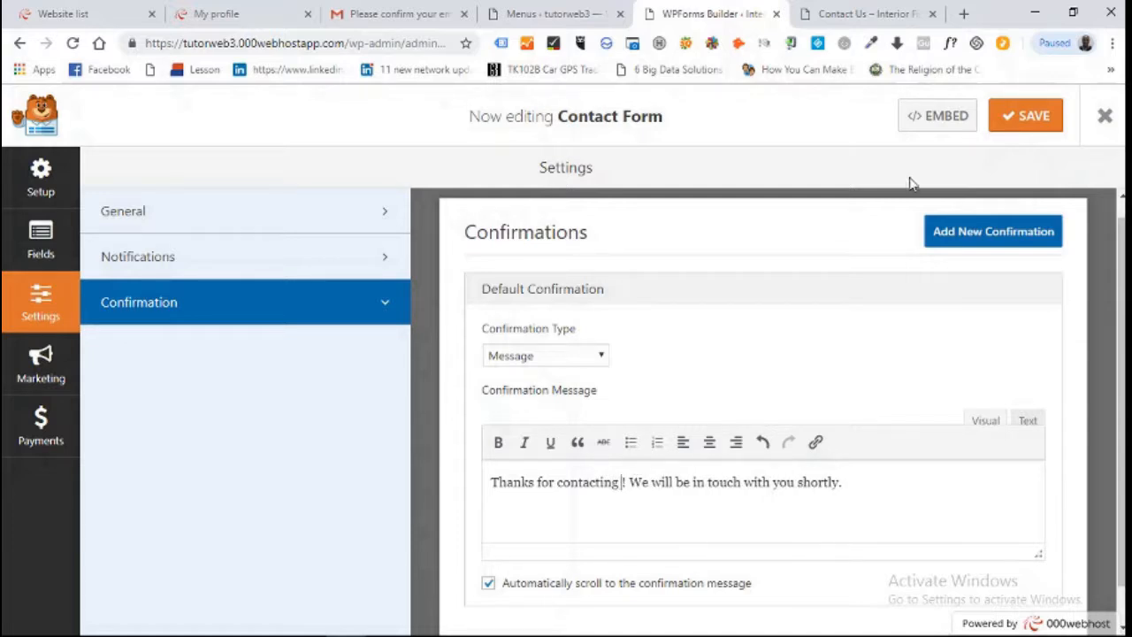
{"action": "type", "text": "tuto"}
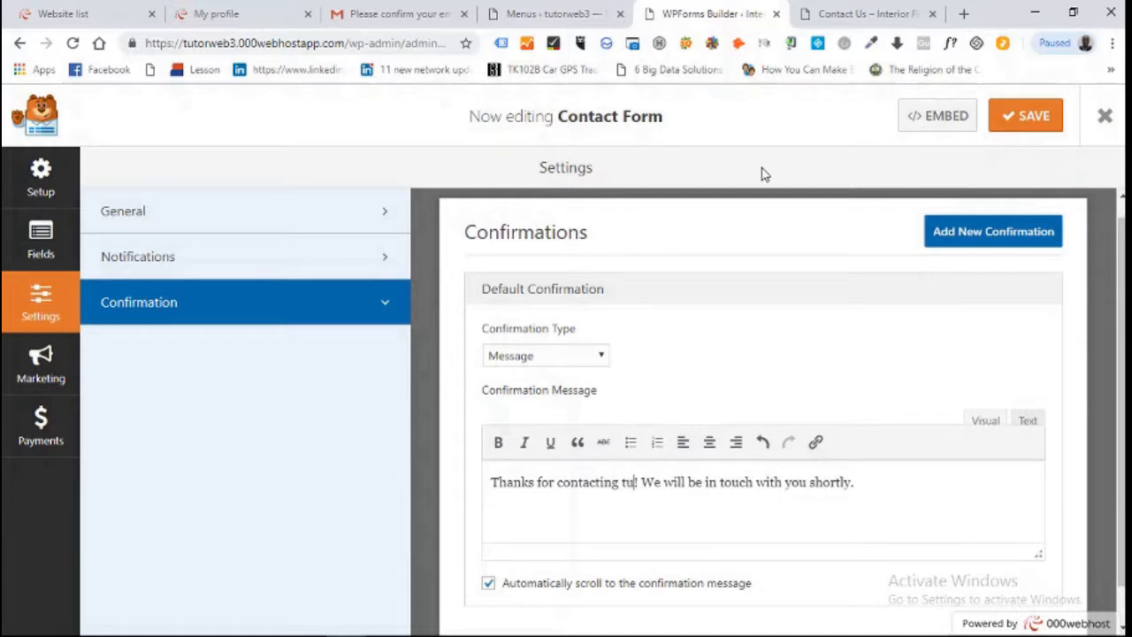
{"action": "type", "text": "rweb"}
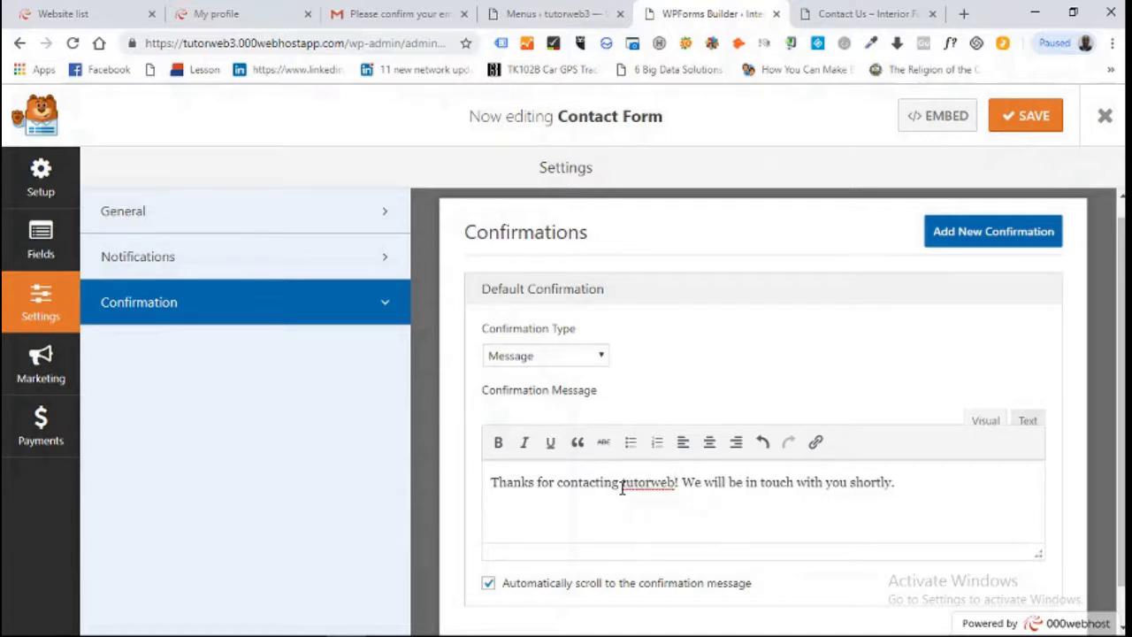
Link the word 'tutorweb' to the site domain tutorweb3.000webhostapp.com
{"action": "left_click_drag", "start_coordinate": [622, 485], "coordinate": [675, 485]}
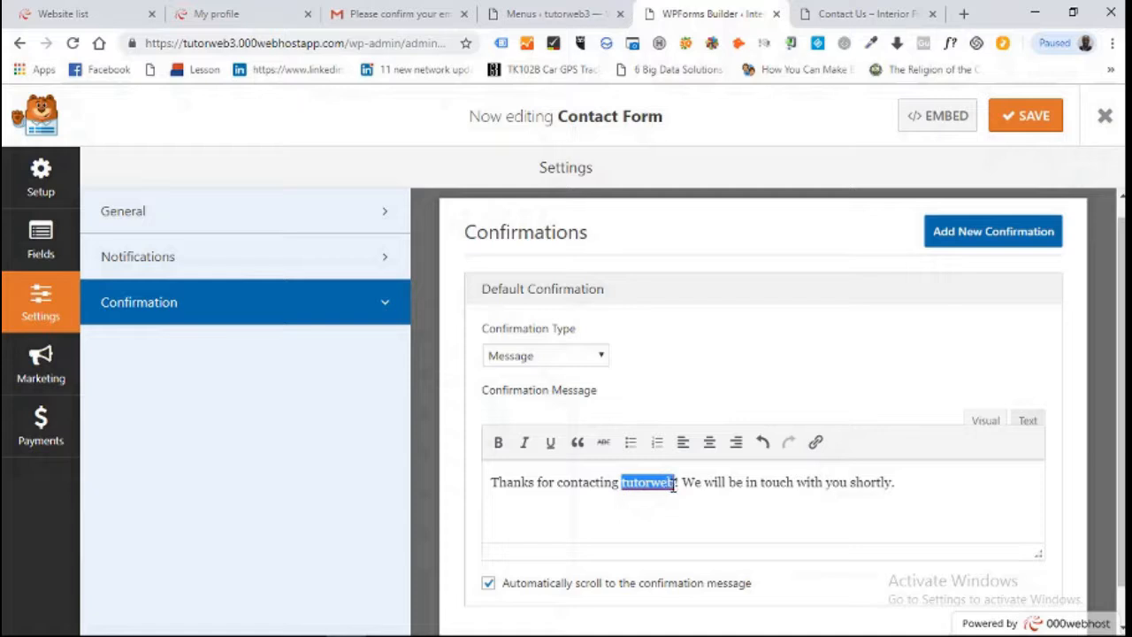
{"action": "left_click", "coordinate": [815, 442]}
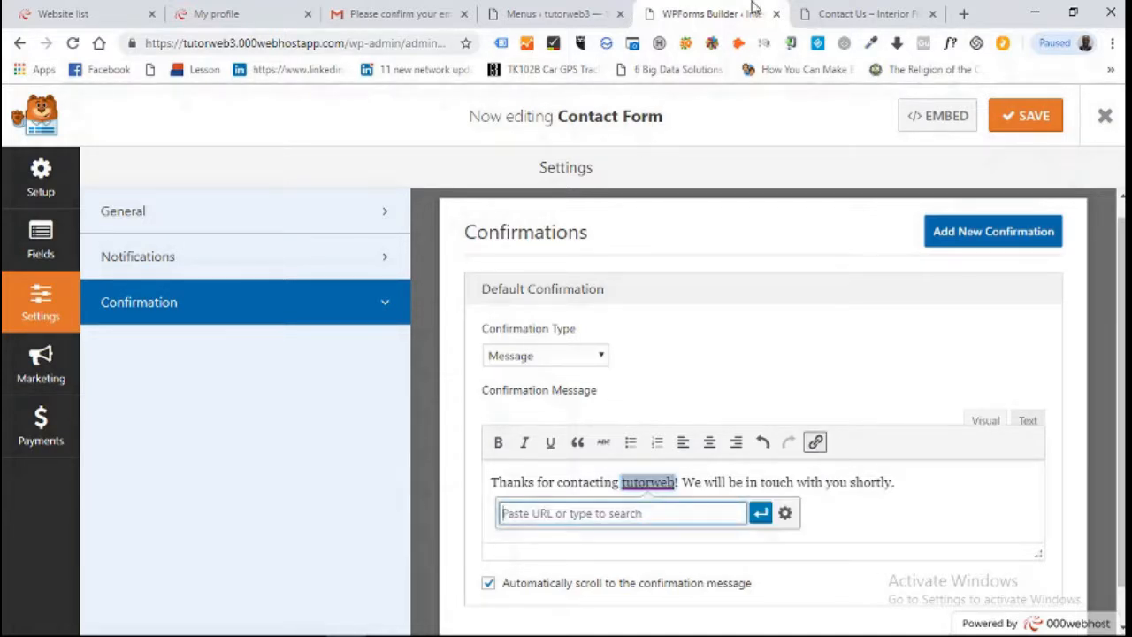
{"action": "left_click", "coordinate": [856, 12]}
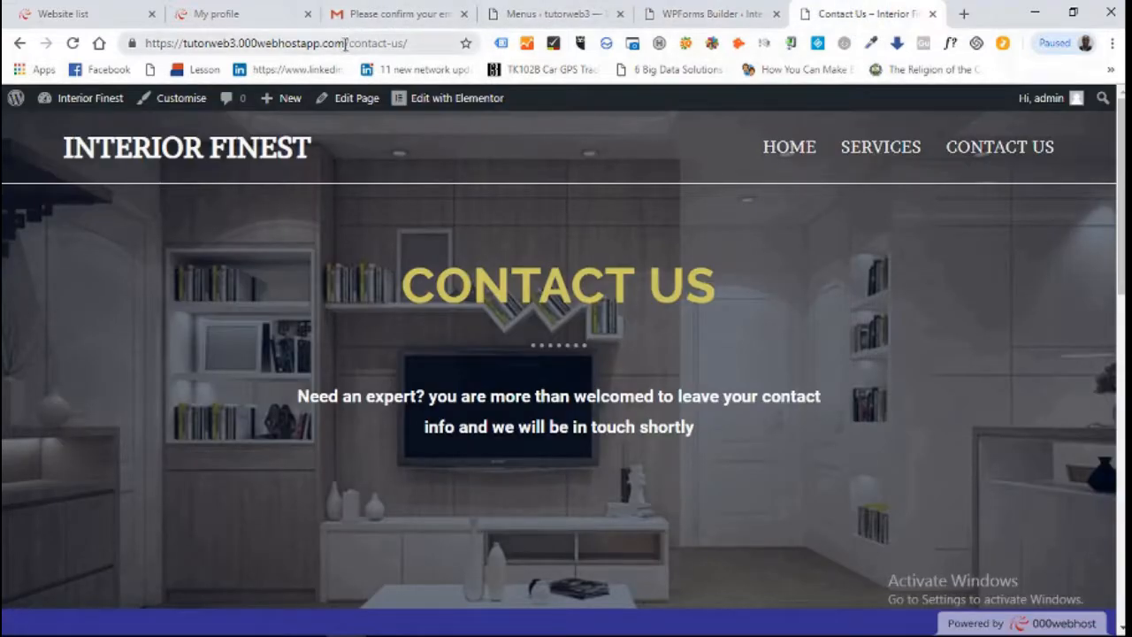
{"action": "left_click_drag", "start_coordinate": [345, 44], "coordinate": [186, 46]}
{"action": "key", "text": "ctrl+c"}
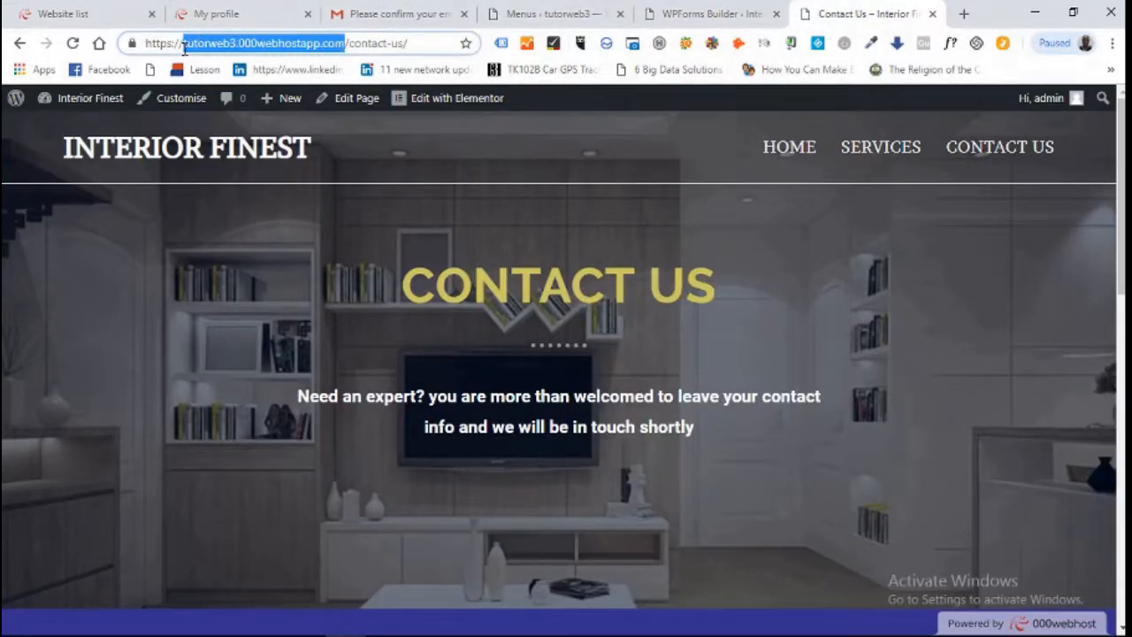
{"action": "left_click", "coordinate": [716, 13]}
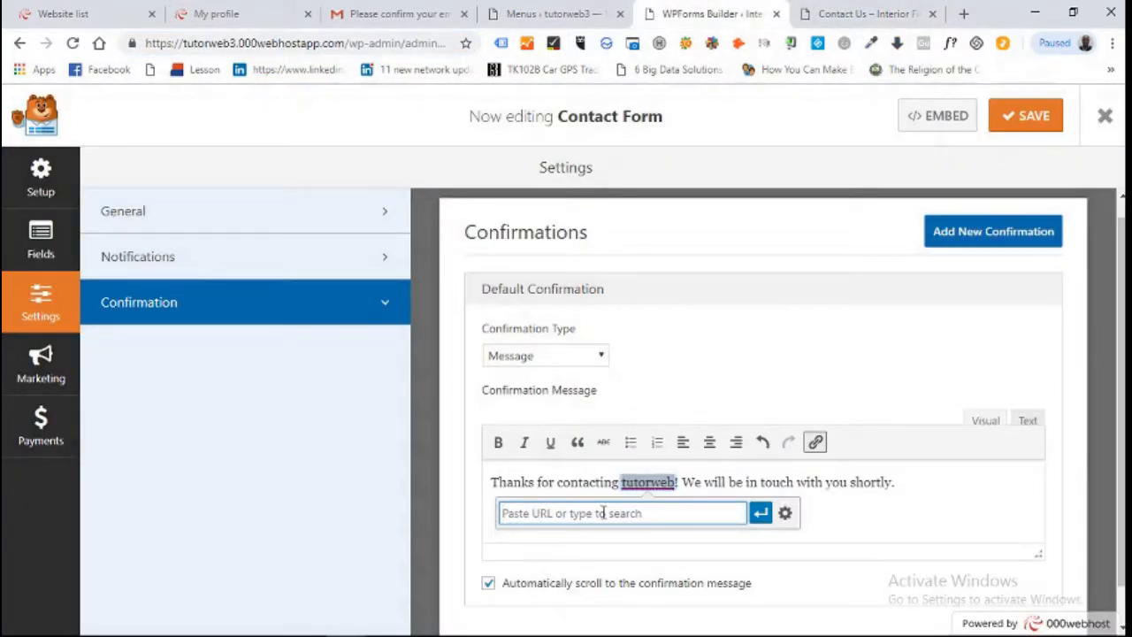
{"action": "key", "text": "ctrl+v"}
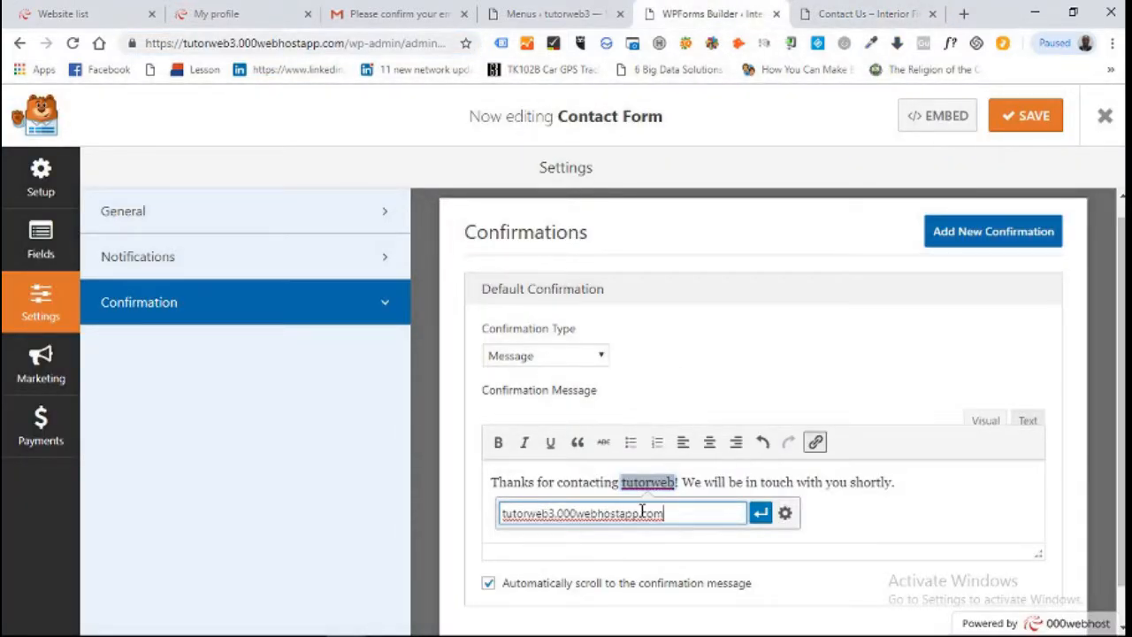
{"action": "left_click", "coordinate": [760, 513]}
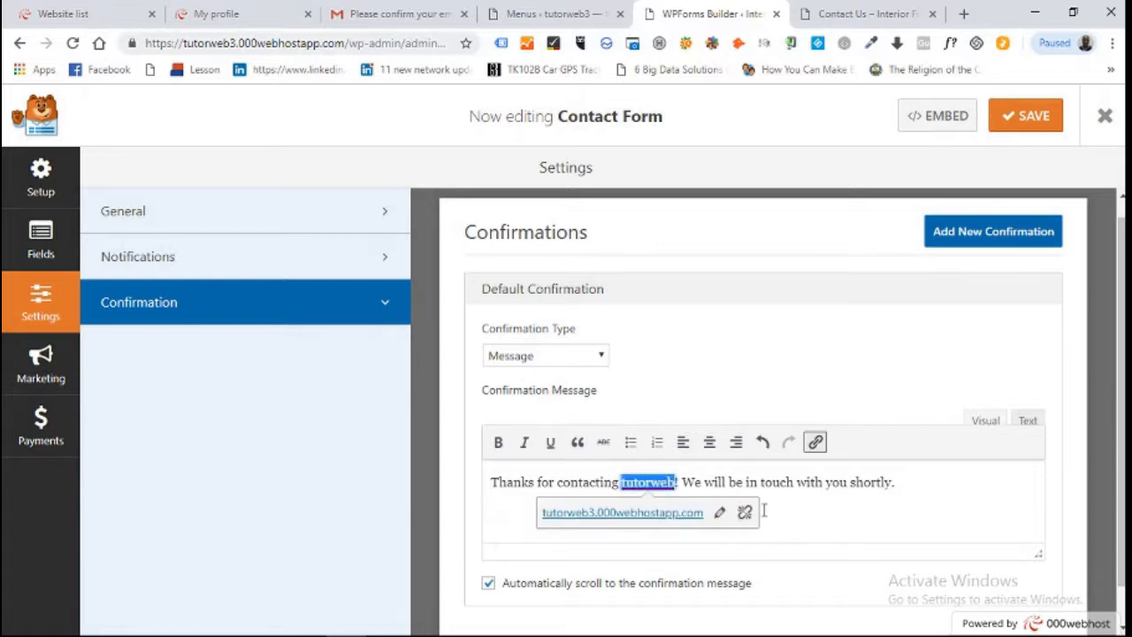
{"action": "left_click", "coordinate": [931, 536]}
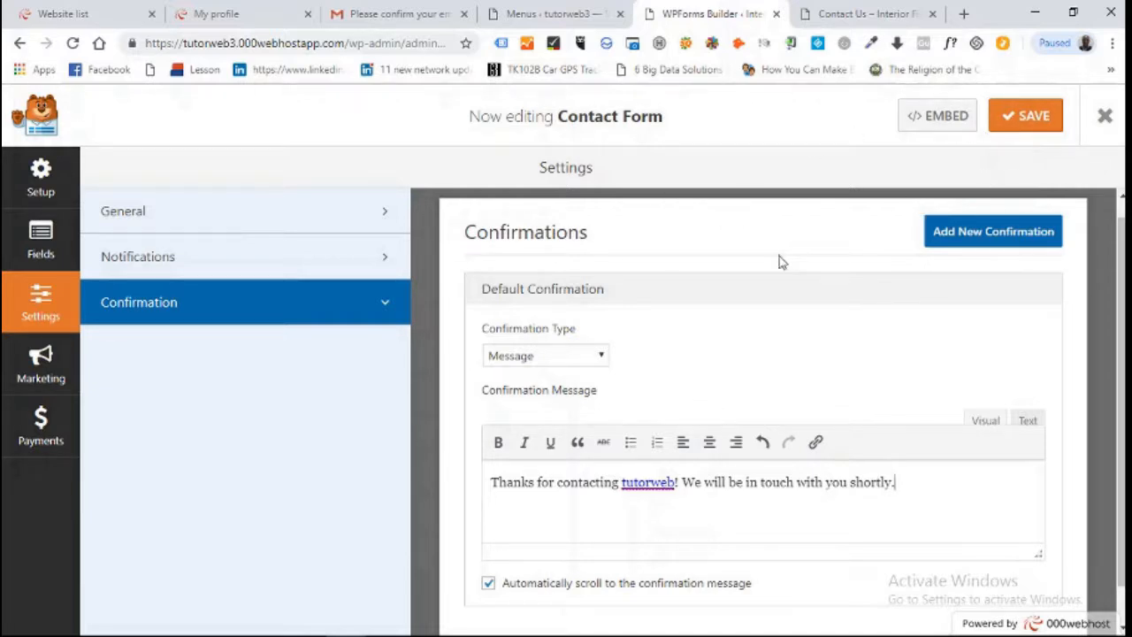
Bring up the form's Notifications settings
{"action": "scroll", "coordinate": [1078, 305], "scroll_direction": "down", "scroll_amount": 1}
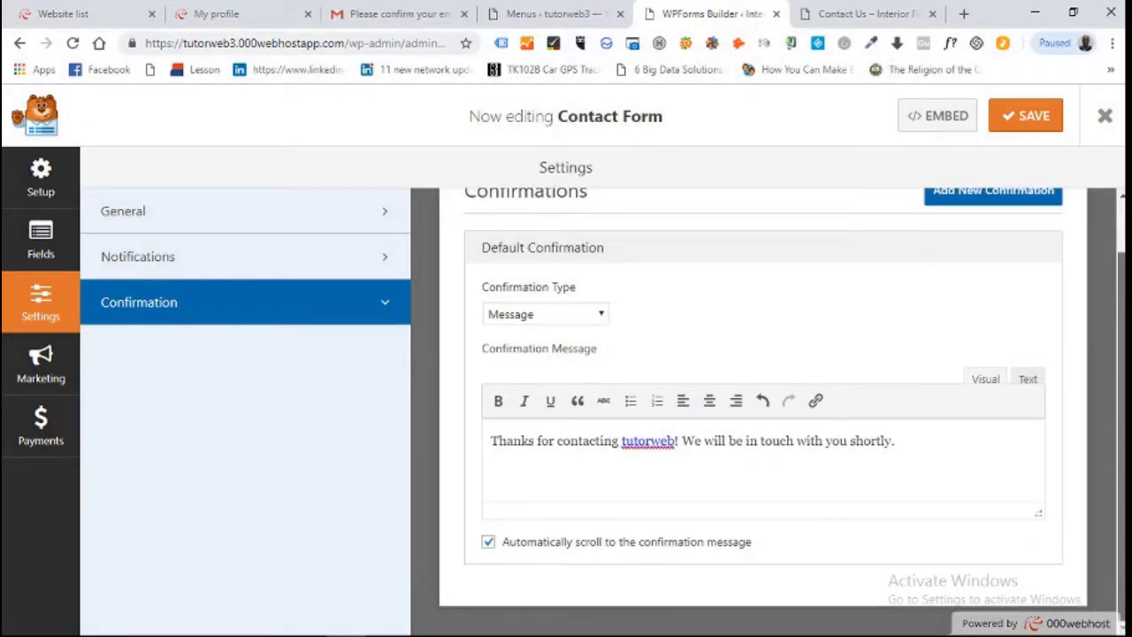
{"action": "scroll", "coordinate": [1104, 304], "scroll_direction": "up", "scroll_amount": 1}
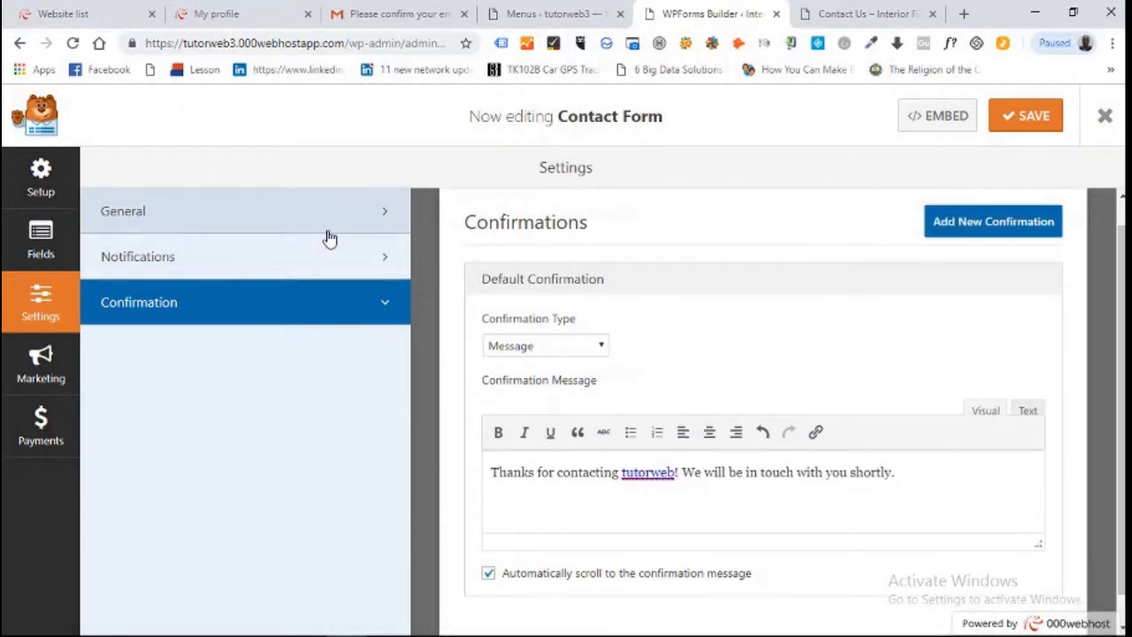
{"action": "left_click", "coordinate": [364, 261]}
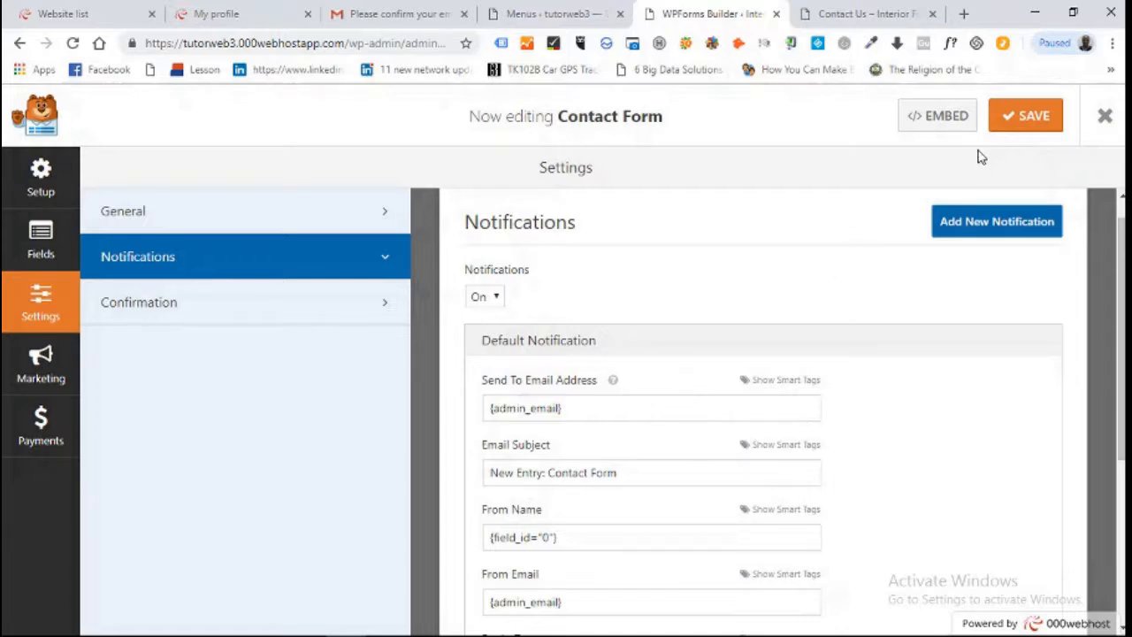
Save Contact Form and exit the builder back to the Forms Overview list
{"action": "left_click", "coordinate": [1023, 125]}
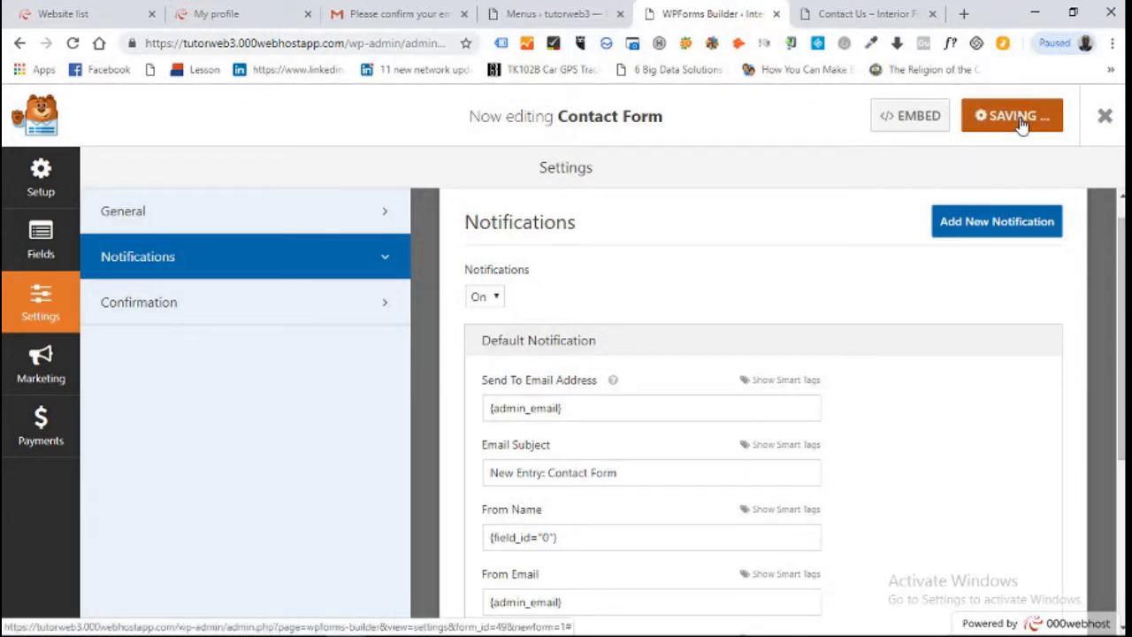
{"action": "left_click", "coordinate": [1103, 129]}
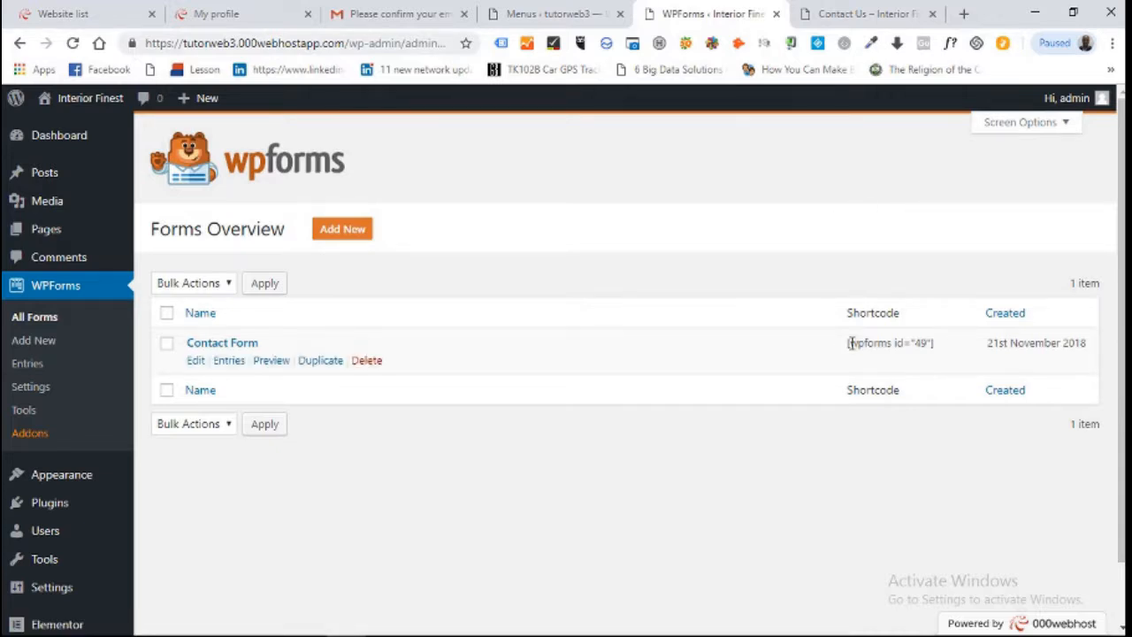
Copy the Contact Form shortcode [wpforms id="49"] from Forms Overview
{"action": "left_click_drag", "start_coordinate": [846, 347], "coordinate": [932, 343]}
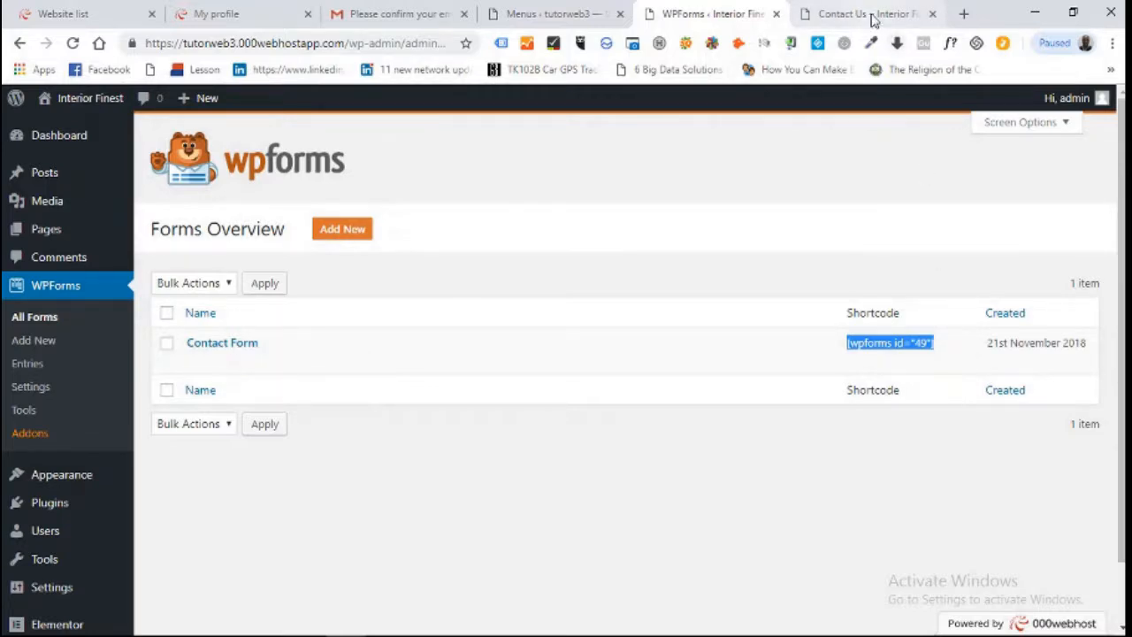
{"action": "right_click", "coordinate": [889, 345]}
{"action": "left_click", "coordinate": [887, 354]}
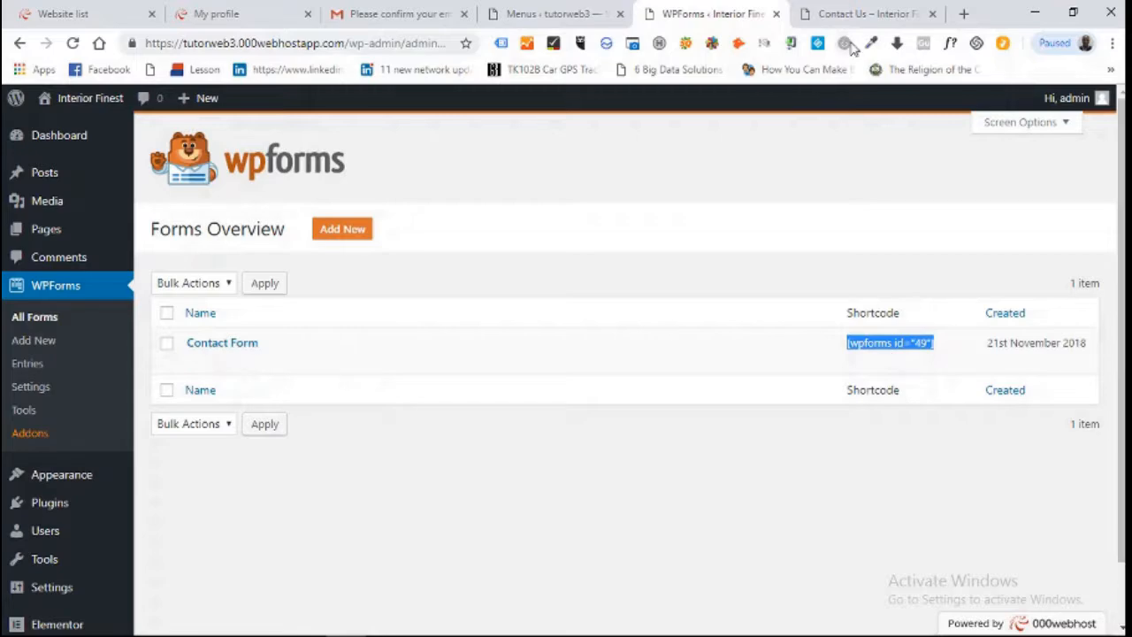
Open the Contact Us page from the Pages list with Edit with Elementor
{"action": "left_click", "coordinate": [851, 13]}
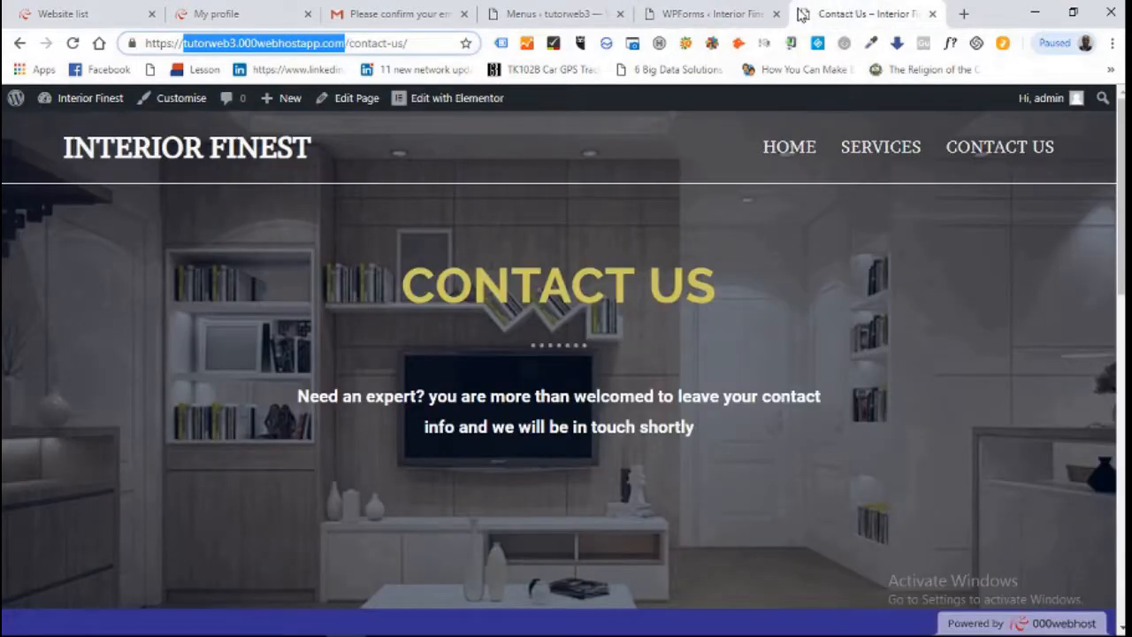
{"action": "left_click", "coordinate": [730, 14]}
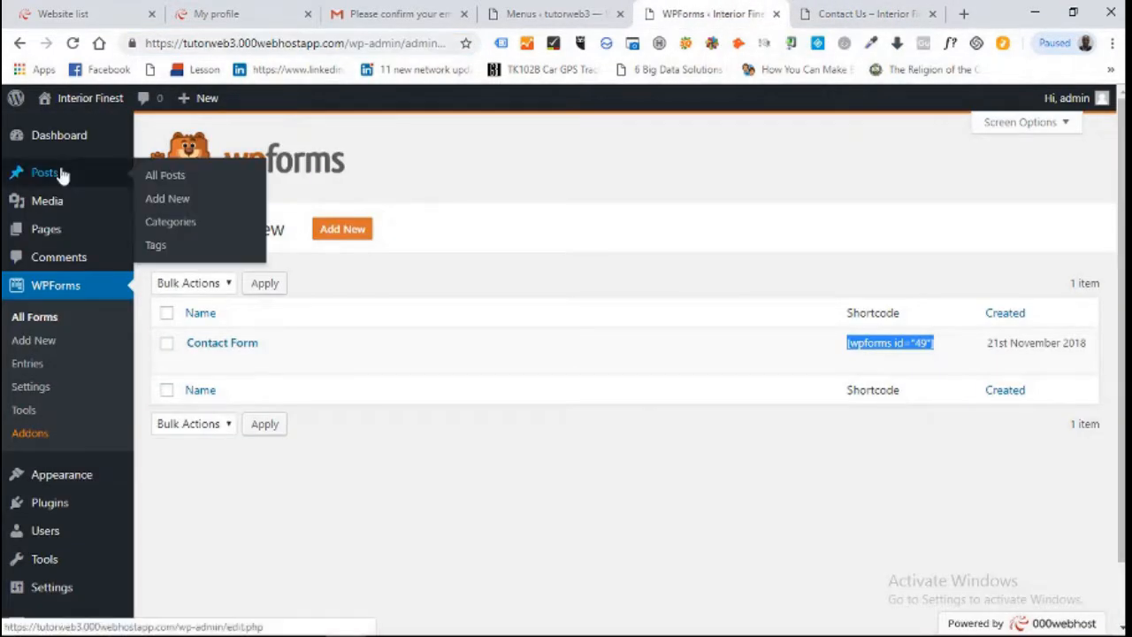
{"action": "left_click", "coordinate": [56, 230]}
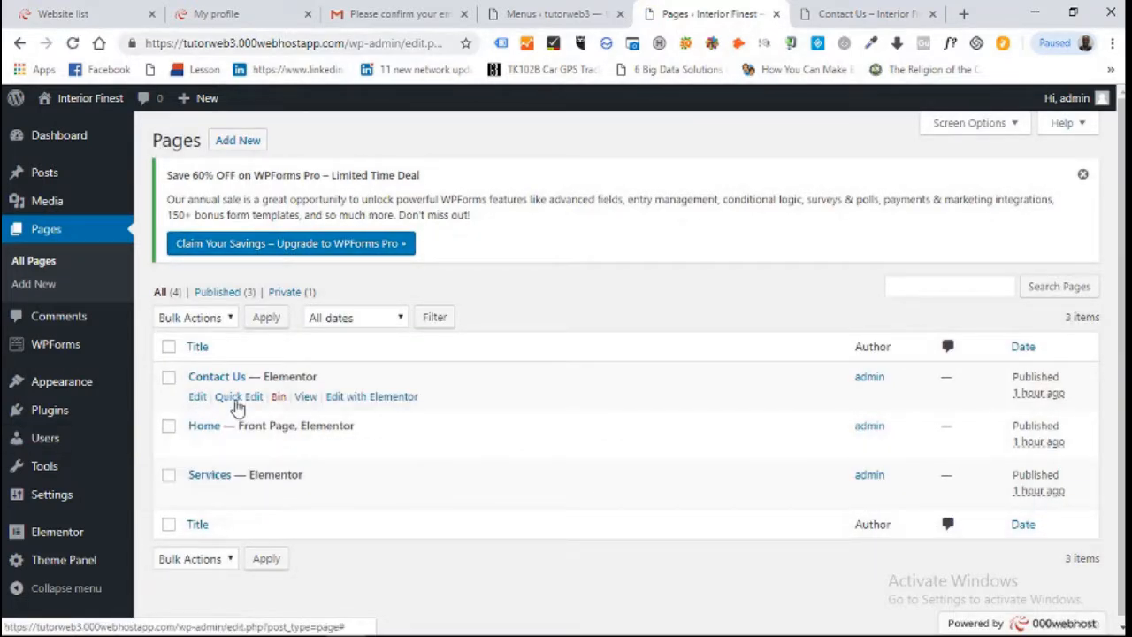
{"action": "left_click", "coordinate": [370, 398]}
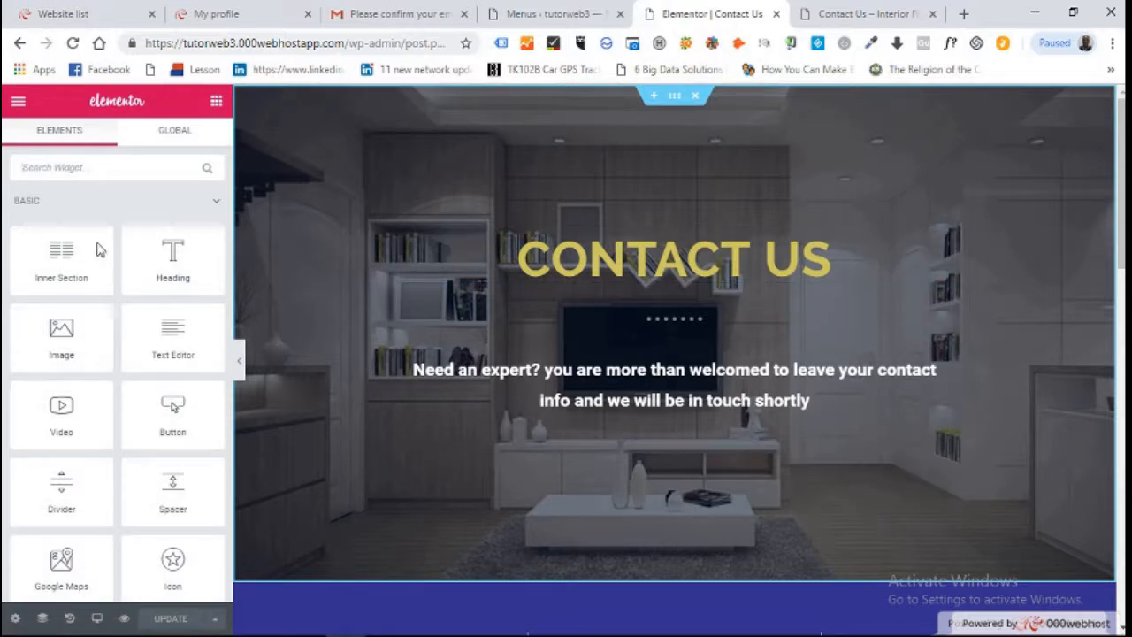
Set the footer Social Icons widget's alignment to Right
{"action": "left_click_drag", "start_coordinate": [62, 249], "coordinate": [1046, 285]}
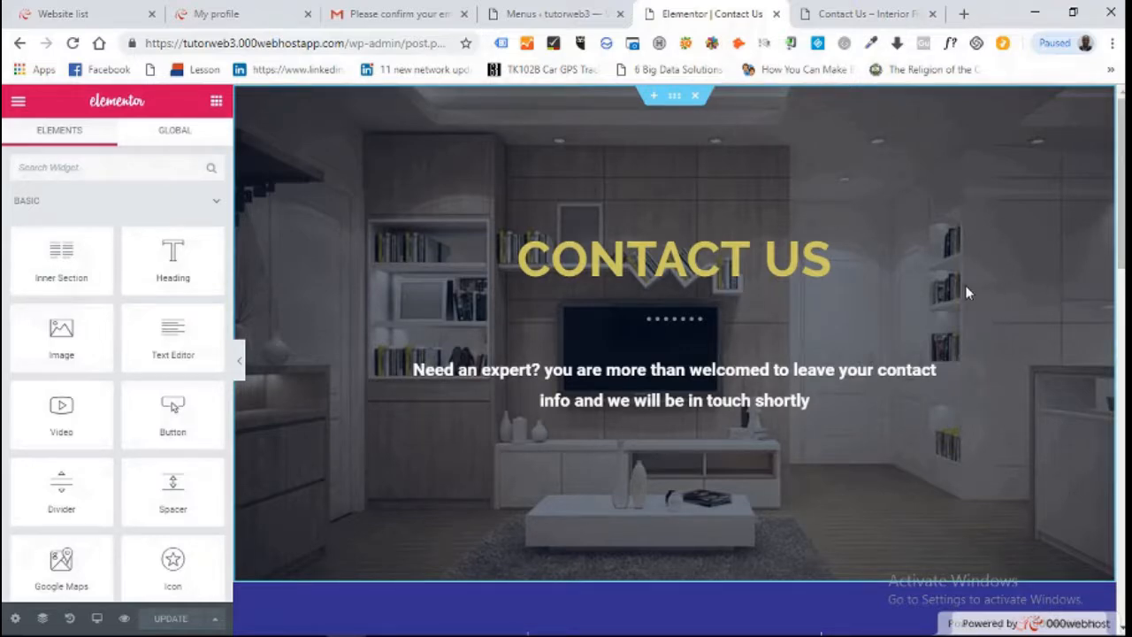
{"action": "scroll", "coordinate": [942, 327], "scroll_direction": "down", "scroll_amount": 10}
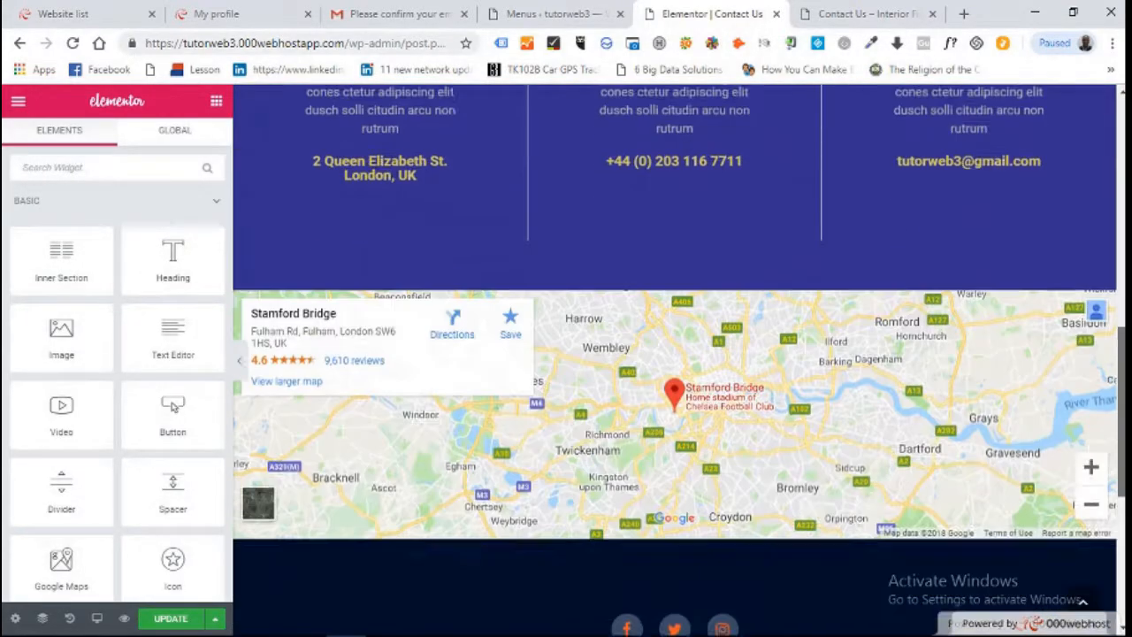
{"action": "scroll", "coordinate": [679, 354], "scroll_direction": "down", "scroll_amount": 1}
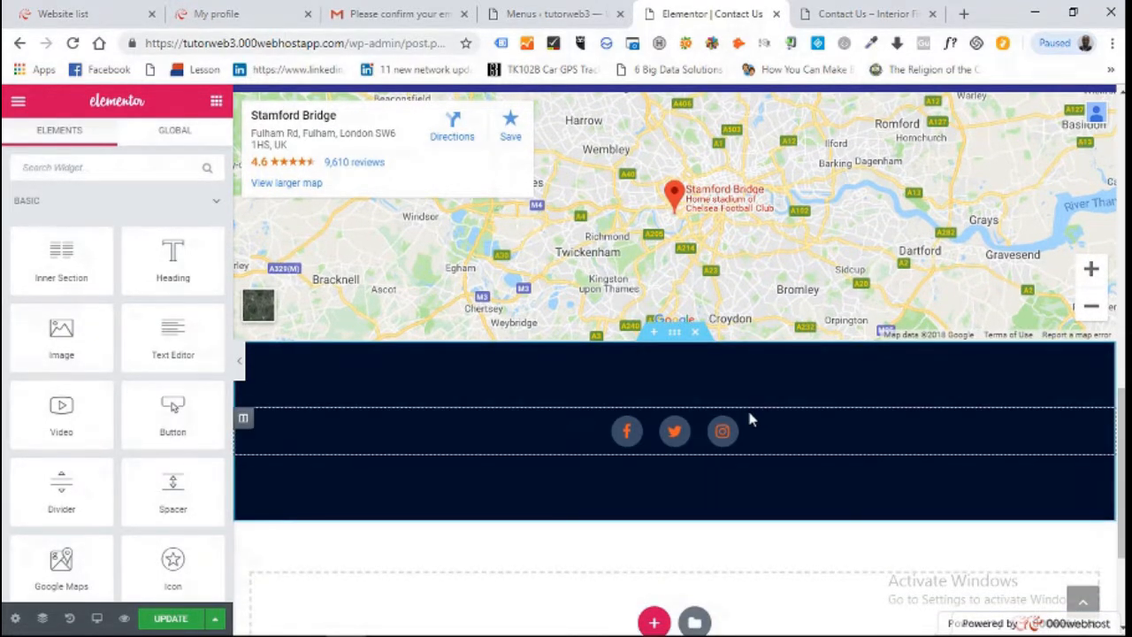
{"action": "left_click", "coordinate": [598, 431]}
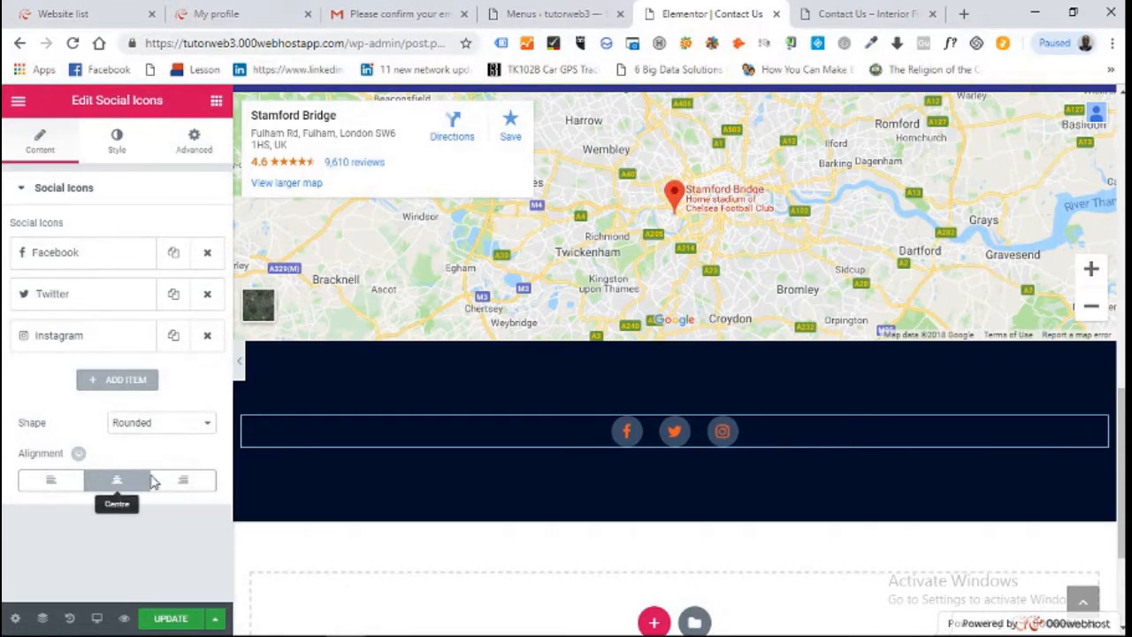
{"action": "left_click", "coordinate": [183, 484]}
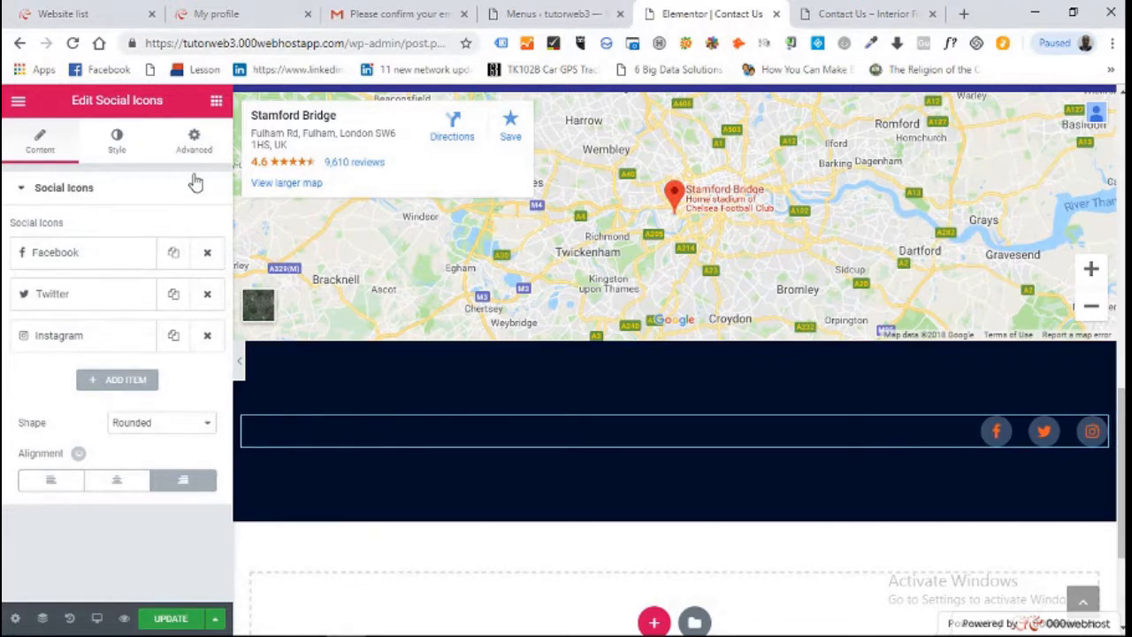
{"action": "left_click", "coordinate": [215, 101]}
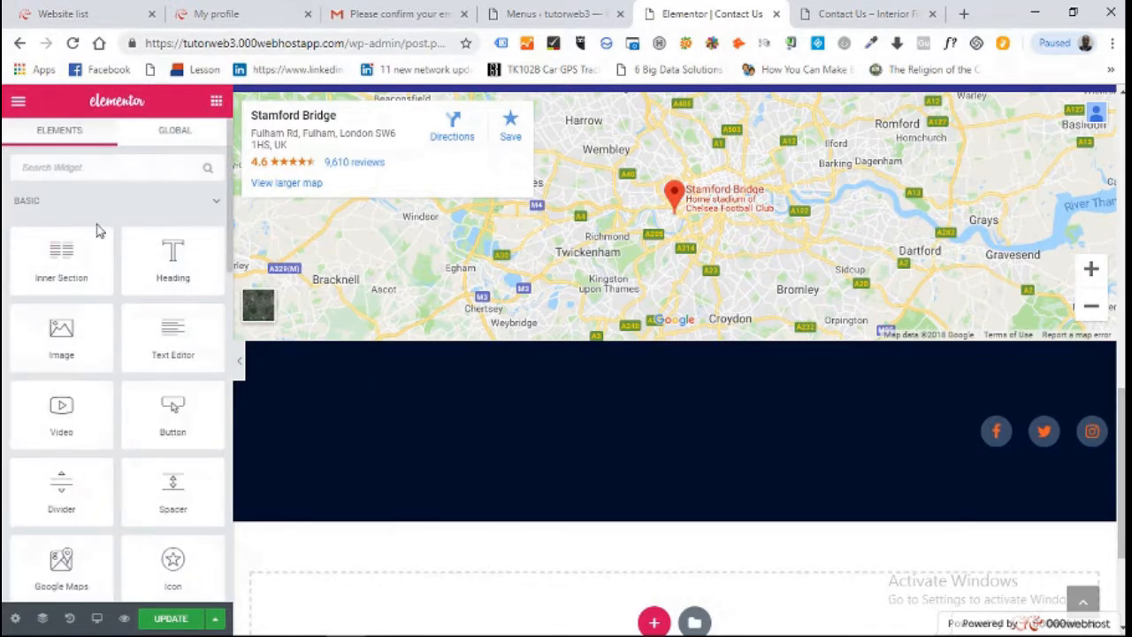
Add a Shortcode widget to the dark footer section and replace its sample gallery shortcode with [wpforms id="49"]
{"action": "left_click_drag", "start_coordinate": [61, 257], "coordinate": [350, 409]}
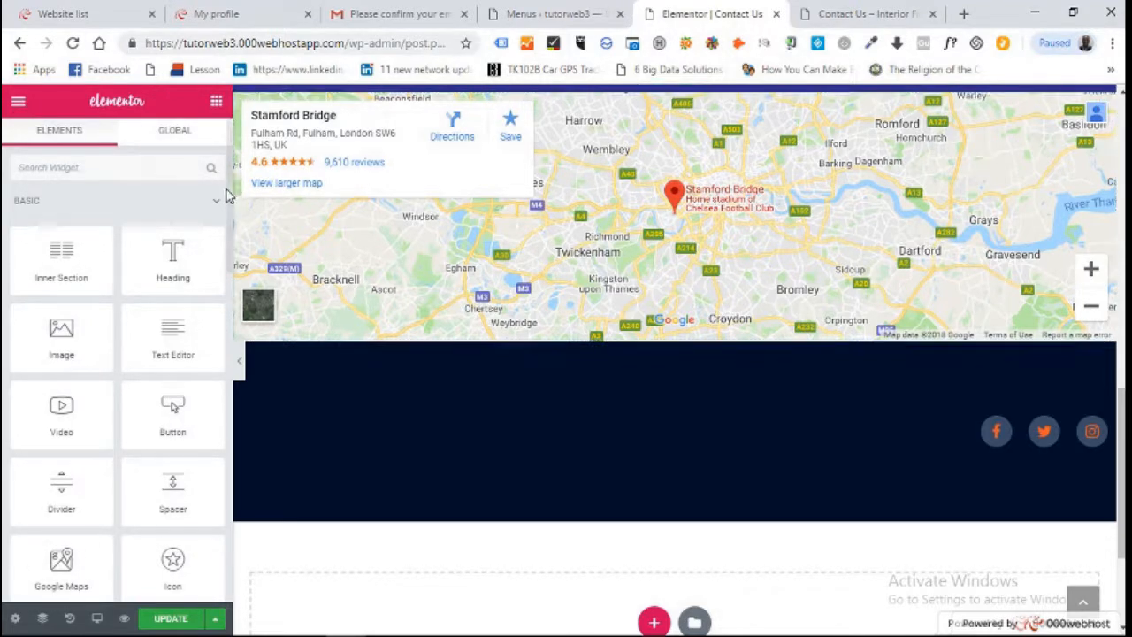
{"action": "left_click_drag", "start_coordinate": [227, 185], "coordinate": [160, 178]}
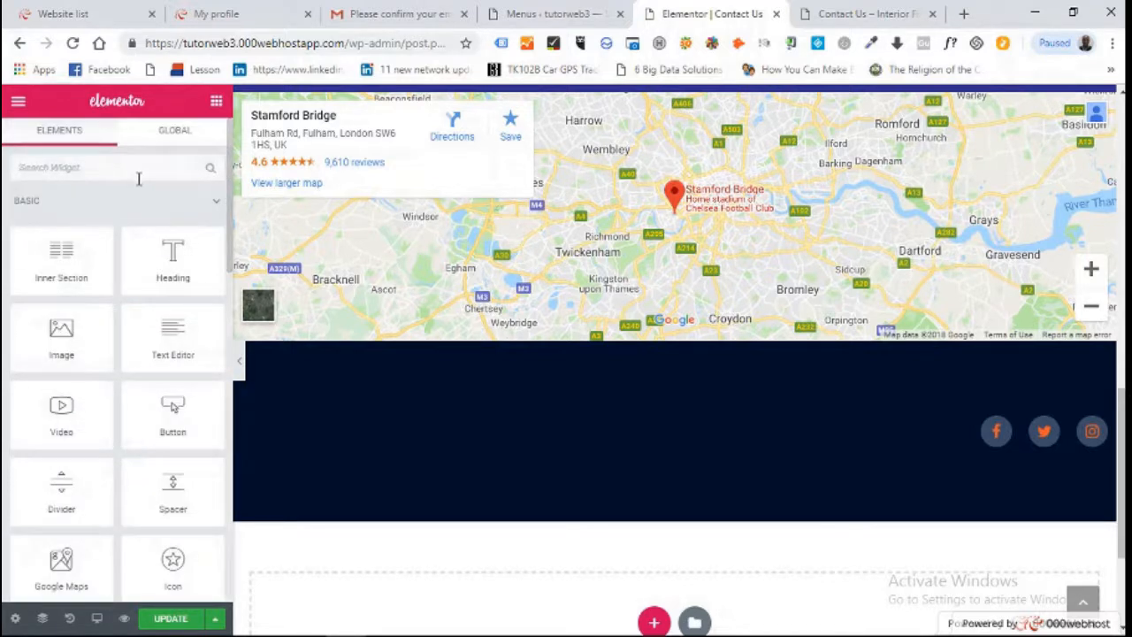
{"action": "left_click", "coordinate": [138, 177]}
{"action": "type", "text": "shor"}
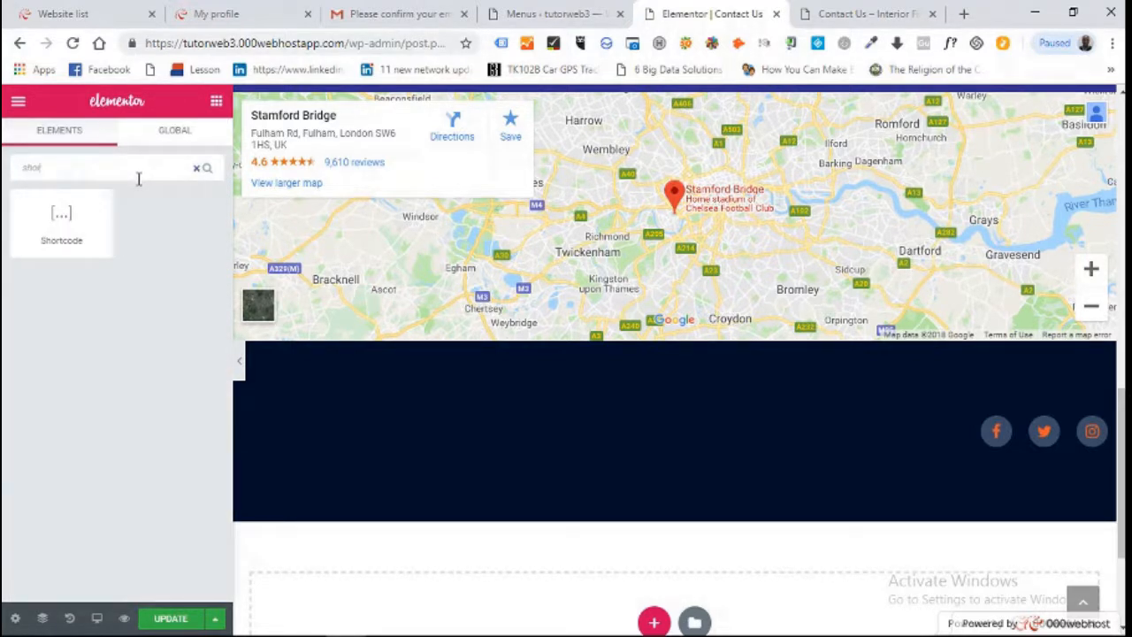
{"action": "left_click_drag", "start_coordinate": [94, 202], "coordinate": [369, 425]}
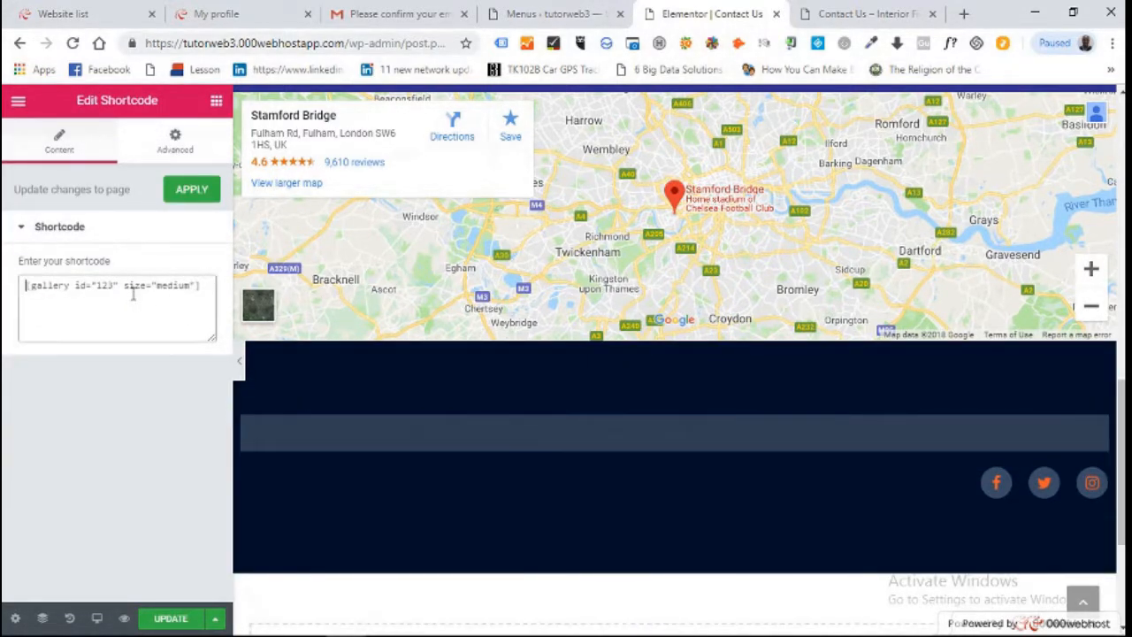
{"action": "key", "text": "ctrl+a"}
{"action": "type", "text": "[wpforms id=\"49\"]"}
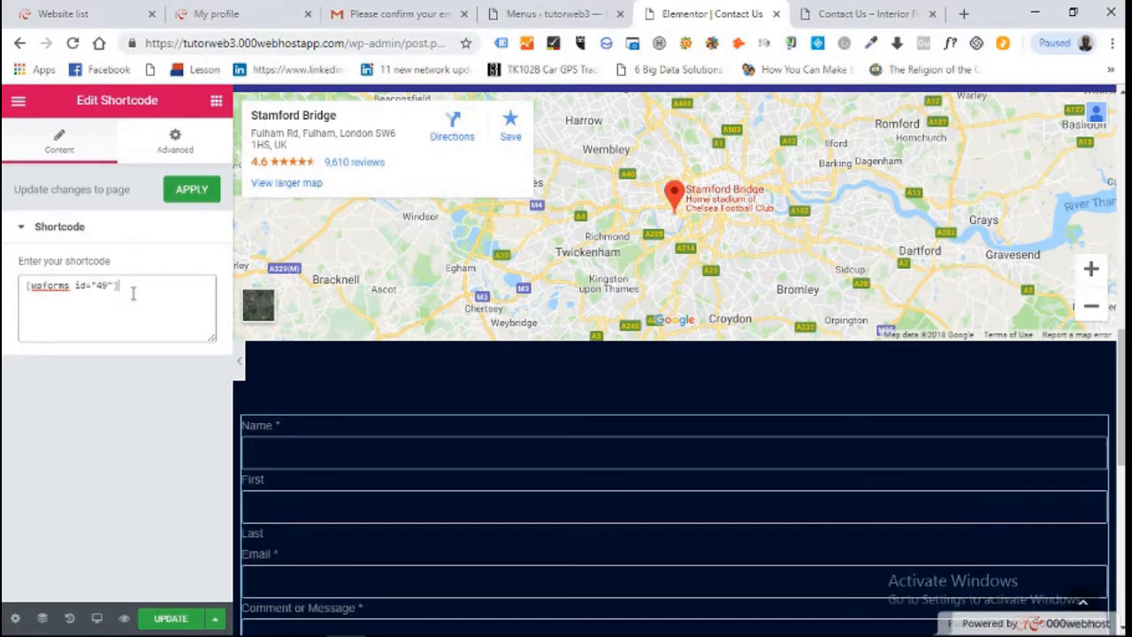
{"action": "left_click_drag", "start_coordinate": [1121, 382], "coordinate": [1121, 217]}
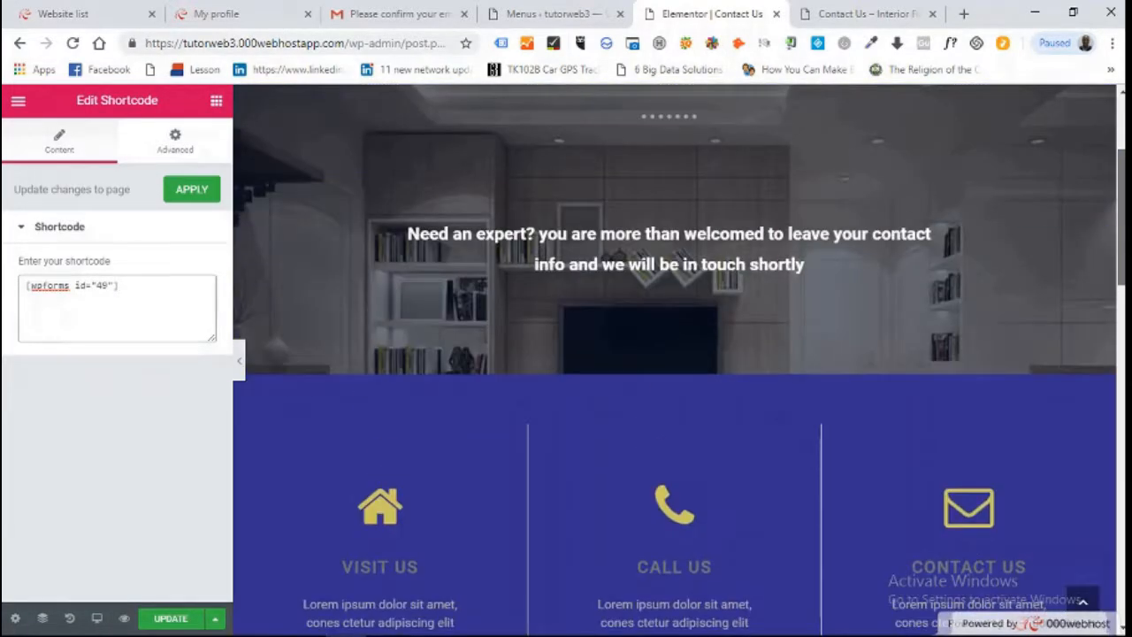
Save the Elementor page changes with UPDATE and go to the live Contact Us tab
{"action": "left_click", "coordinate": [149, 619]}
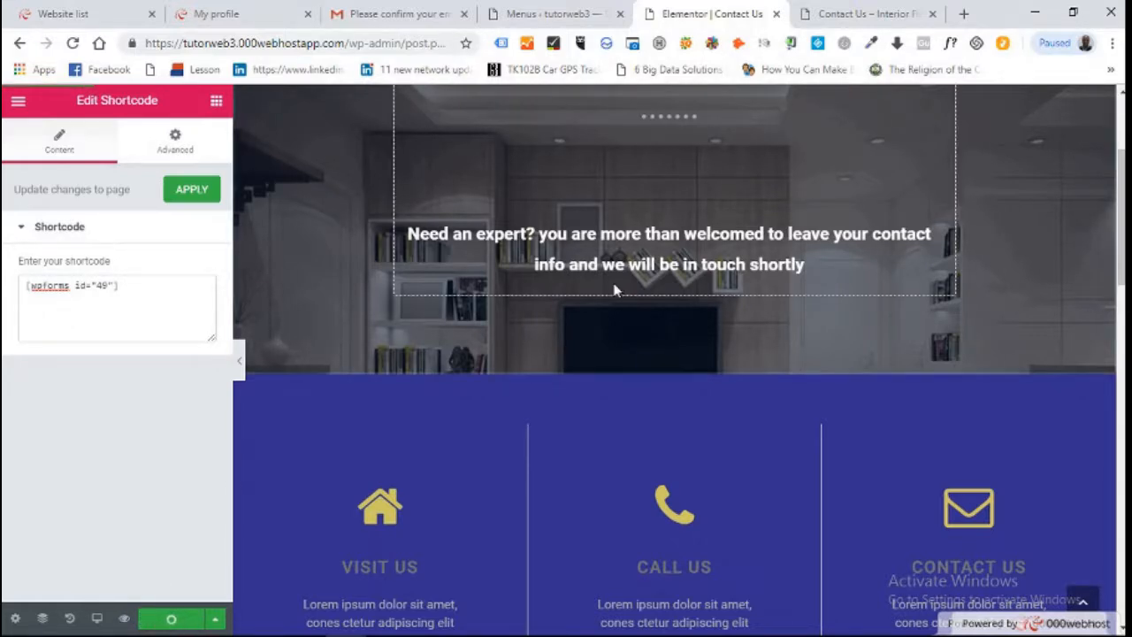
{"action": "left_click", "coordinate": [838, 11]}
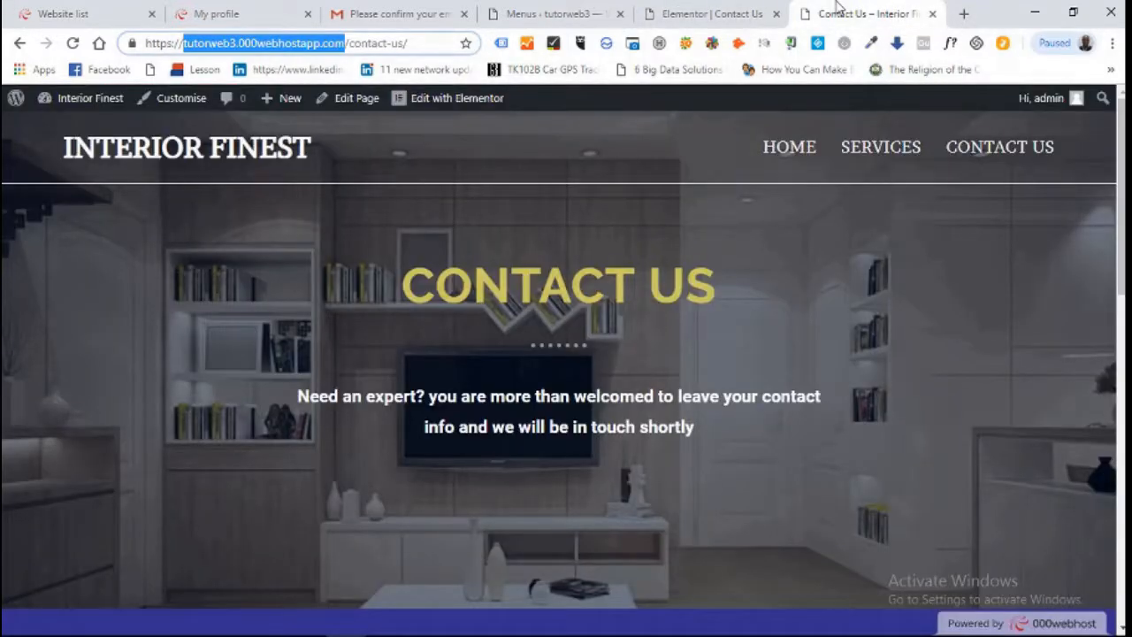
{"action": "left_click_drag", "start_coordinate": [1121, 168], "coordinate": [1121, 230]}
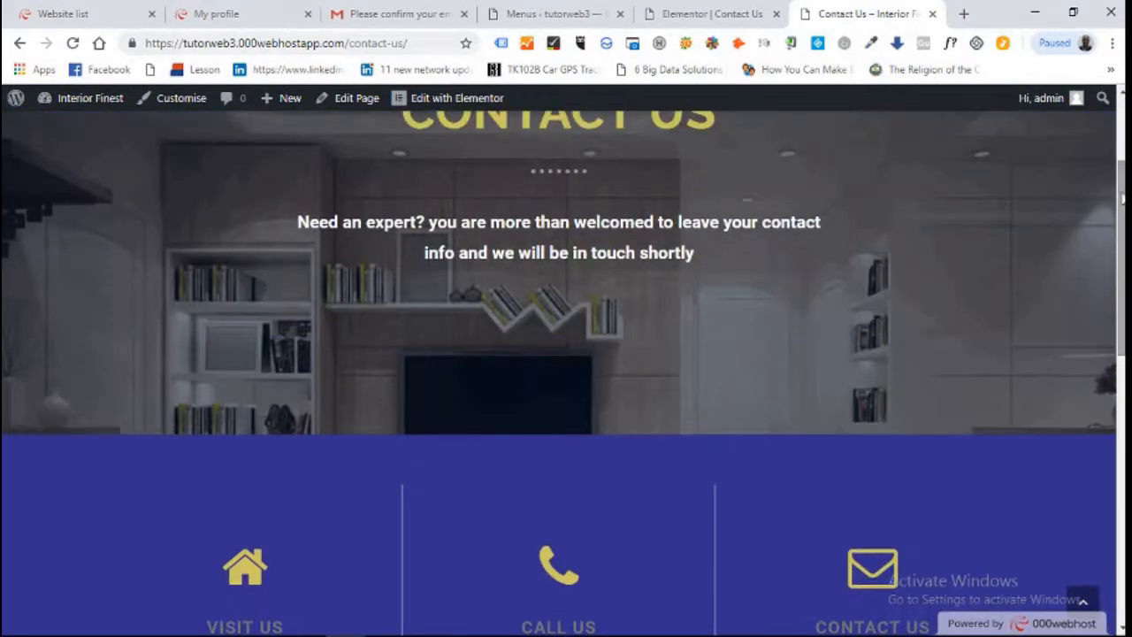
Reload the live Contact Us page and scroll to the contact form below the Stamford Bridge map
{"action": "left_click", "coordinate": [73, 42]}
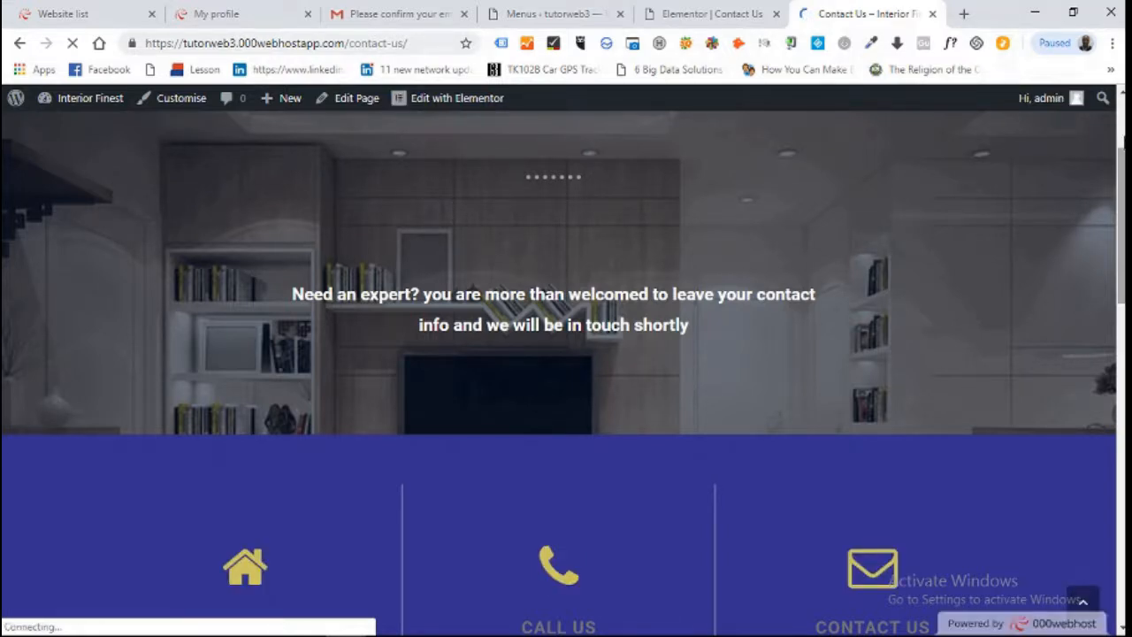
{"action": "scroll", "coordinate": [566, 354], "scroll_direction": "down", "scroll_amount": 15}
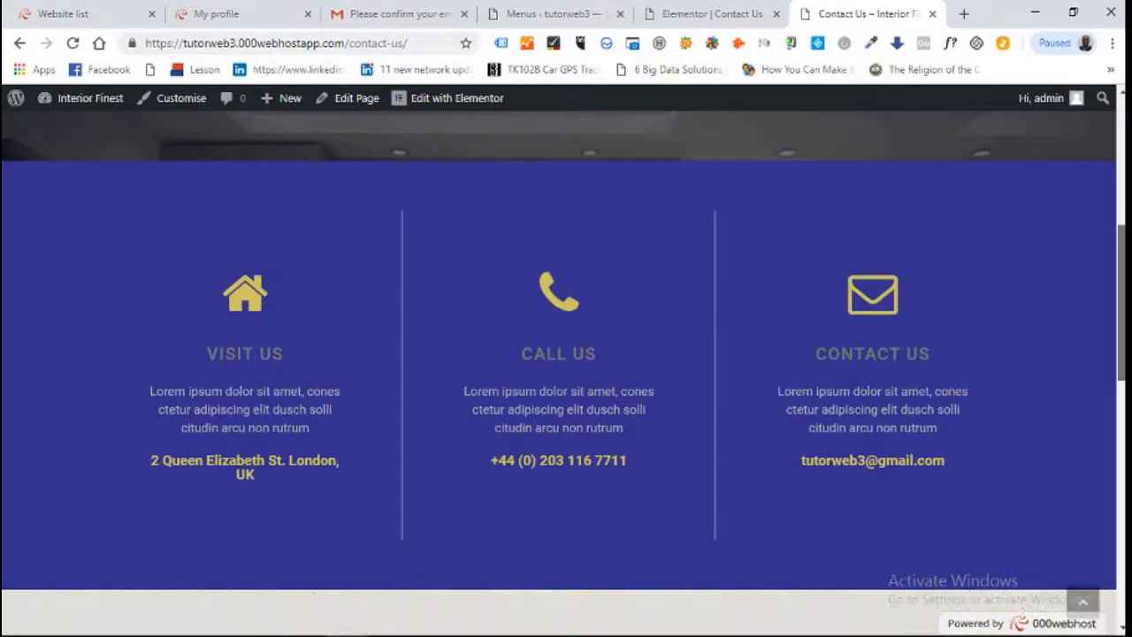
{"action": "scroll", "coordinate": [566, 354], "scroll_direction": "down", "scroll_amount": 5}
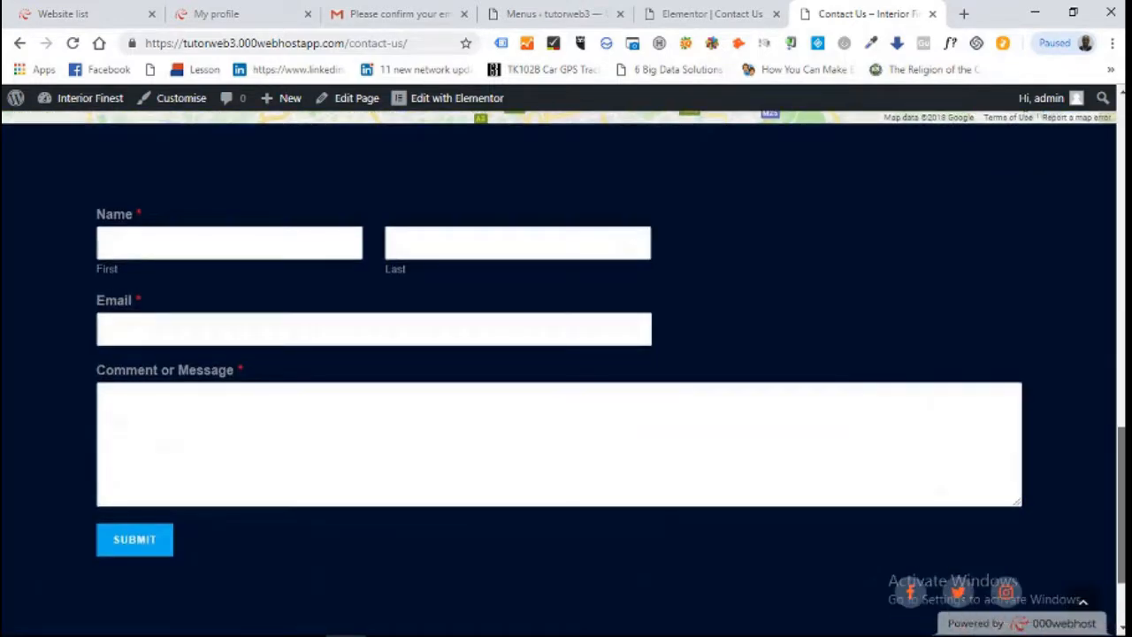
{"action": "scroll", "coordinate": [1122, 316], "scroll_direction": "up", "scroll_amount": 10}
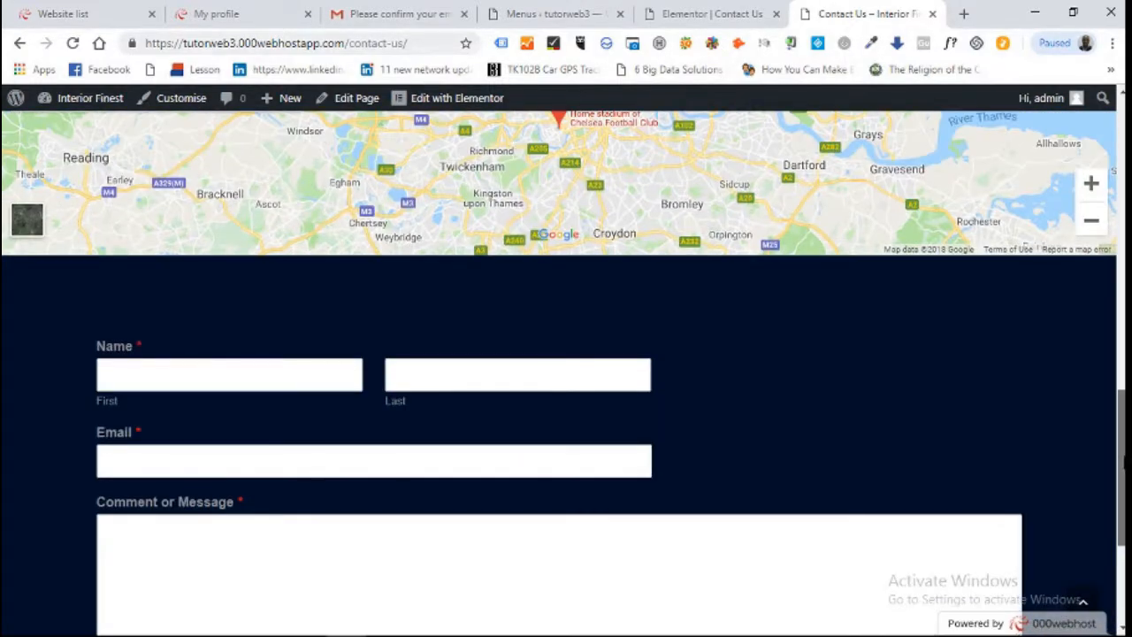
{"action": "scroll", "coordinate": [1121, 315], "scroll_direction": "up", "scroll_amount": 5}
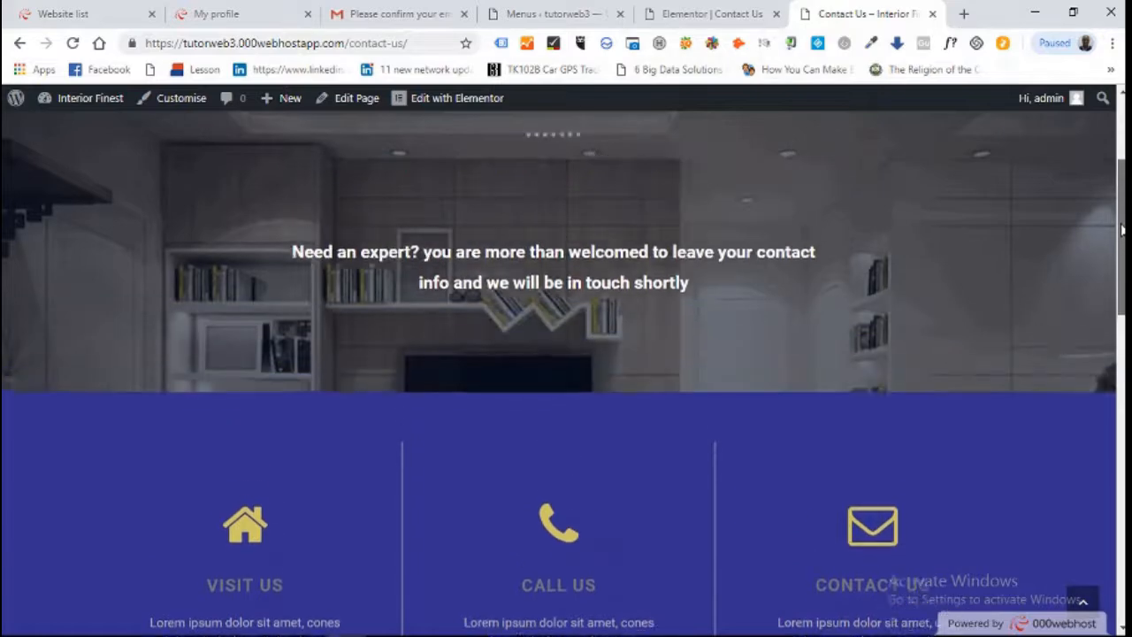
{"action": "scroll", "coordinate": [1121, 316], "scroll_direction": "down", "scroll_amount": 3}
{"action": "scroll", "coordinate": [566, 354], "scroll_direction": "down", "scroll_amount": 10}
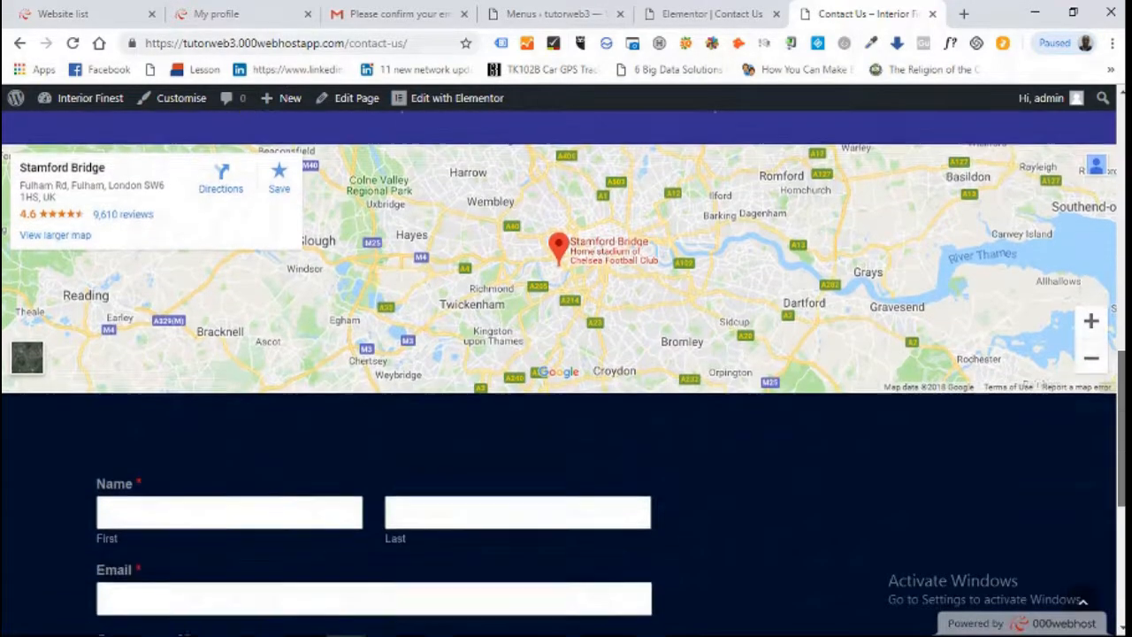
{"action": "scroll", "coordinate": [566, 354], "scroll_direction": "down", "scroll_amount": 1}
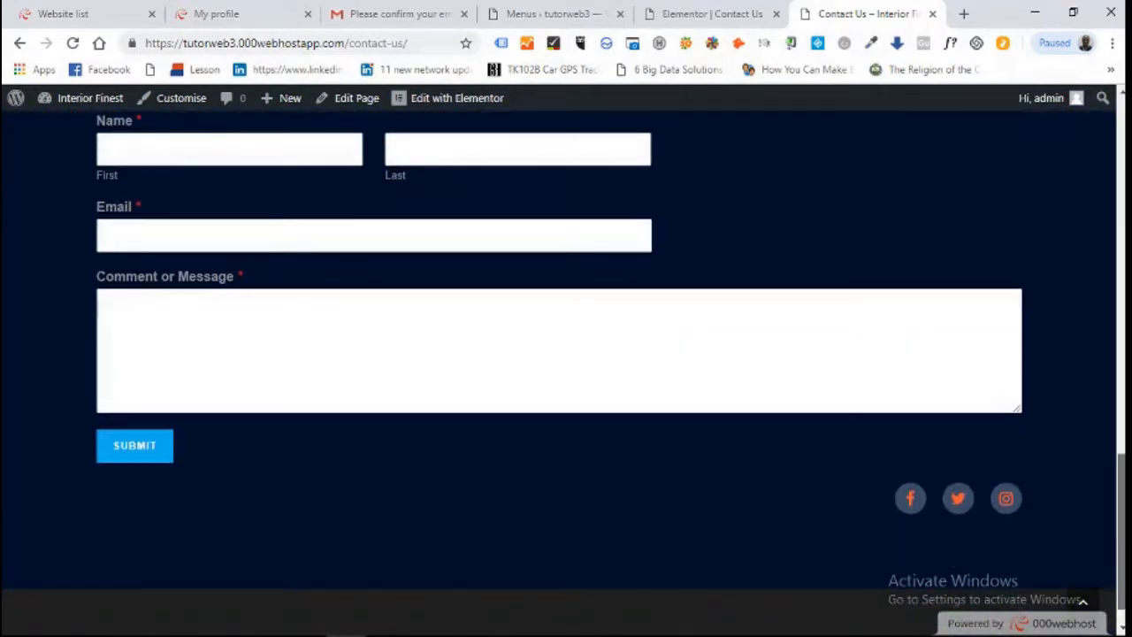
{"action": "scroll", "coordinate": [1119, 221], "scroll_direction": "up", "scroll_amount": 11}
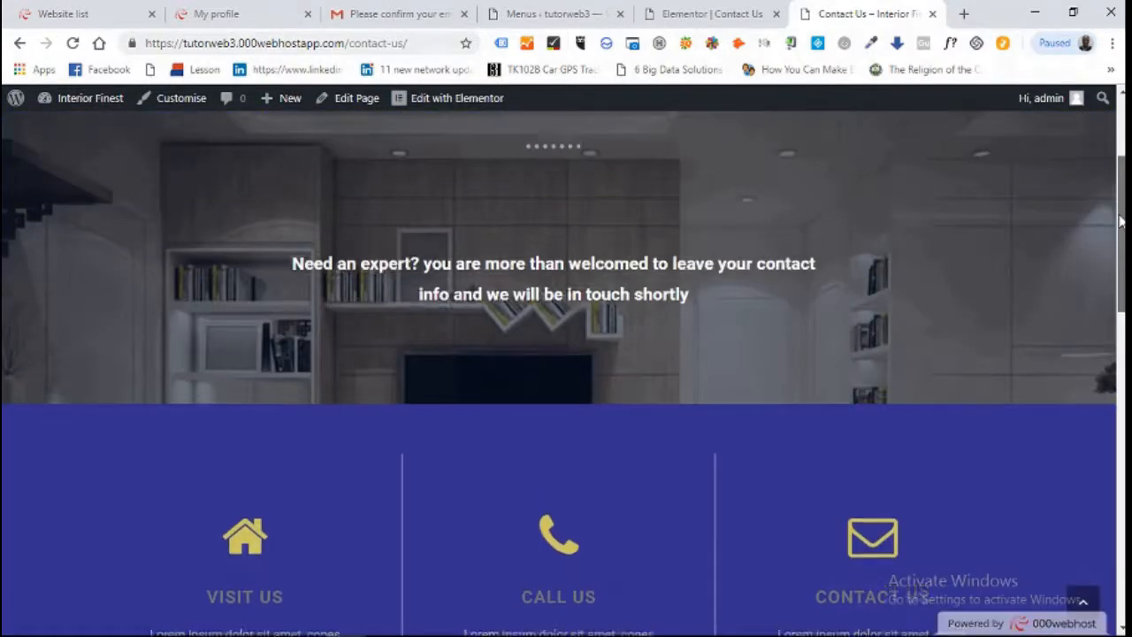
{"action": "left_click_drag", "start_coordinate": [1119, 221], "coordinate": [1123, 148]}
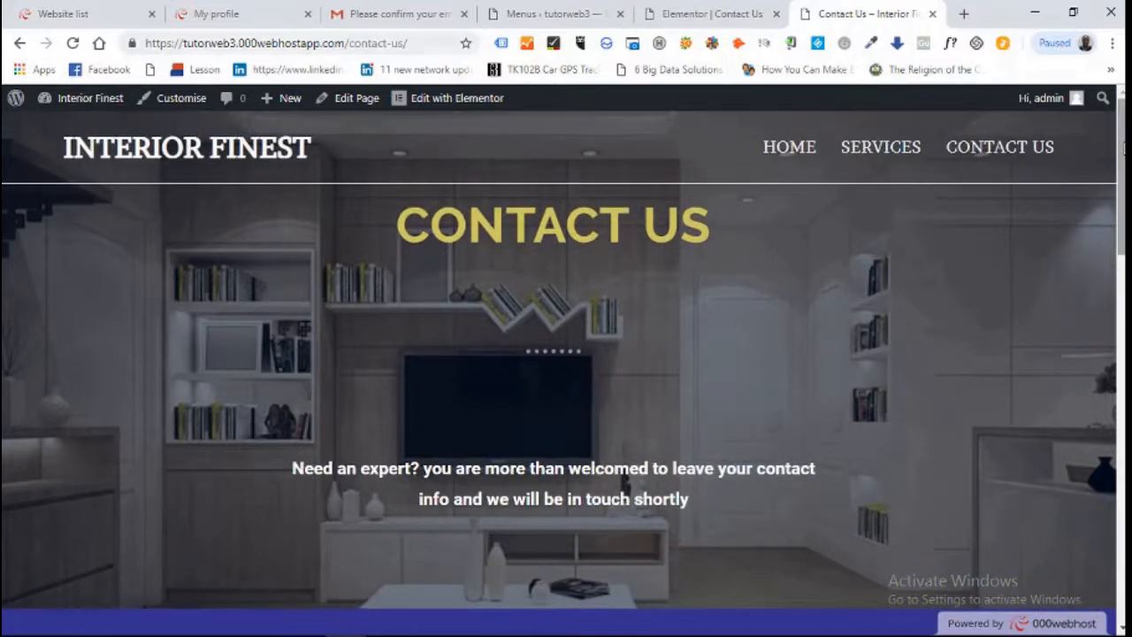
Browse the live site's Home page, then the Services page, from the top menu
{"action": "left_click_drag", "start_coordinate": [1124, 148], "coordinate": [1125, 156]}
{"action": "left_click_drag", "start_coordinate": [1121, 239], "coordinate": [1098, 78]}
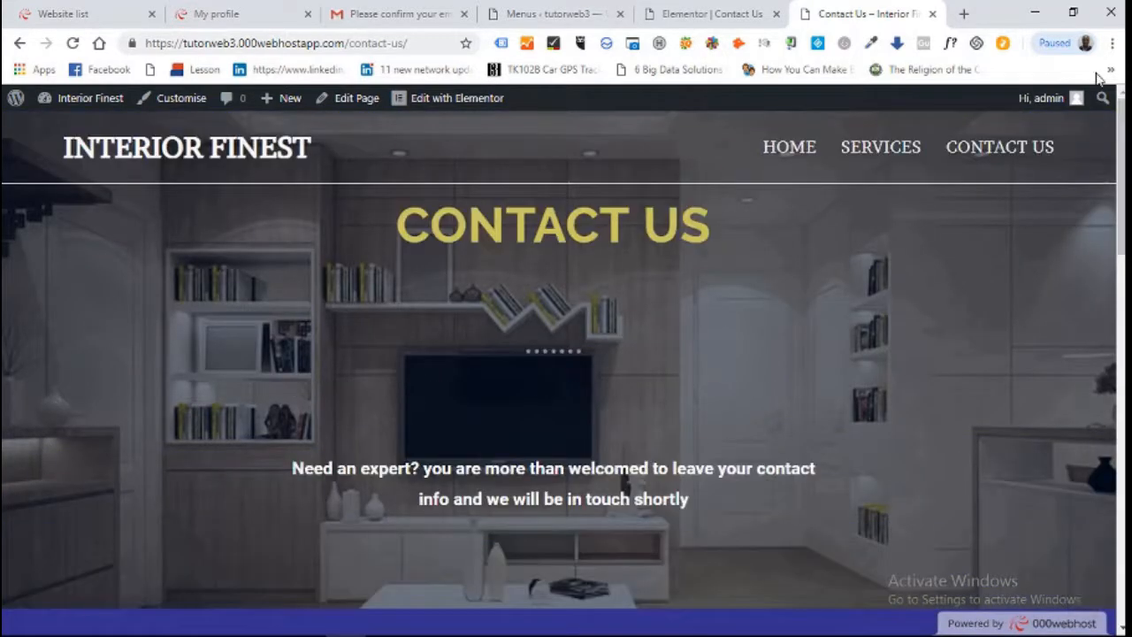
{"action": "left_click", "coordinate": [806, 154]}
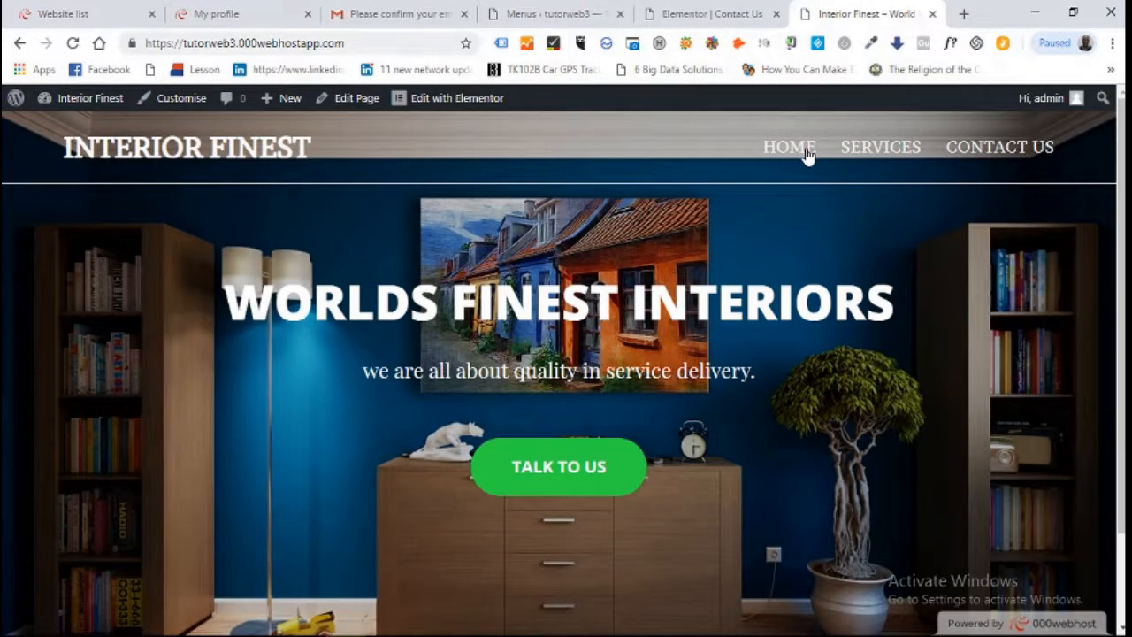
{"action": "scroll", "coordinate": [998, 134], "scroll_direction": "down", "scroll_amount": 1}
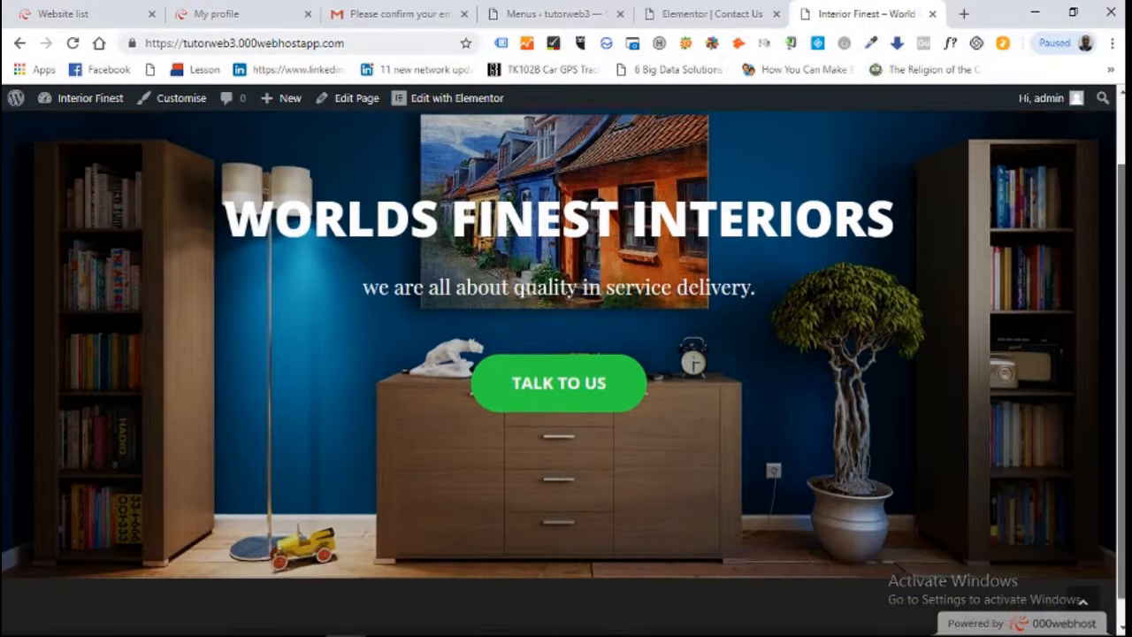
{"action": "scroll", "coordinate": [991, 389], "scroll_direction": "up", "scroll_amount": 1}
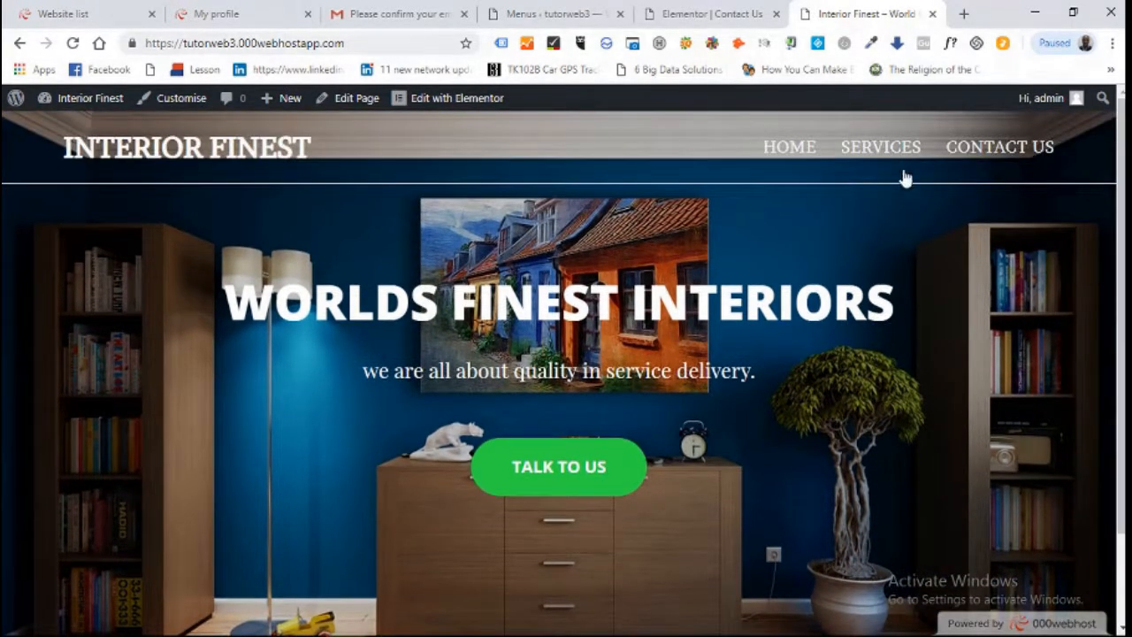
{"action": "left_click", "coordinate": [882, 149]}
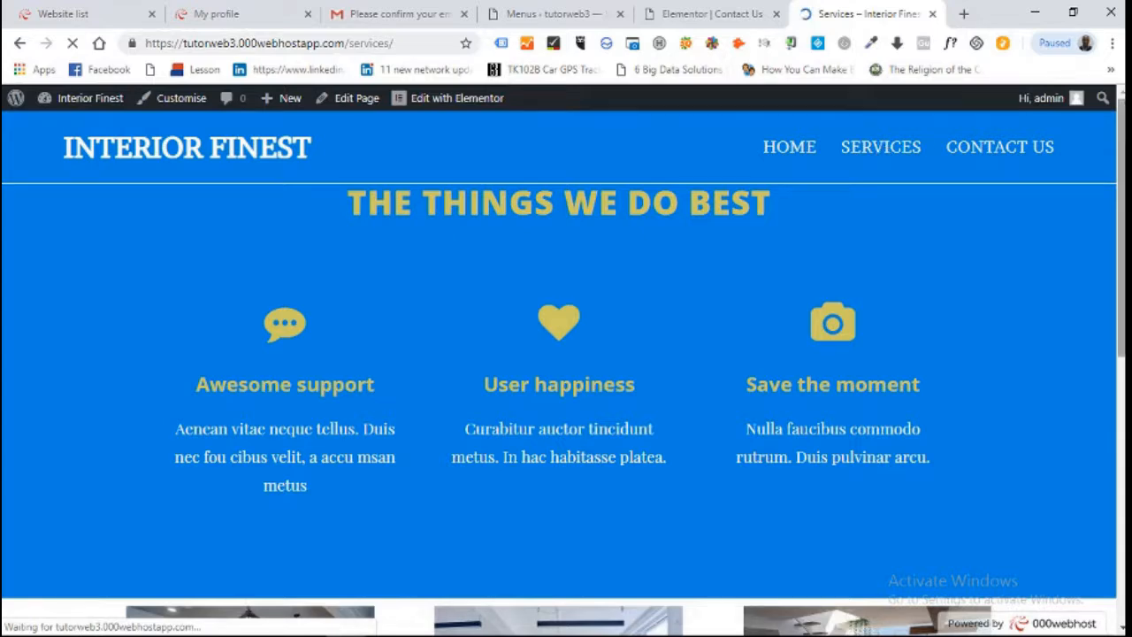
{"action": "scroll", "coordinate": [1121, 134], "scroll_direction": "down", "scroll_amount": 6}
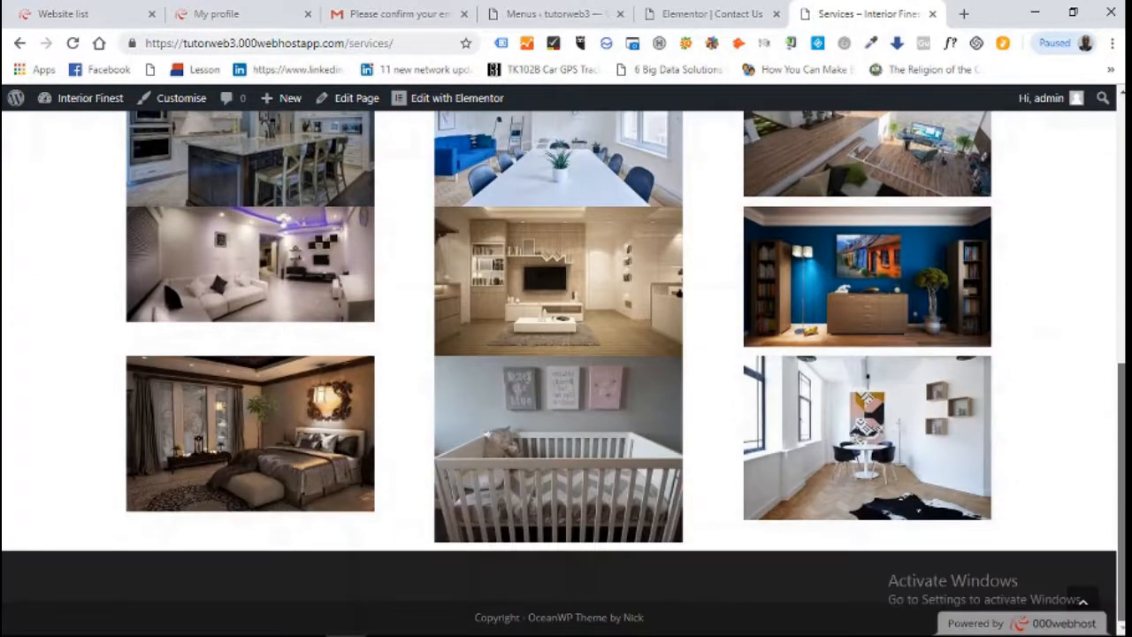
{"action": "left_click_drag", "start_coordinate": [1120, 398], "coordinate": [1120, 134]}
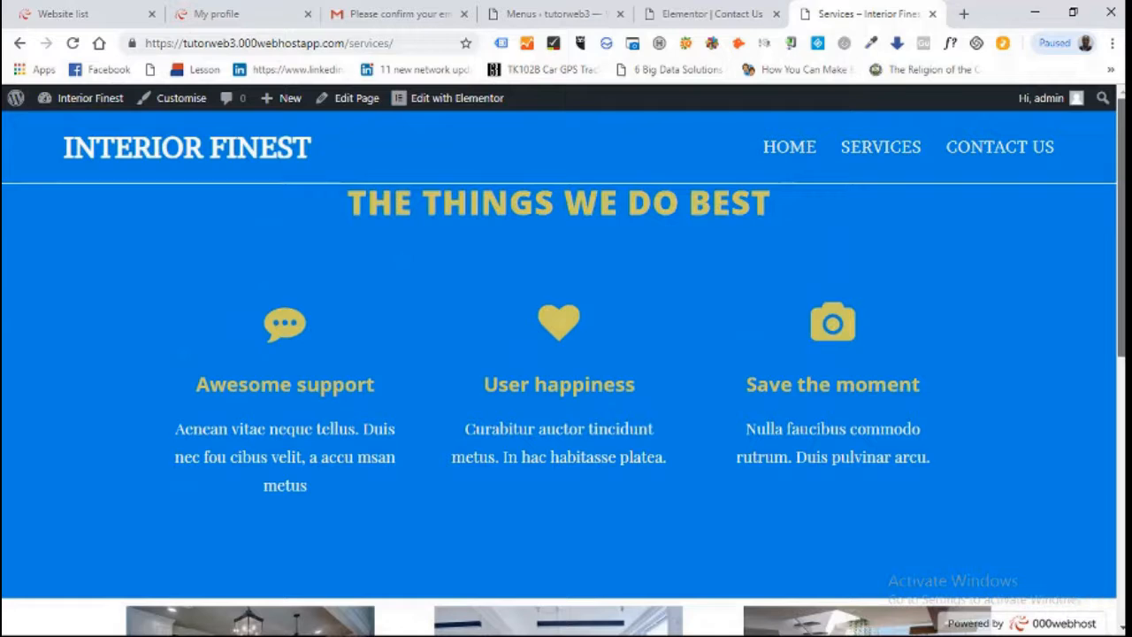
Visit the Contact Us page, then return to the Home page via the INTERIOR FINEST logo
{"action": "left_click", "coordinate": [1000, 152]}
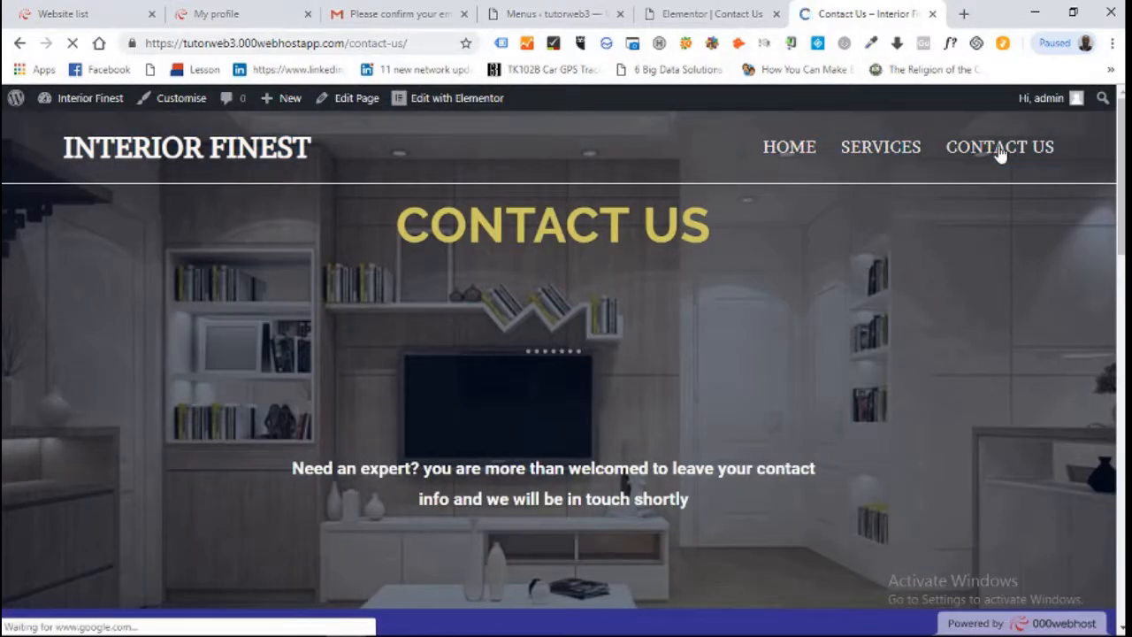
{"action": "mouse_move", "coordinate": [1120, 157]}
{"action": "left_mouse_down"}
{"action": "mouse_move", "coordinate": [1121, 499]}
{"action": "mouse_move", "coordinate": [1123, 168]}
{"action": "left_mouse_up"}
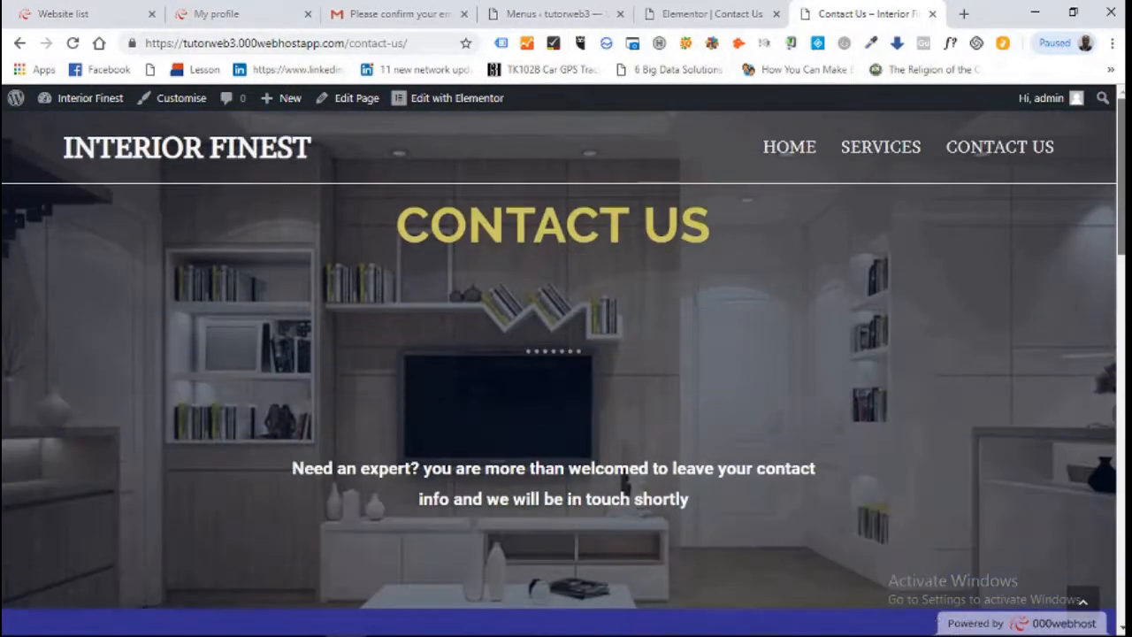
{"action": "left_click", "coordinate": [177, 146]}
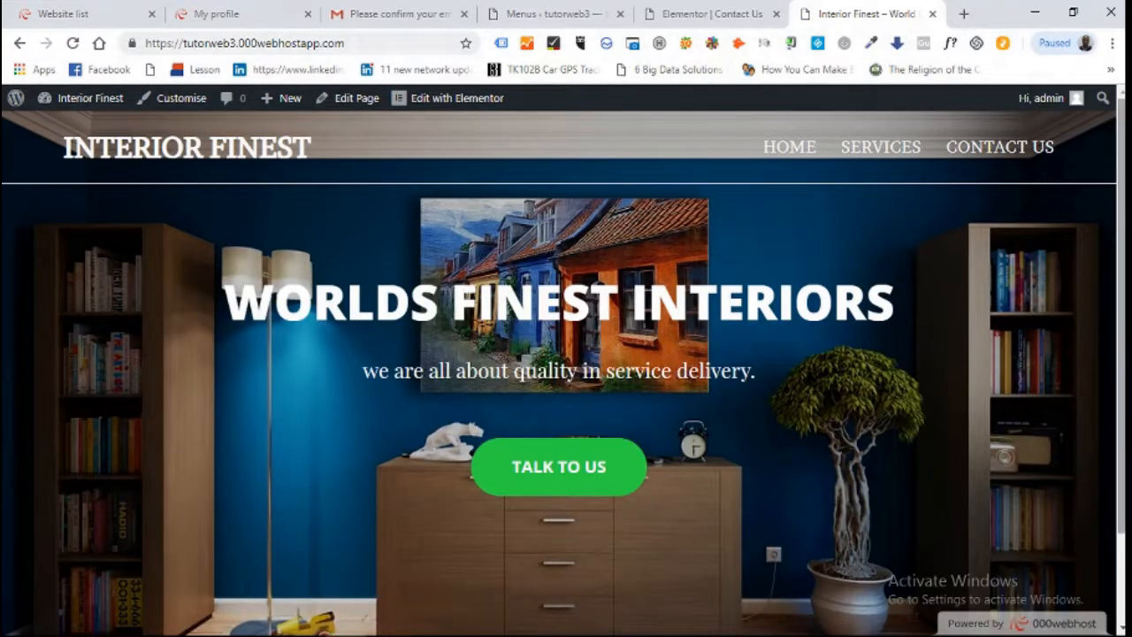
{"action": "scroll", "coordinate": [914, 208], "scroll_direction": "down", "scroll_amount": 2}
{"action": "scroll", "coordinate": [913, 208], "scroll_direction": "up", "scroll_amount": 1}
{"action": "left_click_drag", "start_coordinate": [1123, 223], "coordinate": [1123, 283]}
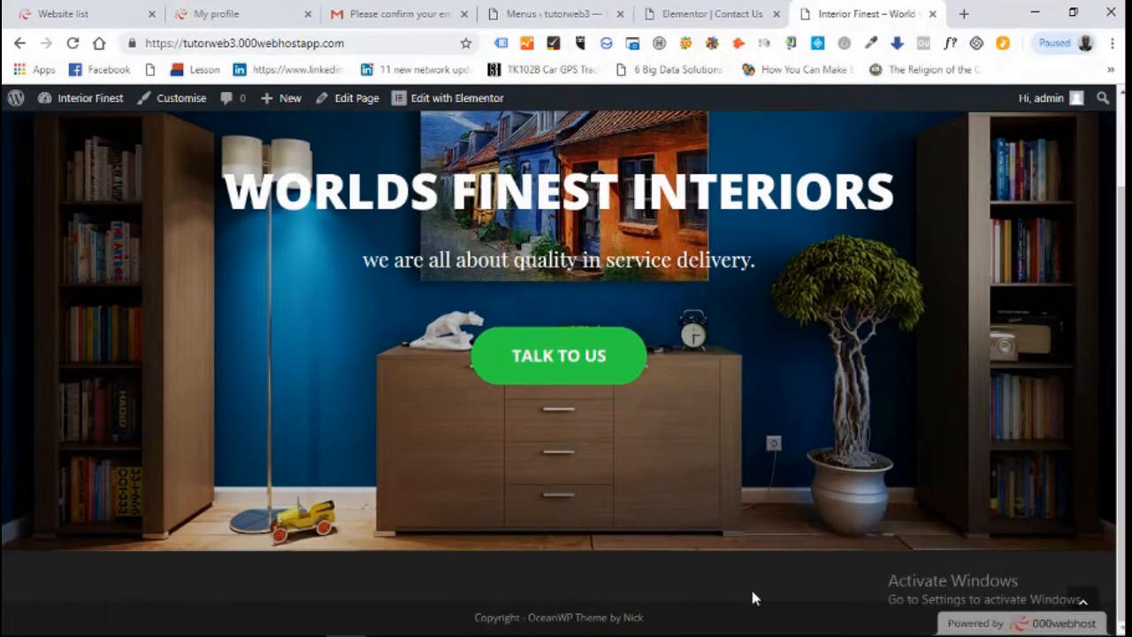
{"action": "left_click_drag", "start_coordinate": [1121, 452], "coordinate": [1122, 364]}
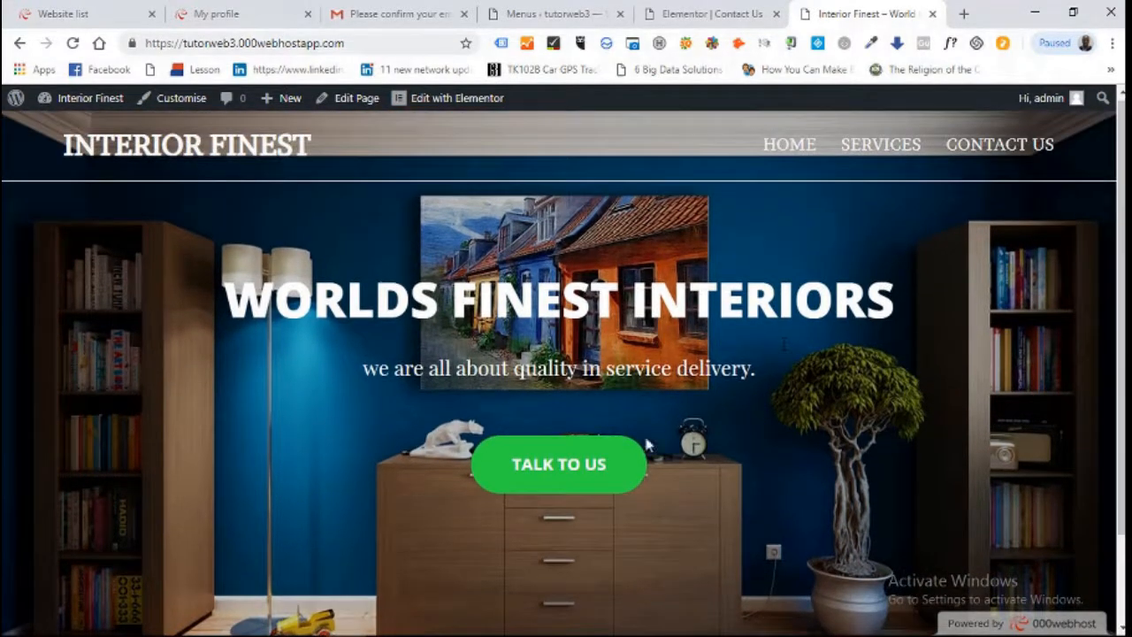